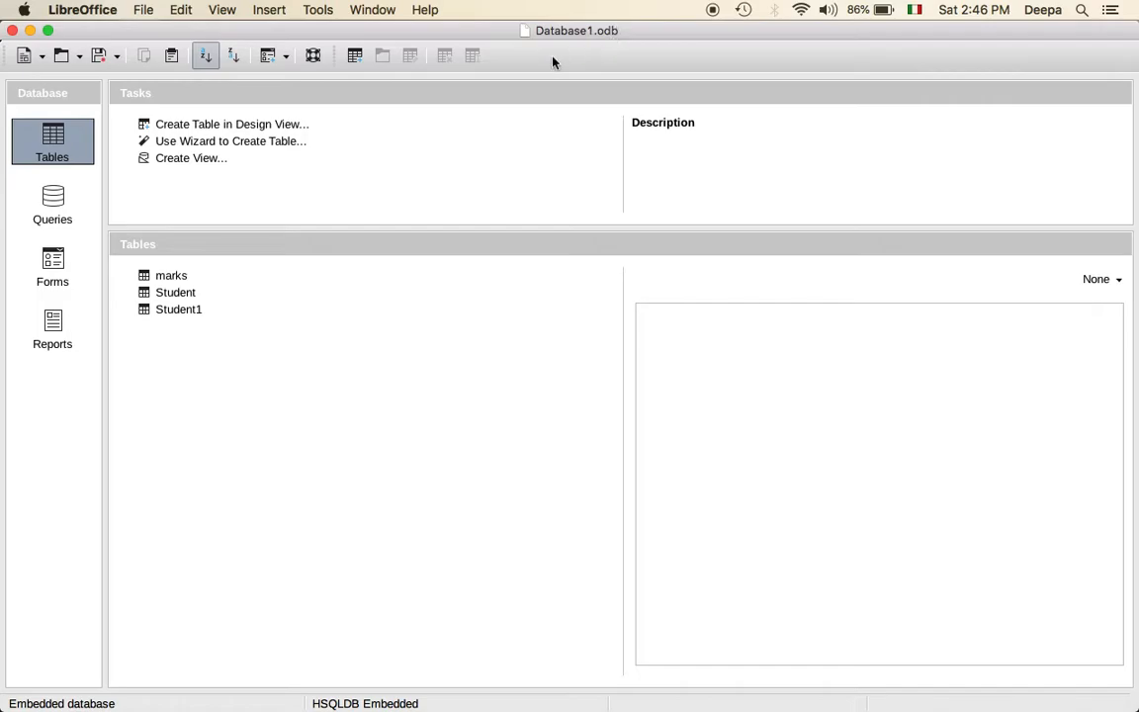
{"action": "left_click", "coordinate": [146, 10]}
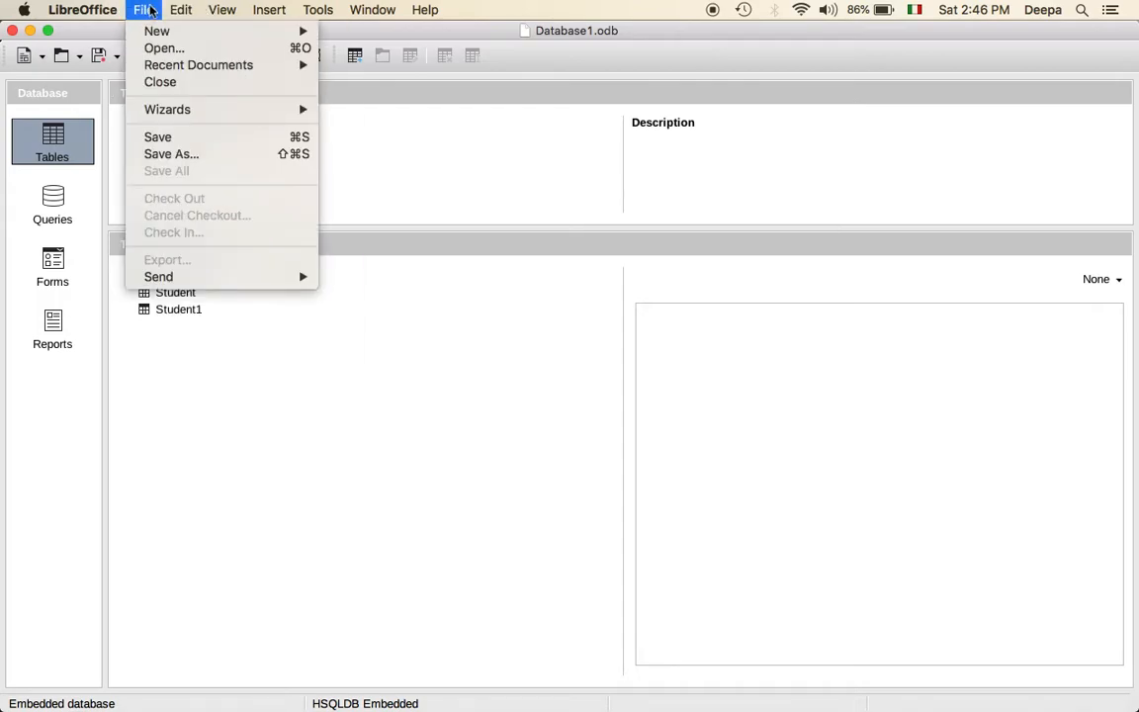
{"action": "mouse_move", "coordinate": [173, 10]}
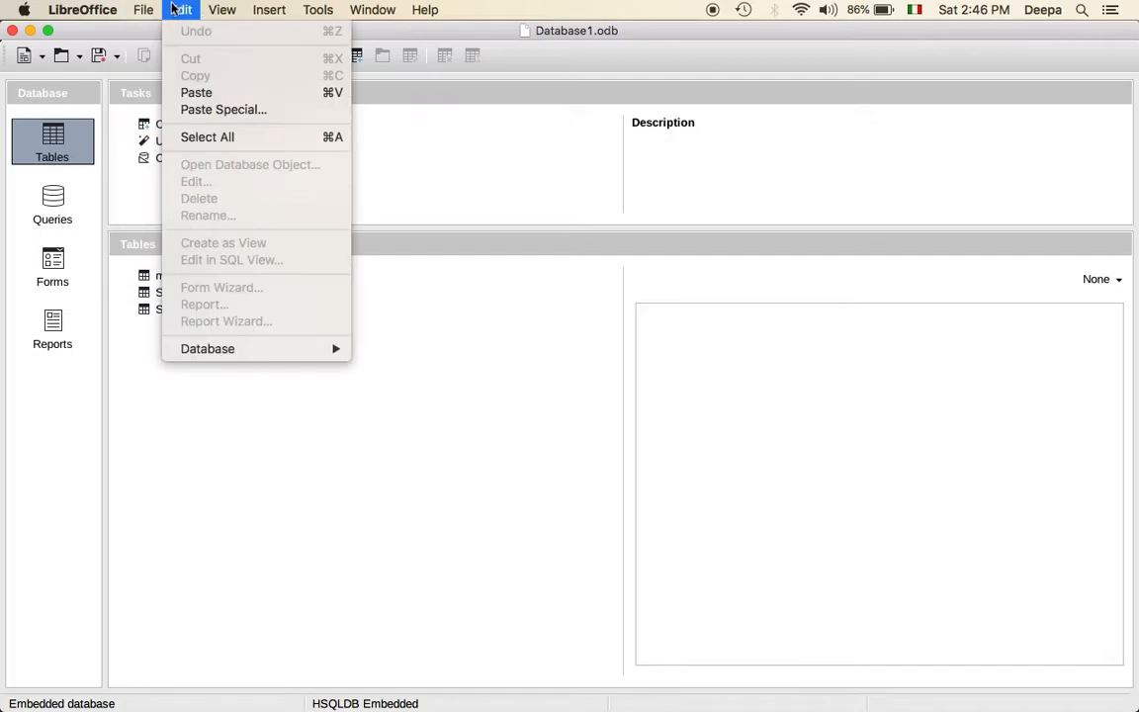
{"action": "mouse_move", "coordinate": [268, 9]}
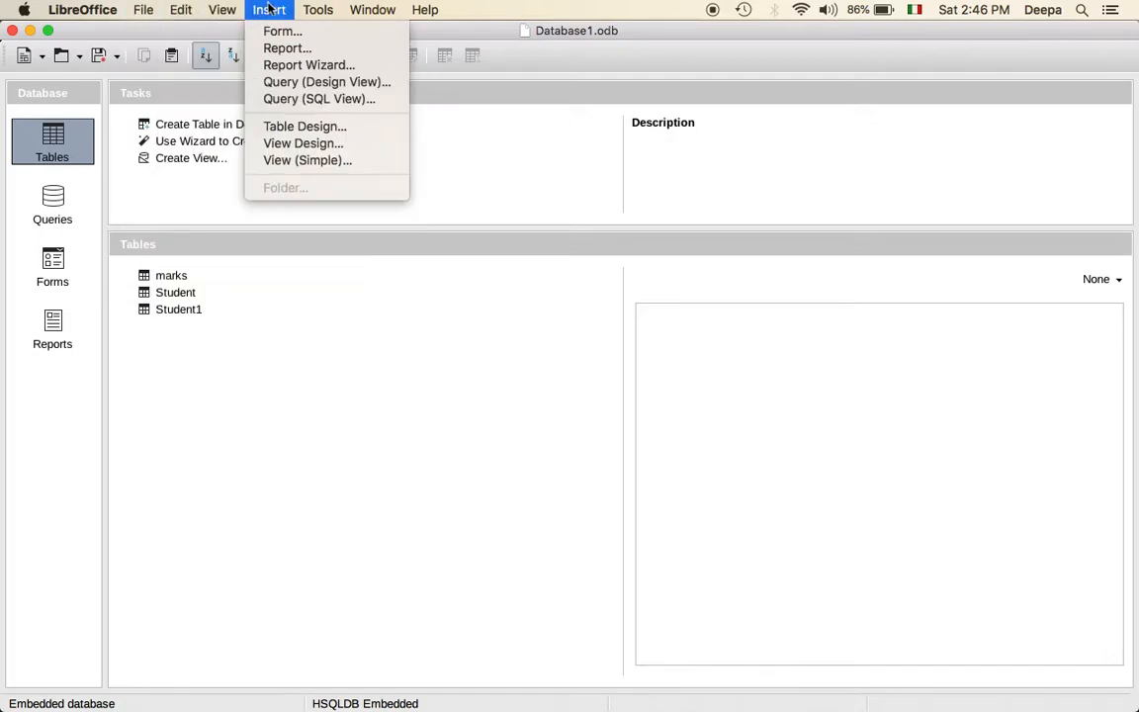
{"action": "mouse_move", "coordinate": [431, 14]}
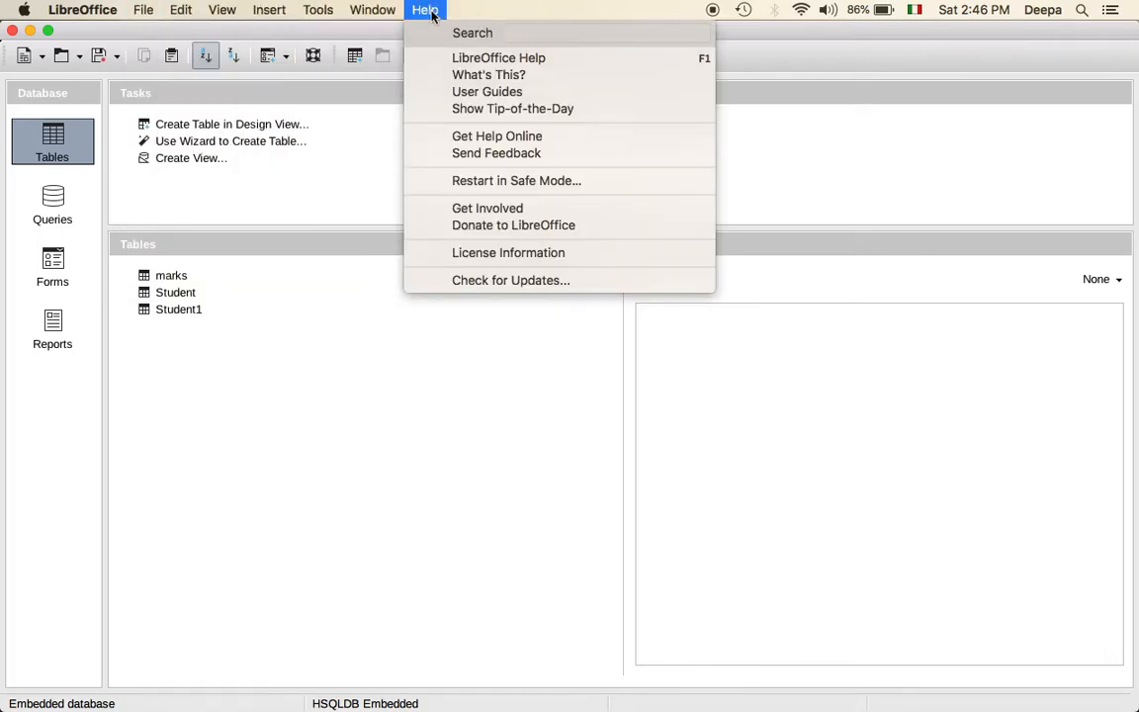
{"action": "left_click", "coordinate": [750, 85]}
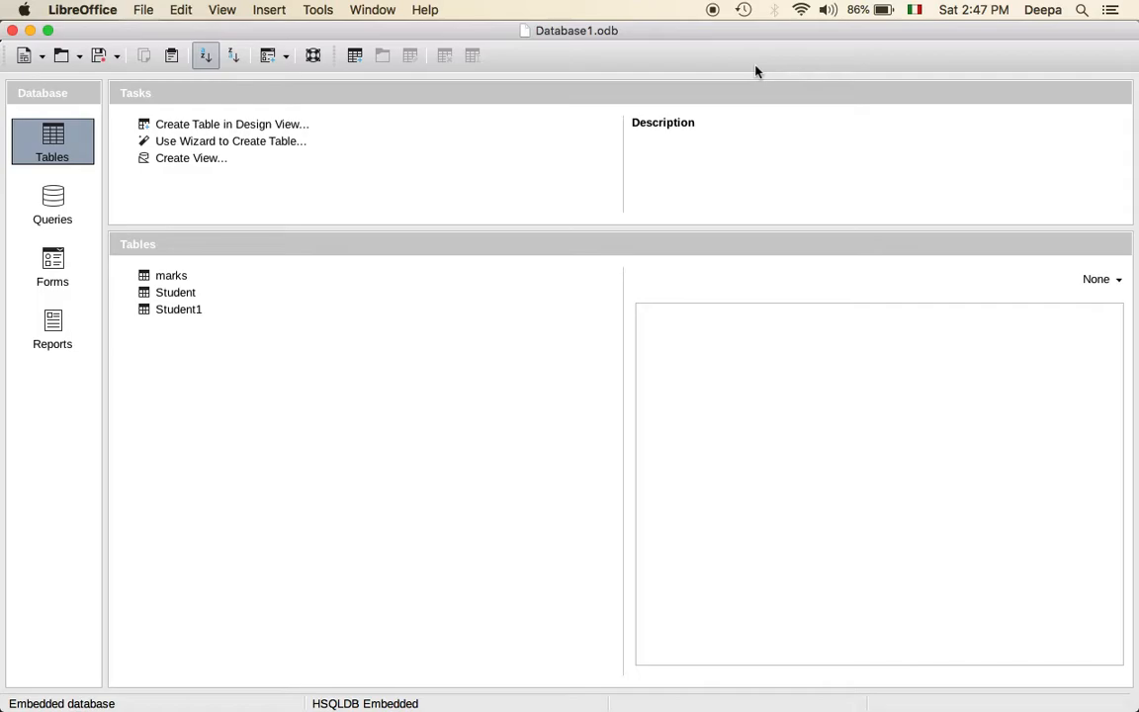
{"action": "left_click", "coordinate": [222, 10]}
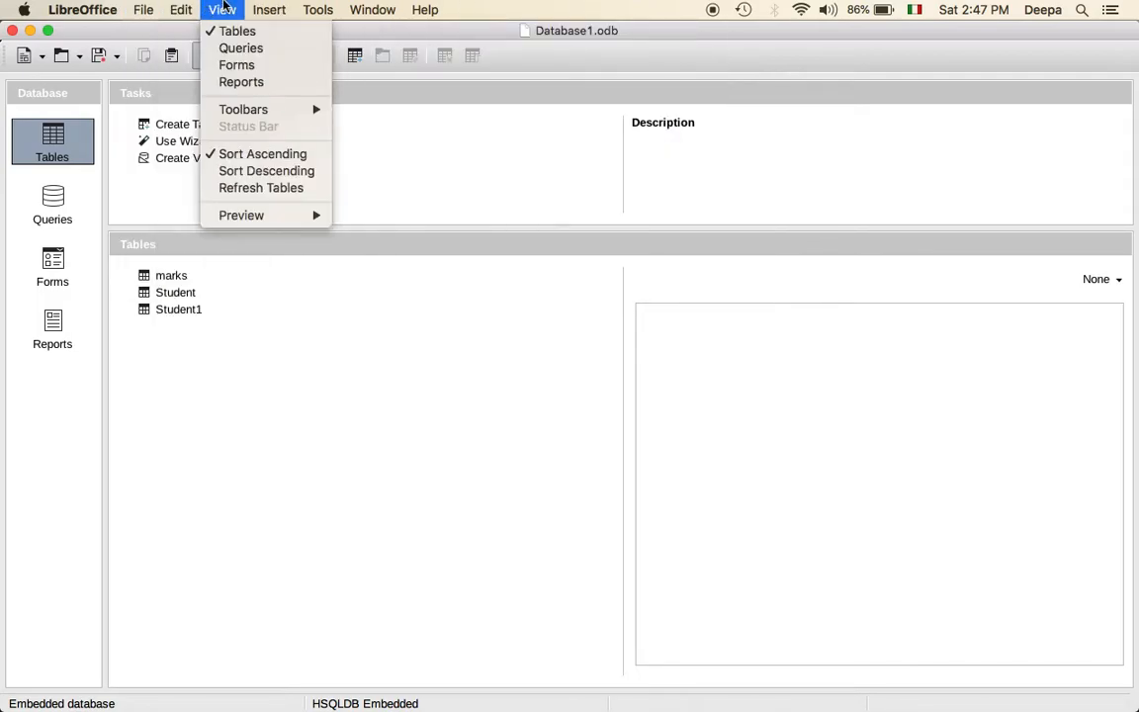
{"action": "mouse_move", "coordinate": [424, 13]}
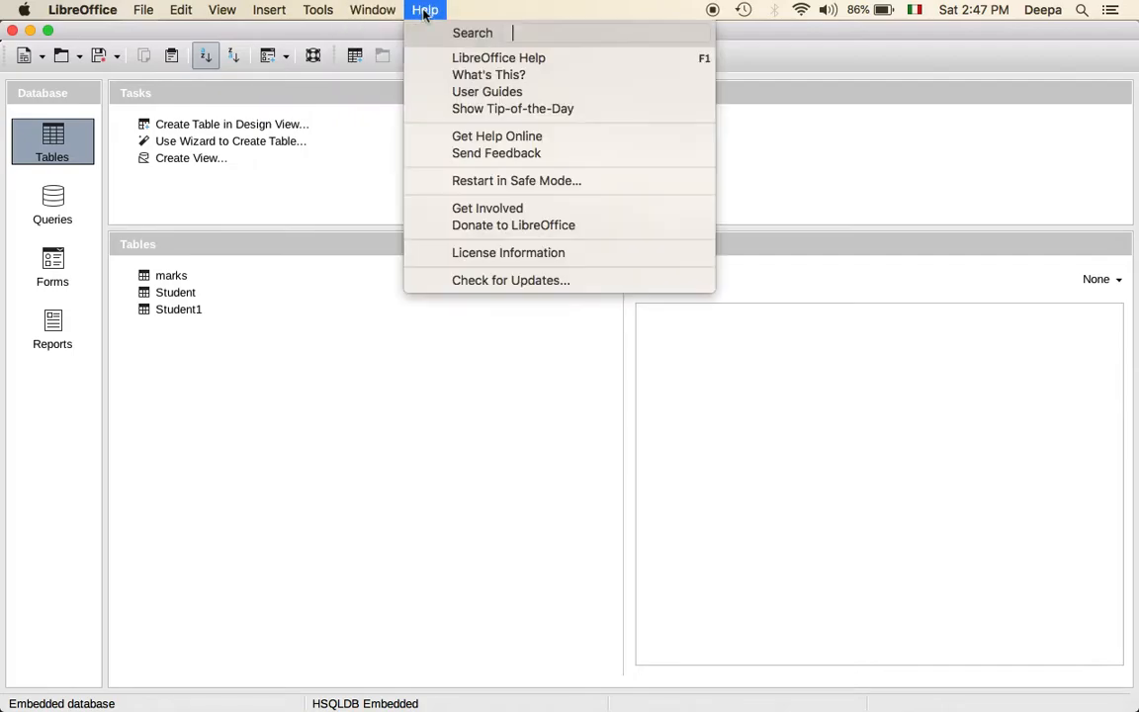
{"action": "mouse_move", "coordinate": [269, 10]}
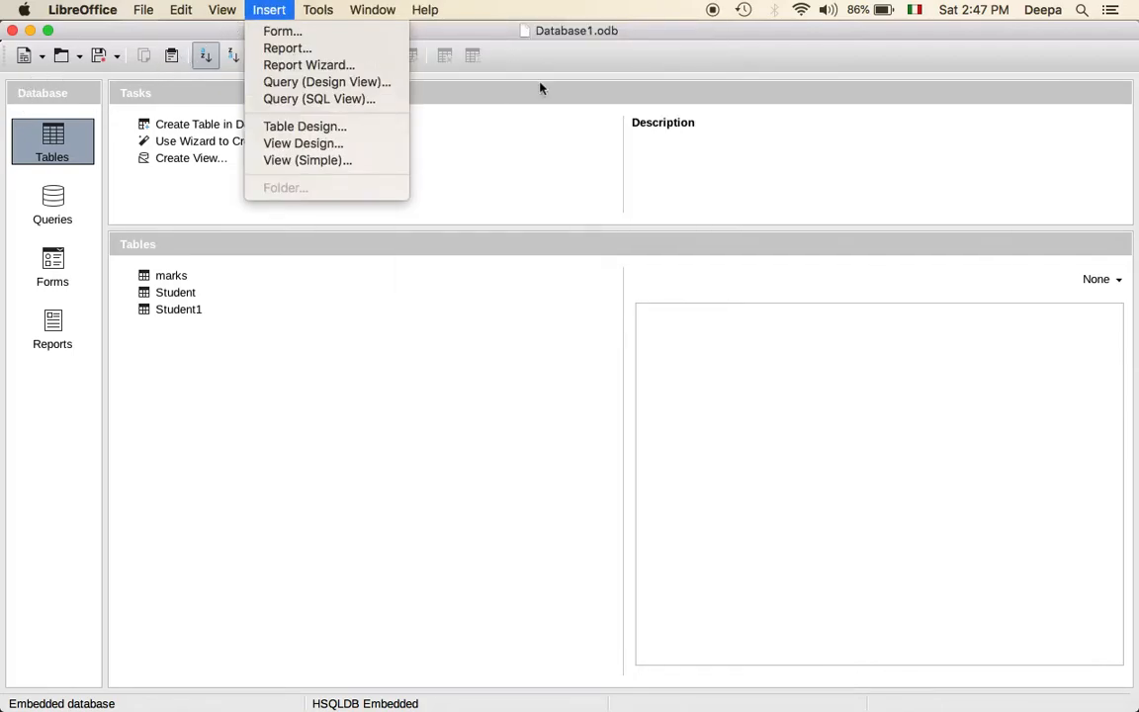
{"action": "left_click", "coordinate": [672, 68]}
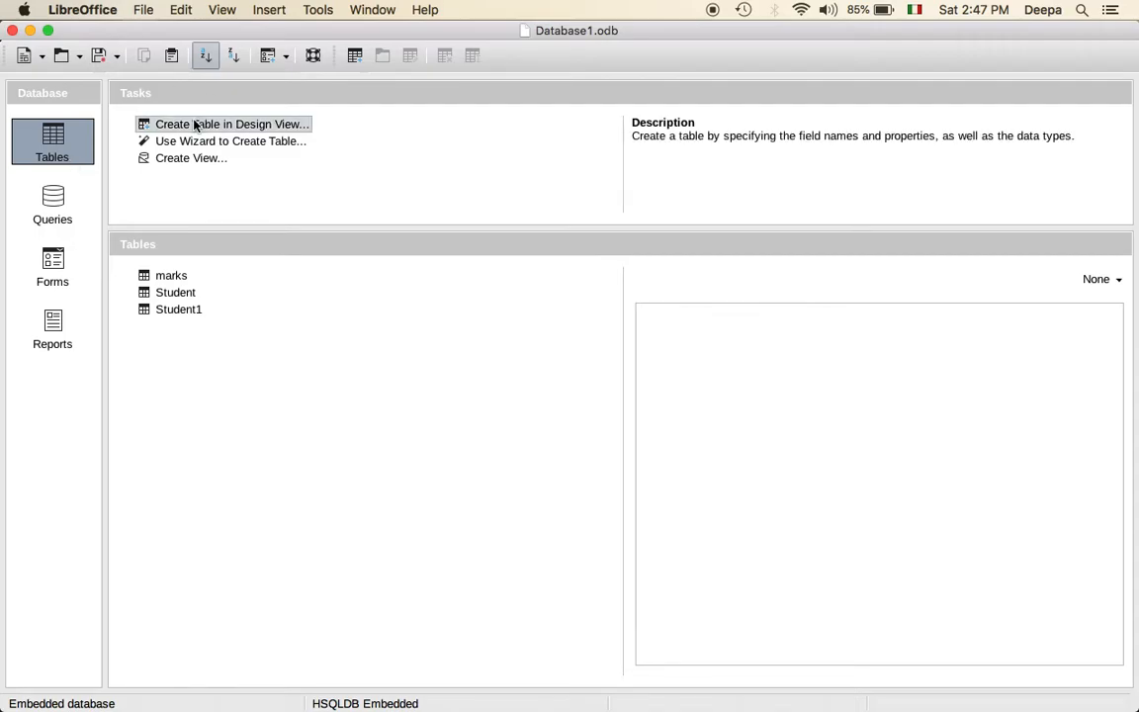
Step: Start a new table in Design View with the fields rno, described as Roll Number, and fname, described as First Name
{"action": "left_click", "coordinate": [263, 129]}
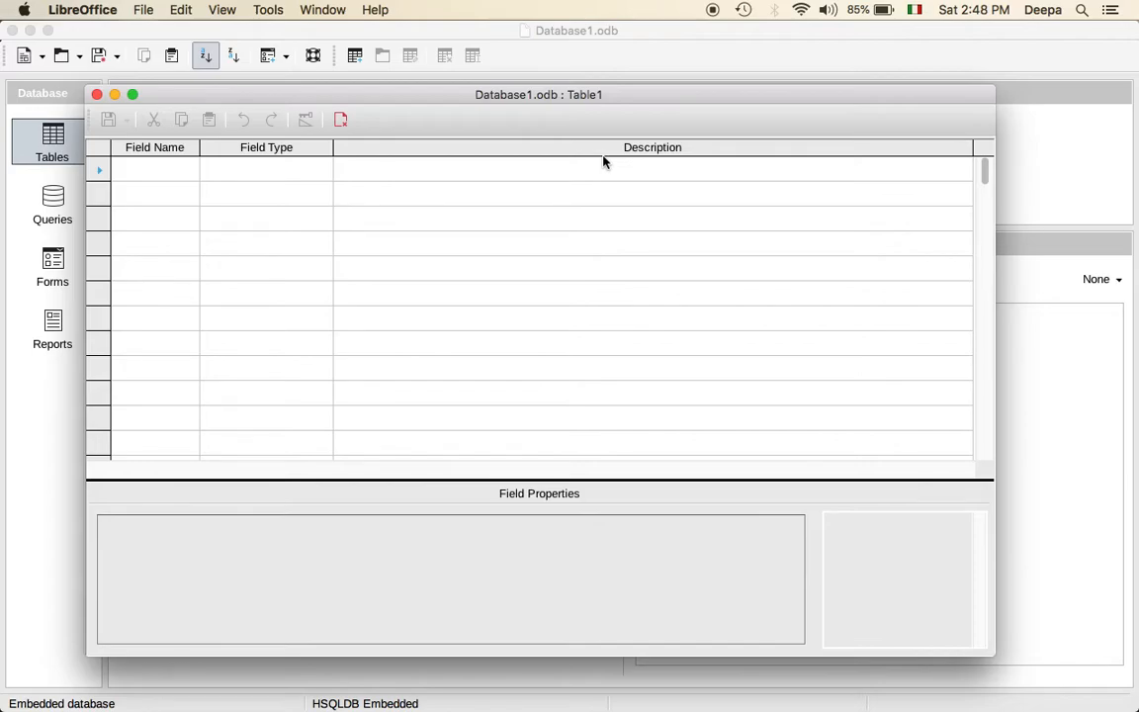
{"action": "left_click", "coordinate": [185, 175]}
{"action": "type", "text": "rno"}
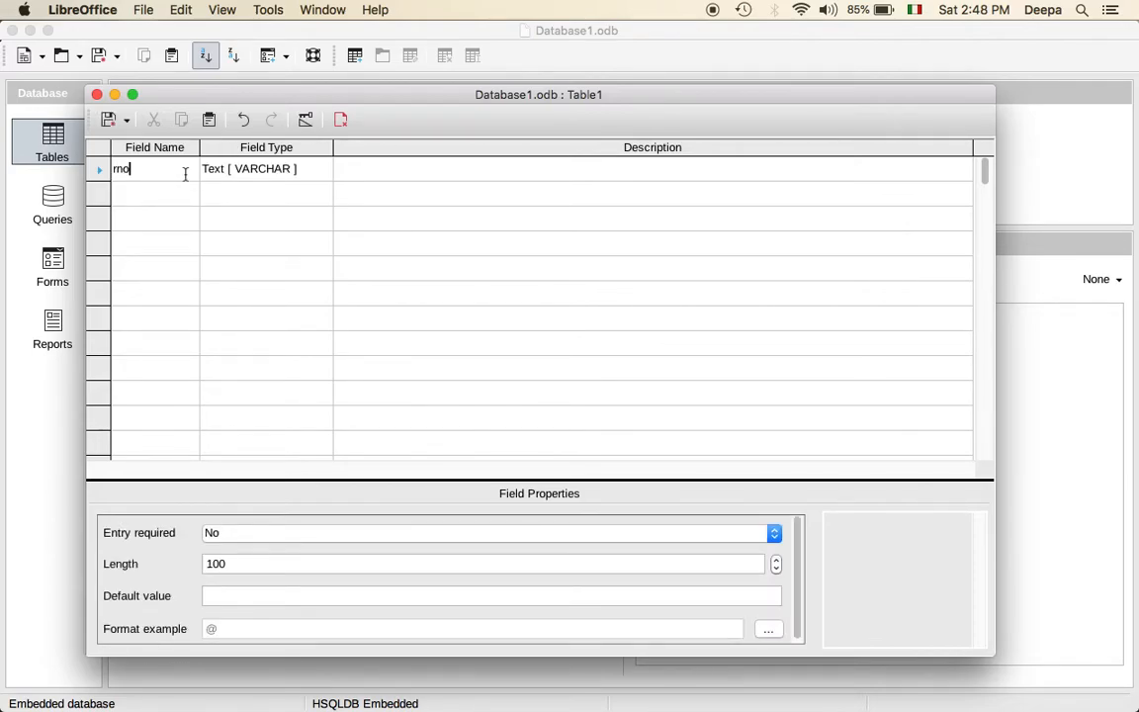
{"action": "type", "text": "Roll Number"}
{"action": "left_click", "coordinate": [142, 195]}
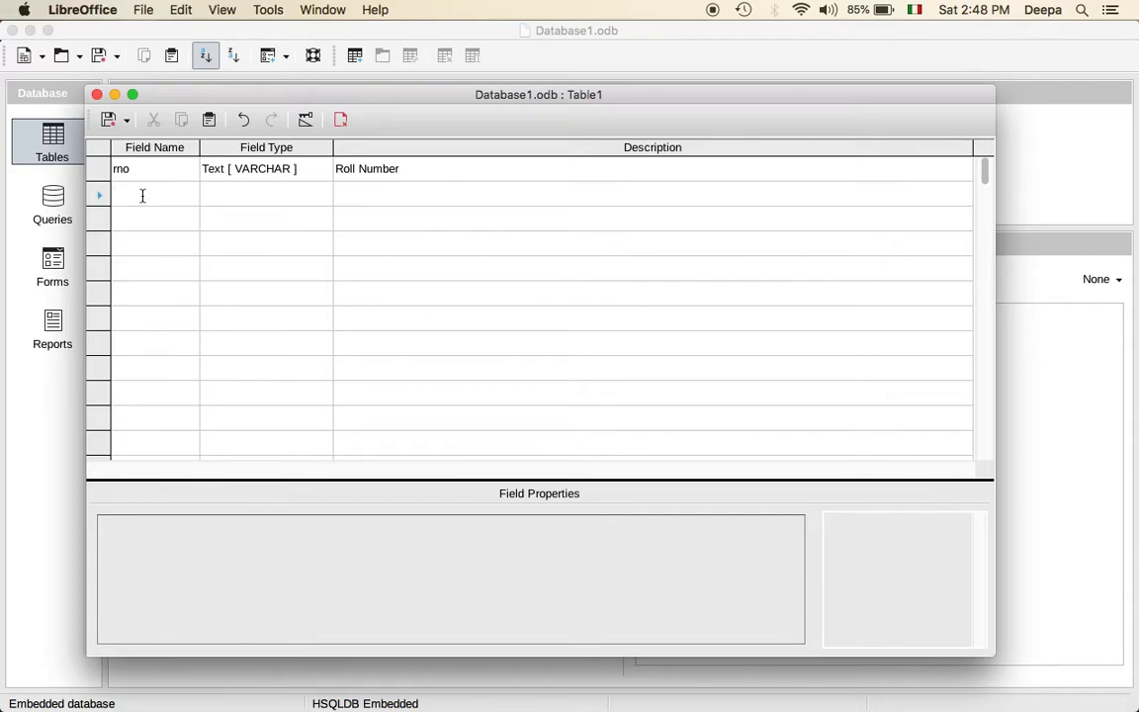
{"action": "type", "text": "fname"}
{"action": "left_click", "coordinate": [381, 189]}
{"action": "type", "text": "First Name"}
Step: Add the fields city, described as City, and Mob, described as Mobile, to the table design
{"action": "left_click", "coordinate": [163, 219]}
{"action": "type", "text": "city"}
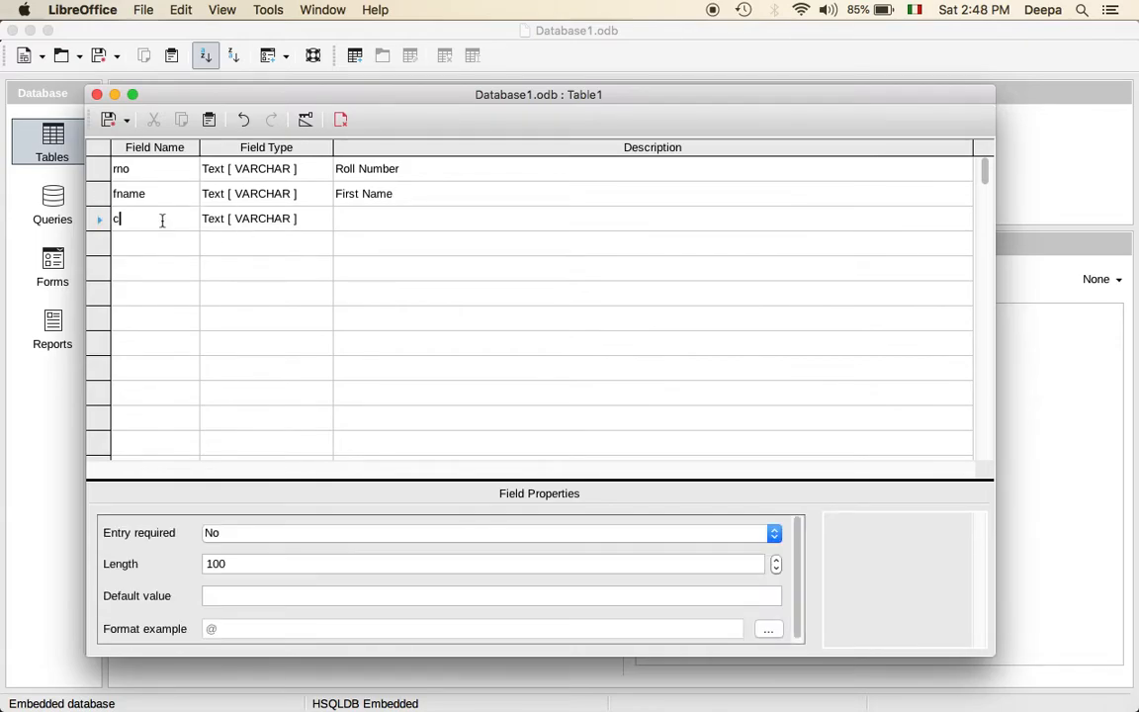
{"action": "left_click", "coordinate": [356, 217]}
{"action": "type", "text": "City"}
{"action": "left_click", "coordinate": [172, 243]}
{"action": "type", "text": "Mob"}
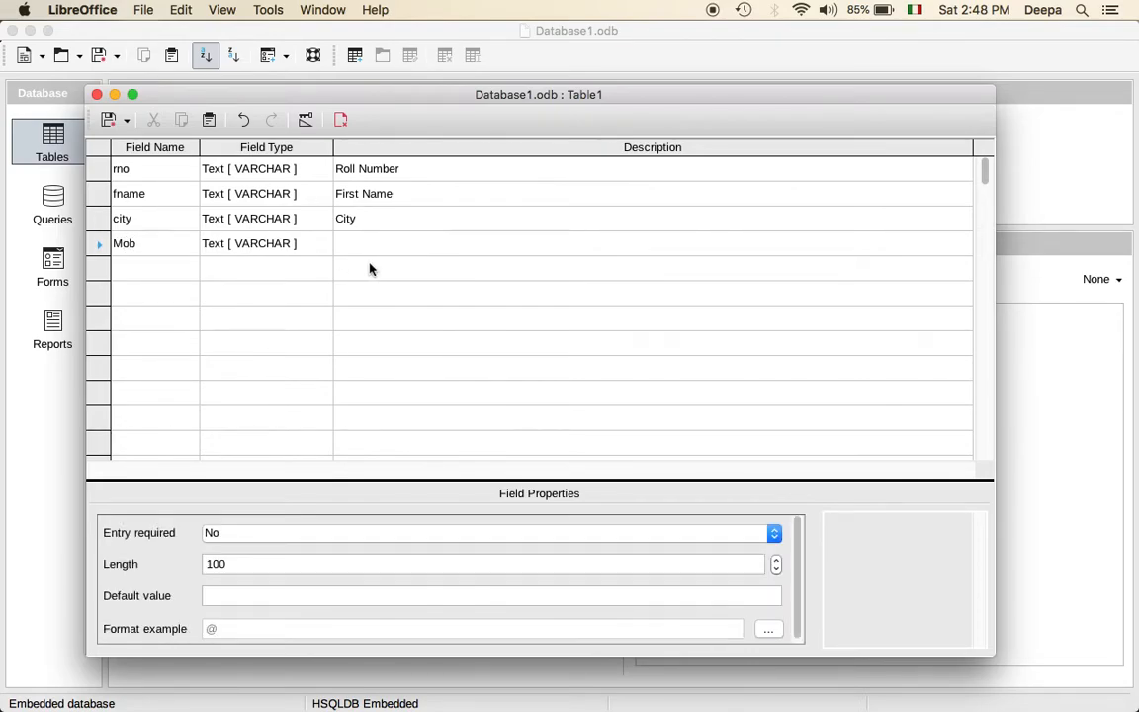
{"action": "left_click", "coordinate": [388, 243]}
{"action": "type", "text": "Mobile"}
{"action": "left_click", "coordinate": [306, 177]}
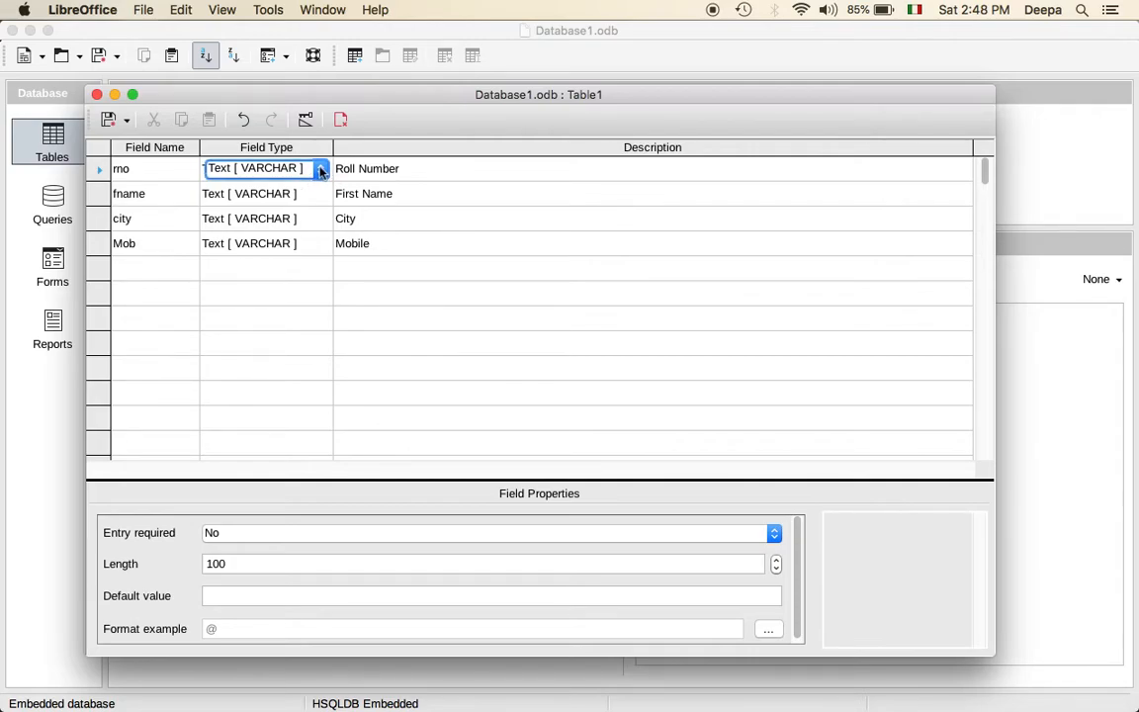
{"action": "left_click", "coordinate": [313, 194]}
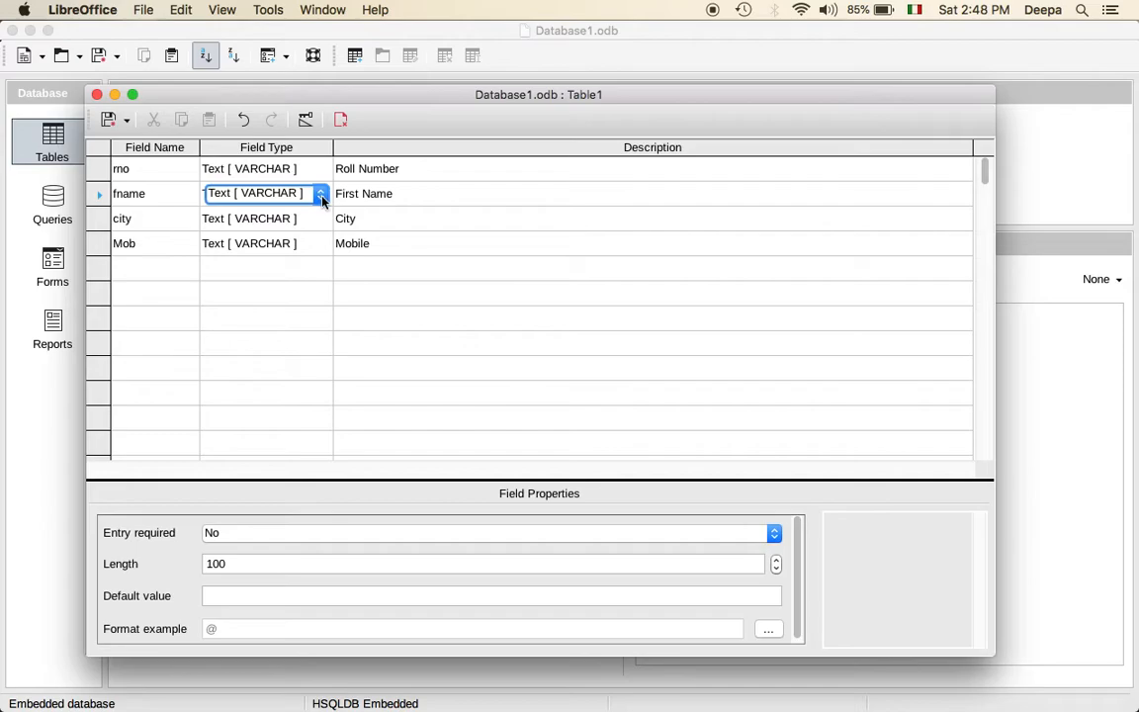
{"action": "left_click", "coordinate": [321, 194]}
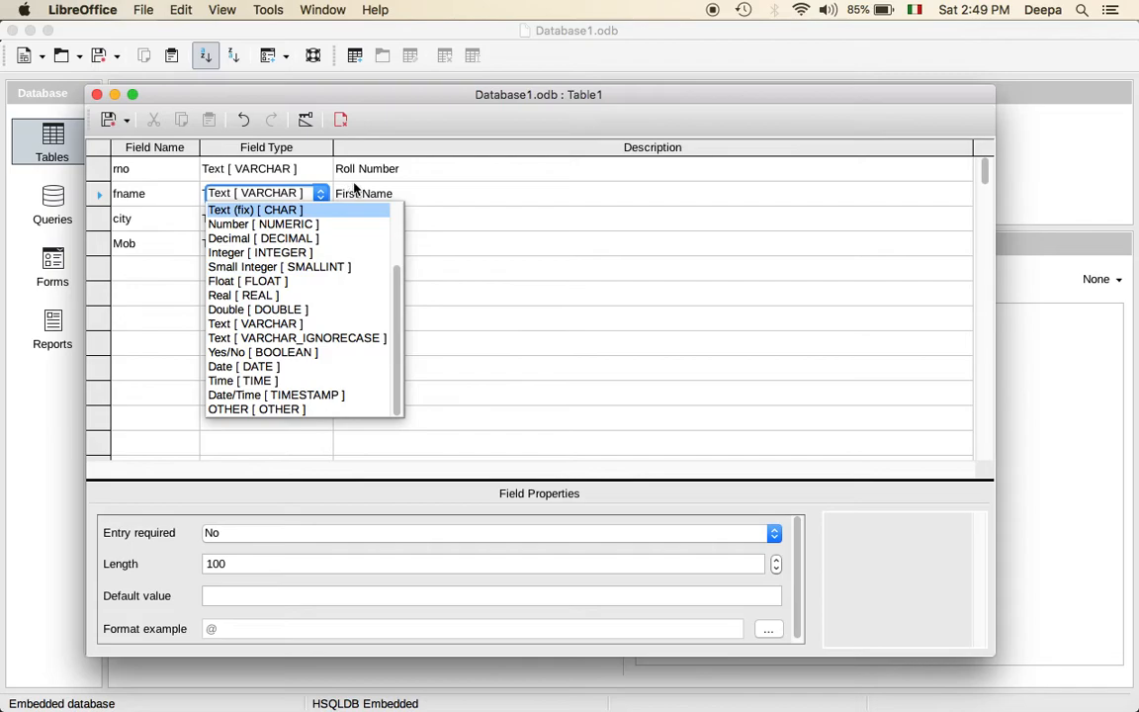
{"action": "left_click", "coordinate": [328, 147]}
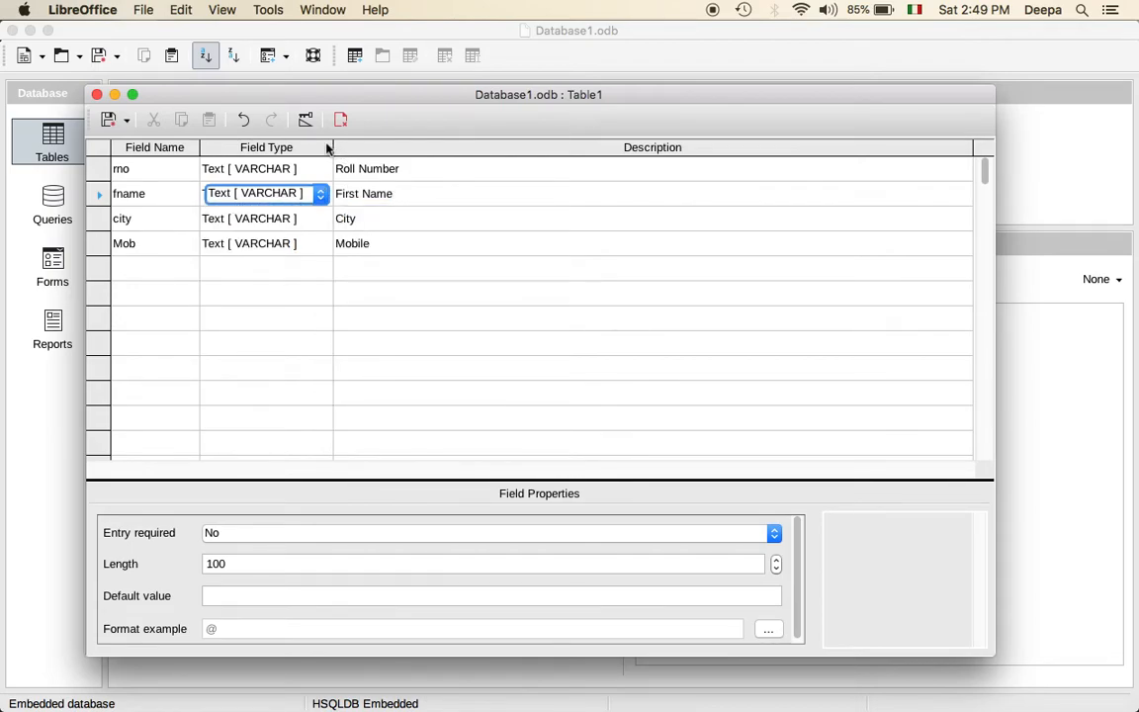
Step: Try making an entry required for the rno field, and set the option back to No
{"action": "left_click", "coordinate": [99, 169]}
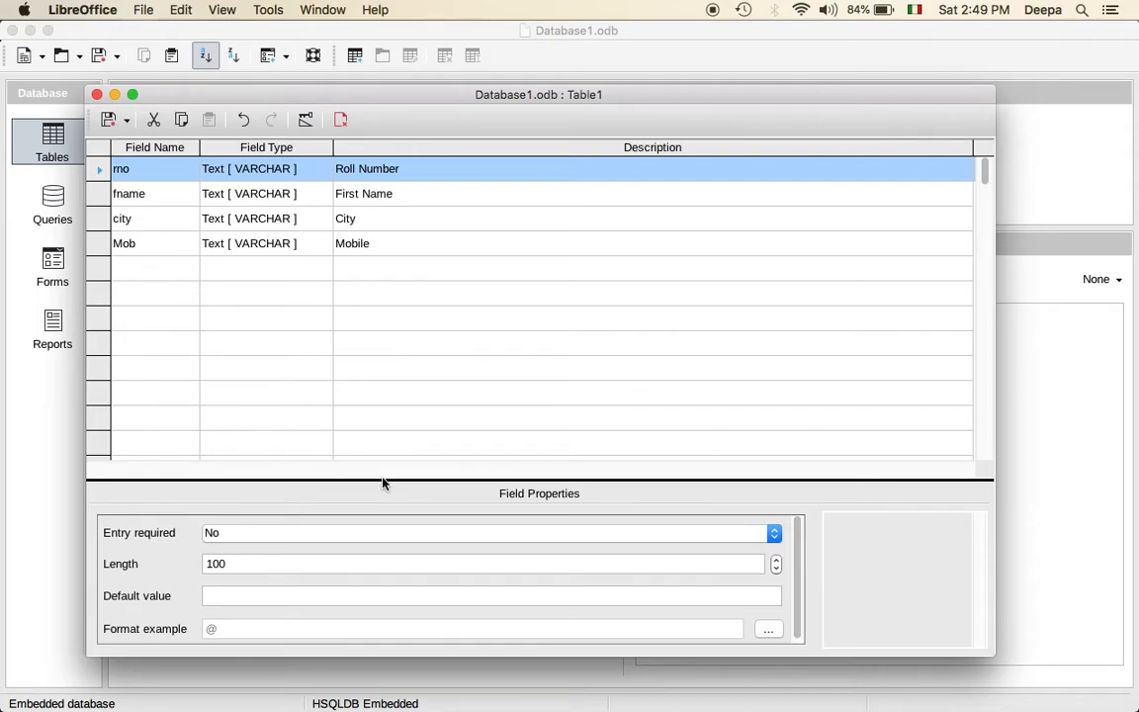
{"action": "left_click_drag", "start_coordinate": [383, 481], "coordinate": [400, 308]}
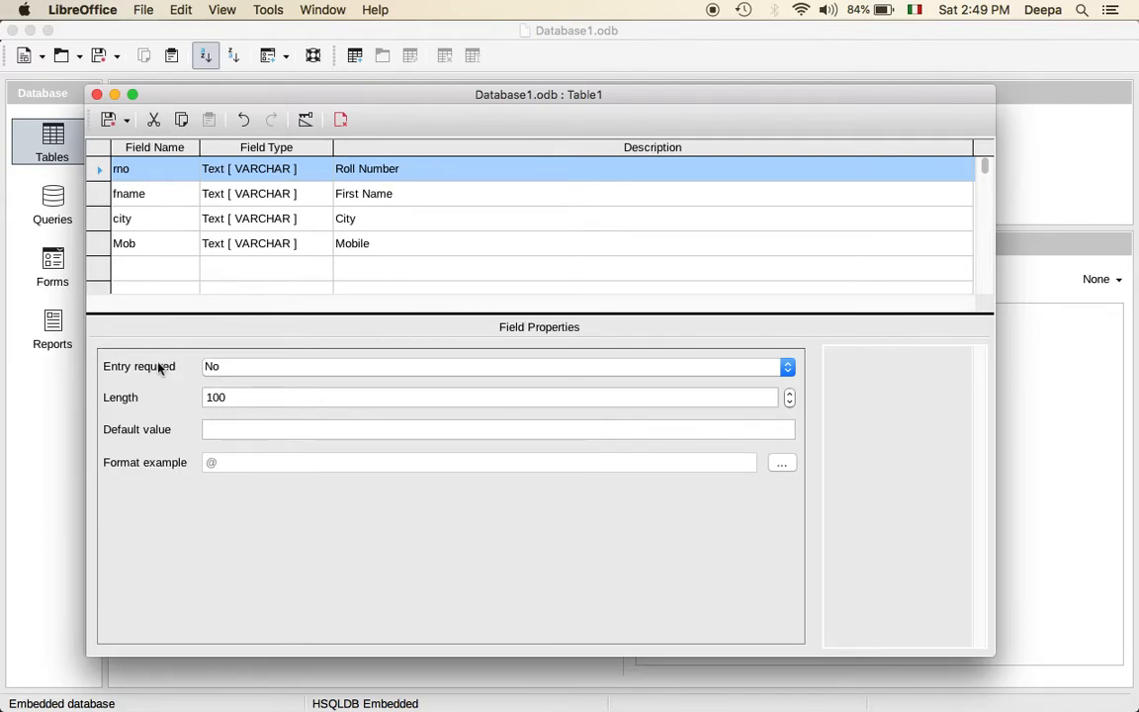
{"action": "left_click", "coordinate": [245, 368]}
{"action": "left_click", "coordinate": [240, 385]}
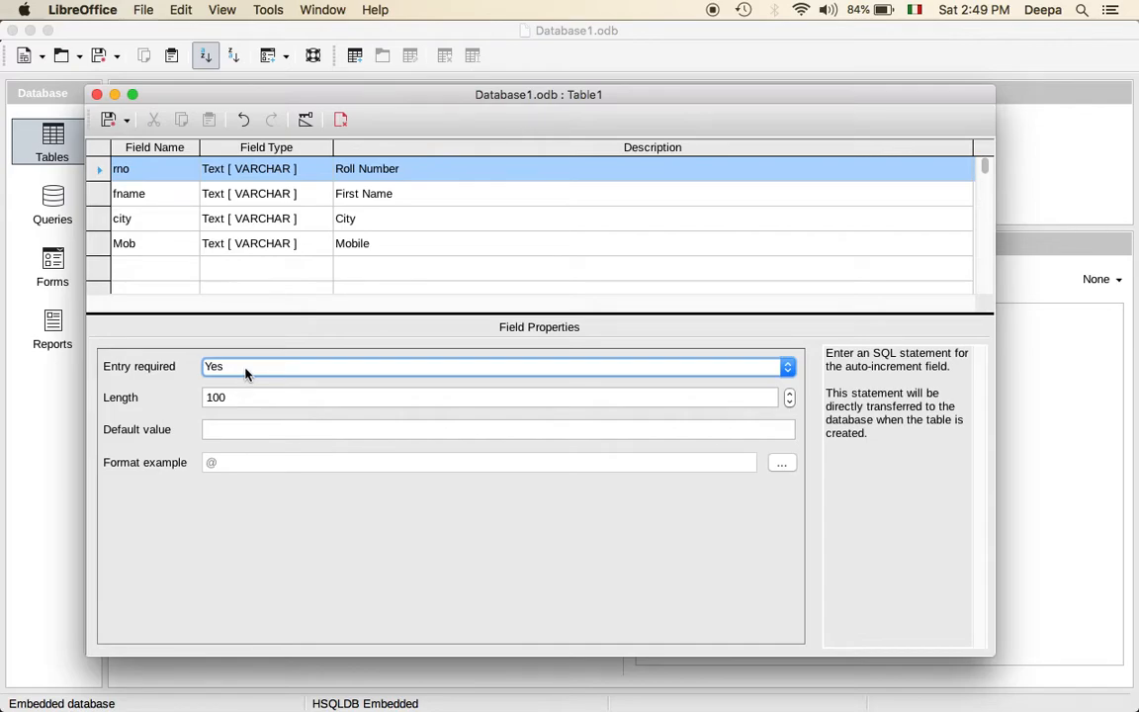
{"action": "left_click", "coordinate": [246, 370]}
{"action": "left_click", "coordinate": [237, 396]}
Step: Make rno the primary key, save the table as Table1 and close its design
{"action": "right_click", "coordinate": [97, 172]}
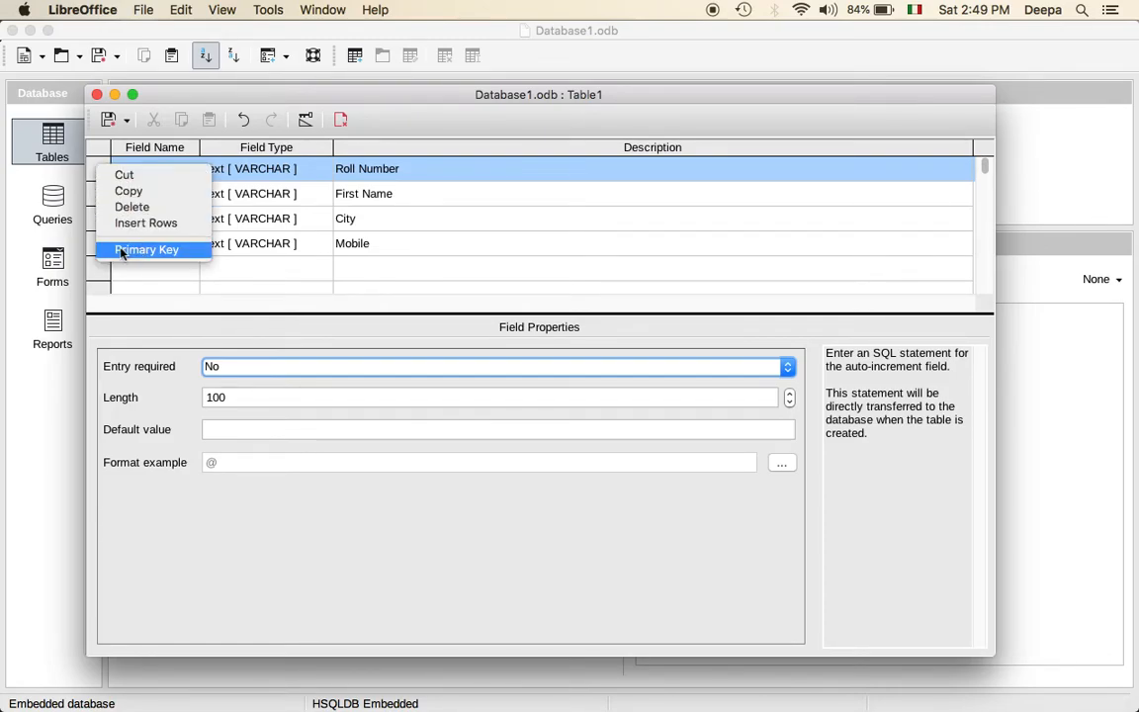
{"action": "left_click", "coordinate": [197, 253]}
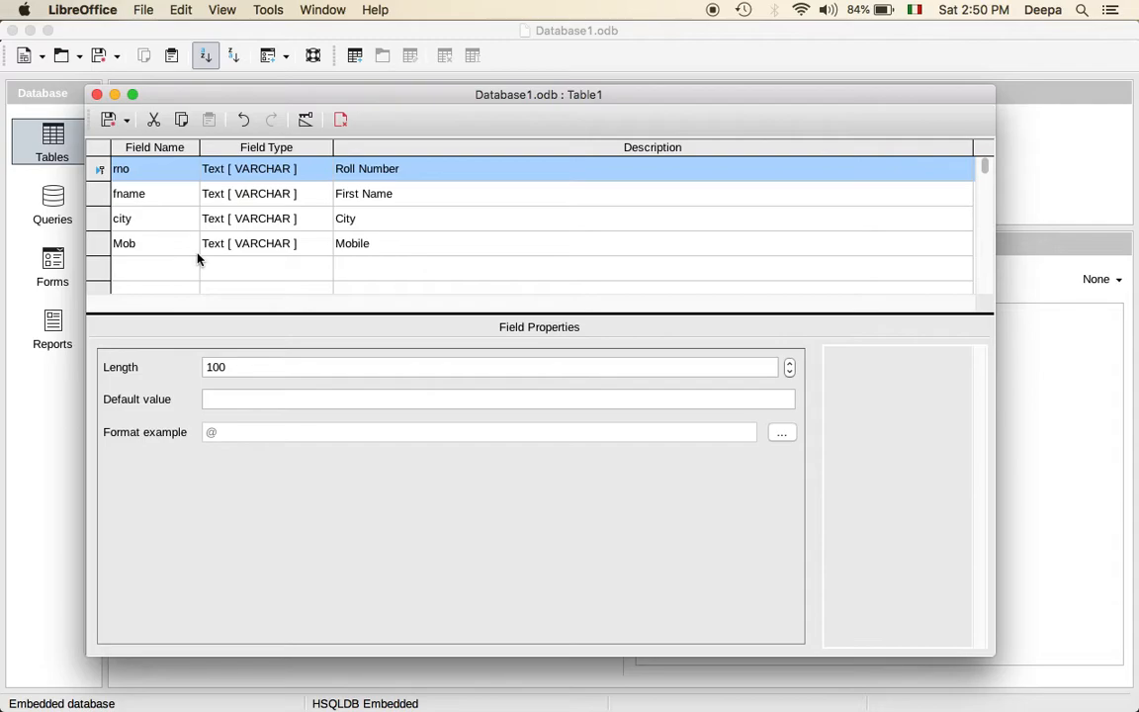
{"action": "left_click", "coordinate": [108, 123]}
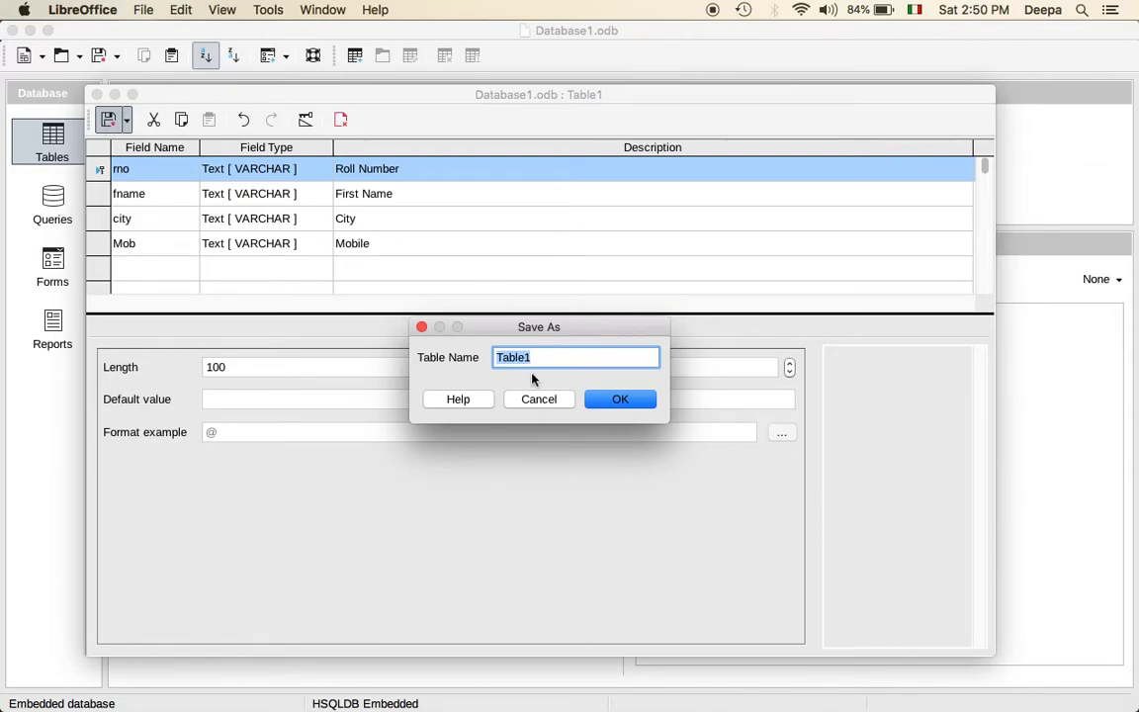
{"action": "left_click", "coordinate": [625, 402]}
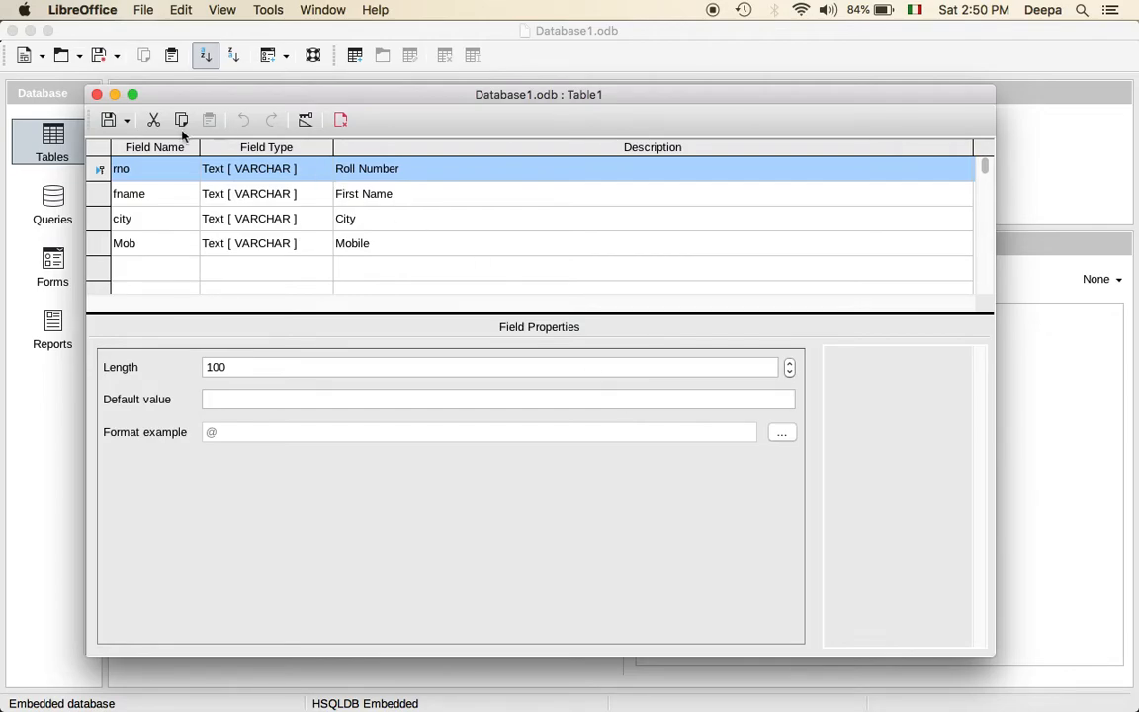
{"action": "left_click", "coordinate": [97, 94]}
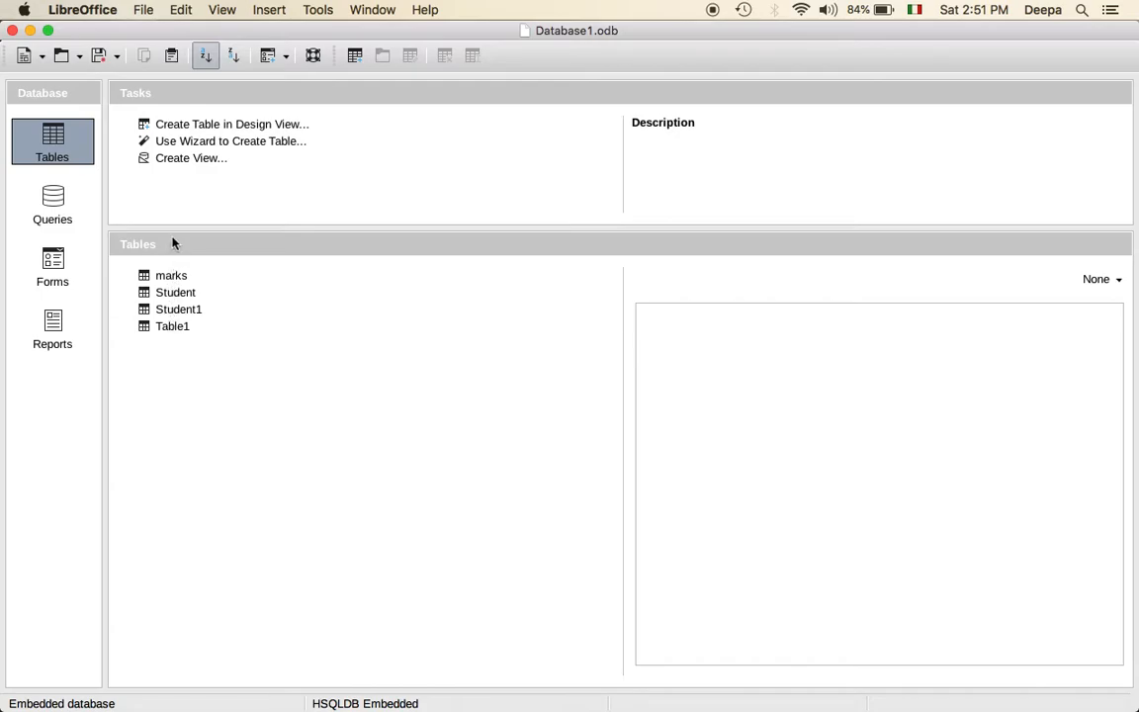
Step: Open Table1's data view with editing enabled
{"action": "left_click", "coordinate": [172, 327]}
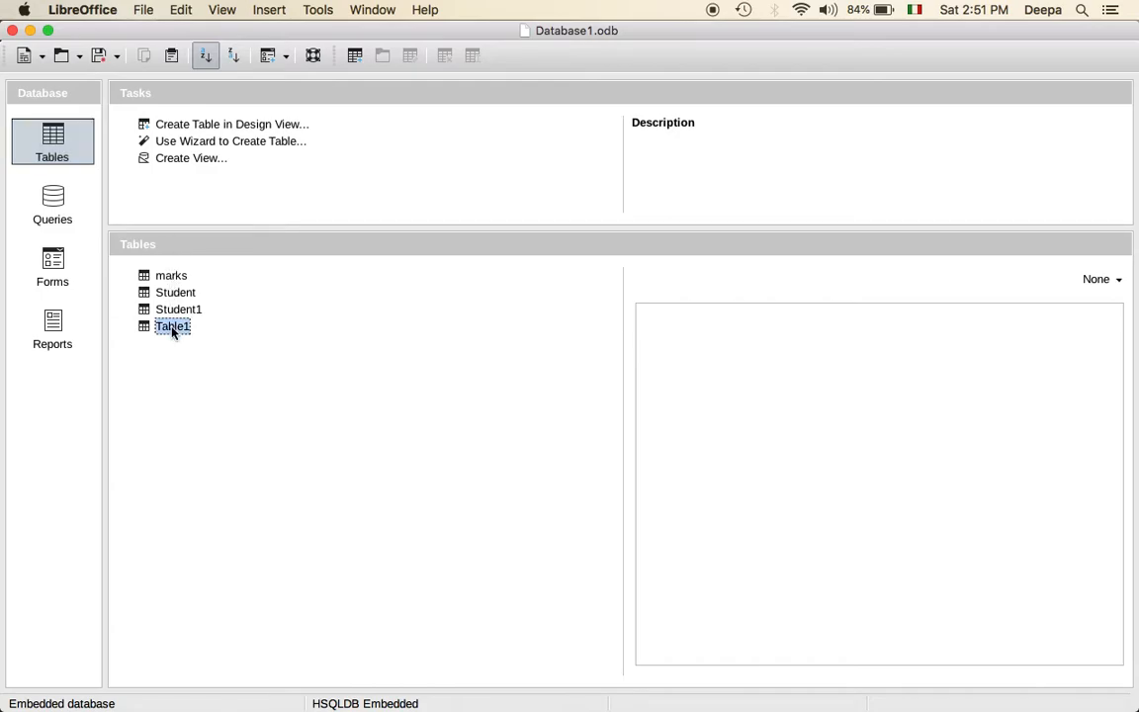
{"action": "double_click", "coordinate": [172, 327]}
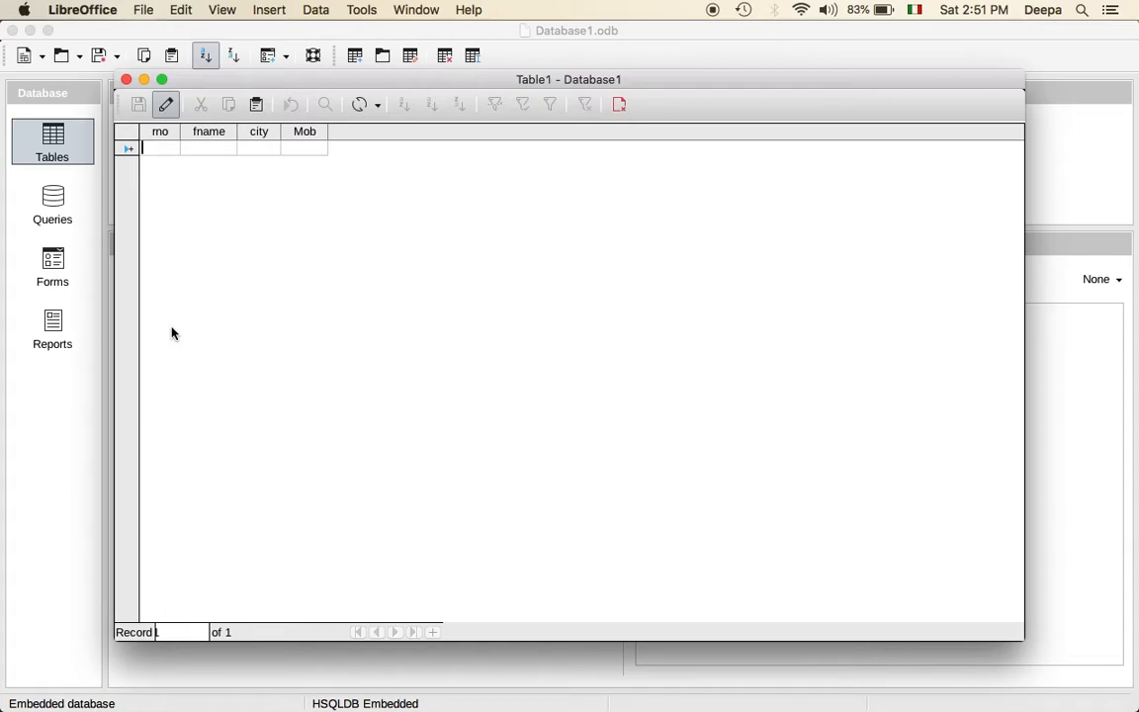
{"action": "left_click", "coordinate": [166, 104]}
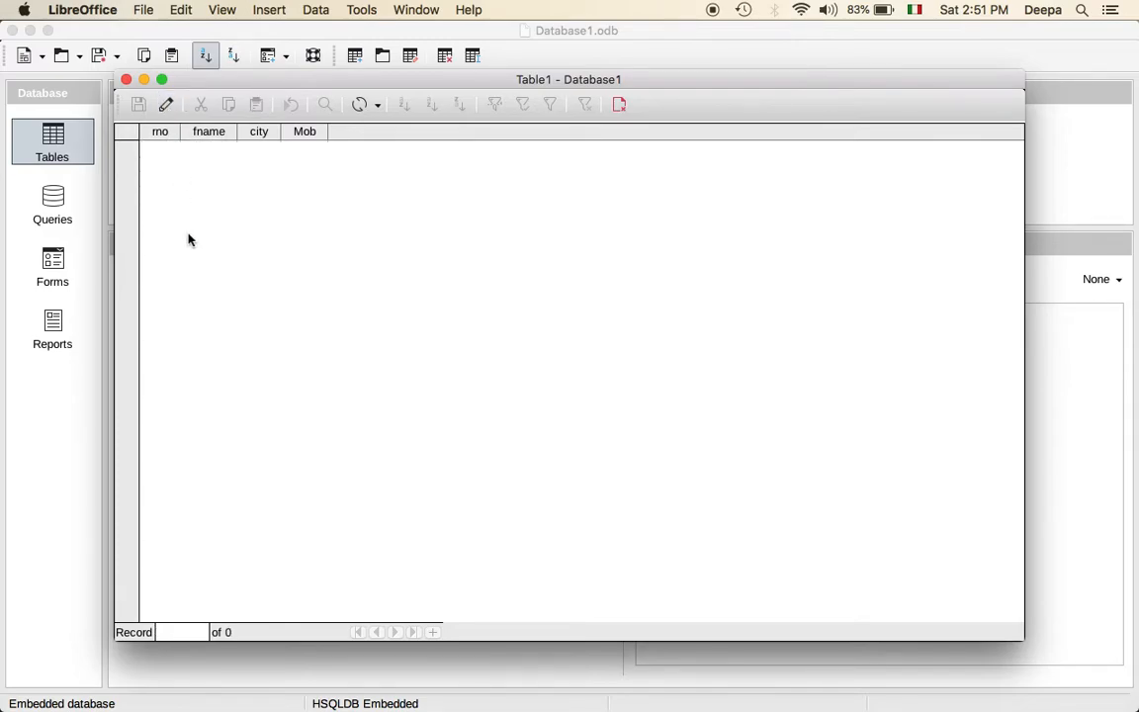
{"action": "left_click", "coordinate": [166, 105]}
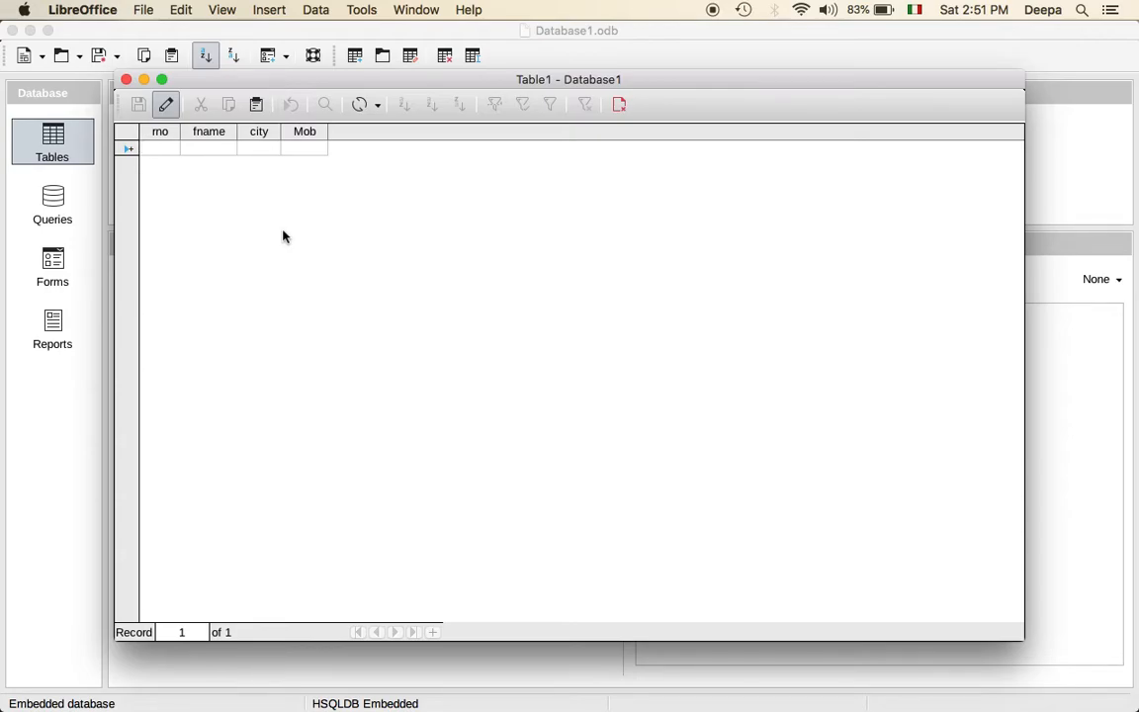
Step: Enter the first record with rno 1, fname AAA, city Pune and a mobile number
{"action": "type", "text": "1"}
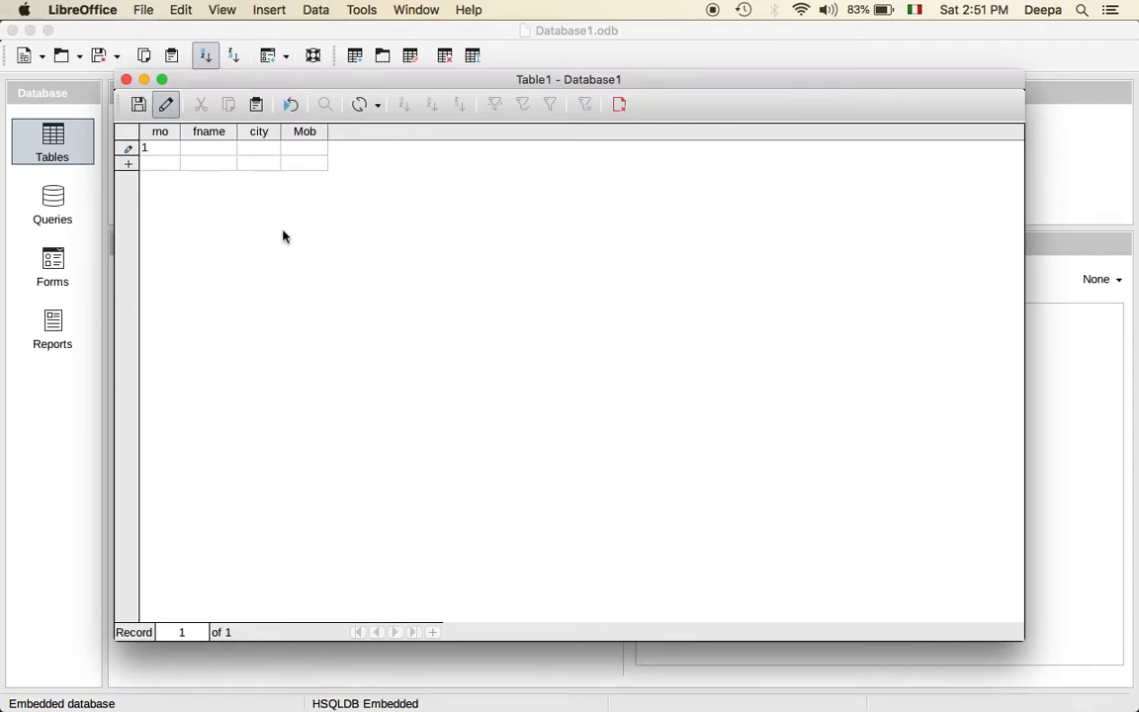
{"action": "key", "text": "Tab"}
{"action": "type", "text": "AAA"}
{"action": "key", "text": "Tab"}
{"action": "type", "text": "Pune"}
{"action": "key", "text": "Tab"}
{"action": "type", "text": "1223131"}
{"action": "key", "text": "Tab"}
Step: Enter the second record with rno 2, fname BBB, city Mumbai and a mobile number
{"action": "type", "text": "2"}
{"action": "key", "text": "Tab"}
{"action": "type", "text": "BBB"}
{"action": "key", "text": "Tab"}
{"action": "type", "text": "Mu"}
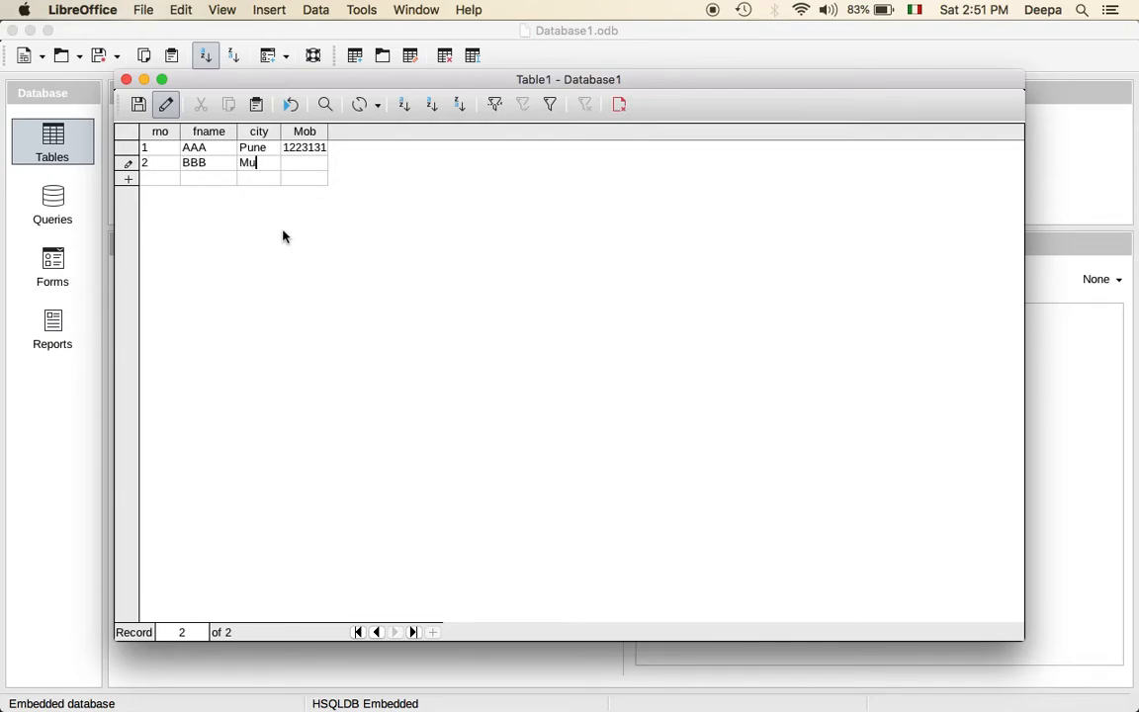
{"action": "type", "text": "mbai"}
{"action": "key", "text": "Tab"}
{"action": "type", "text": "12131"}
{"action": "key", "text": "Tab"}
Step: Enter the third record with rno 3, fname CCCC, city Pune and a mobile number
{"action": "type", "text": "3"}
{"action": "key", "text": "Tab"}
{"action": "type", "text": "CCCC"}
{"action": "key", "text": "Tab"}
{"action": "type", "text": "Pune"}
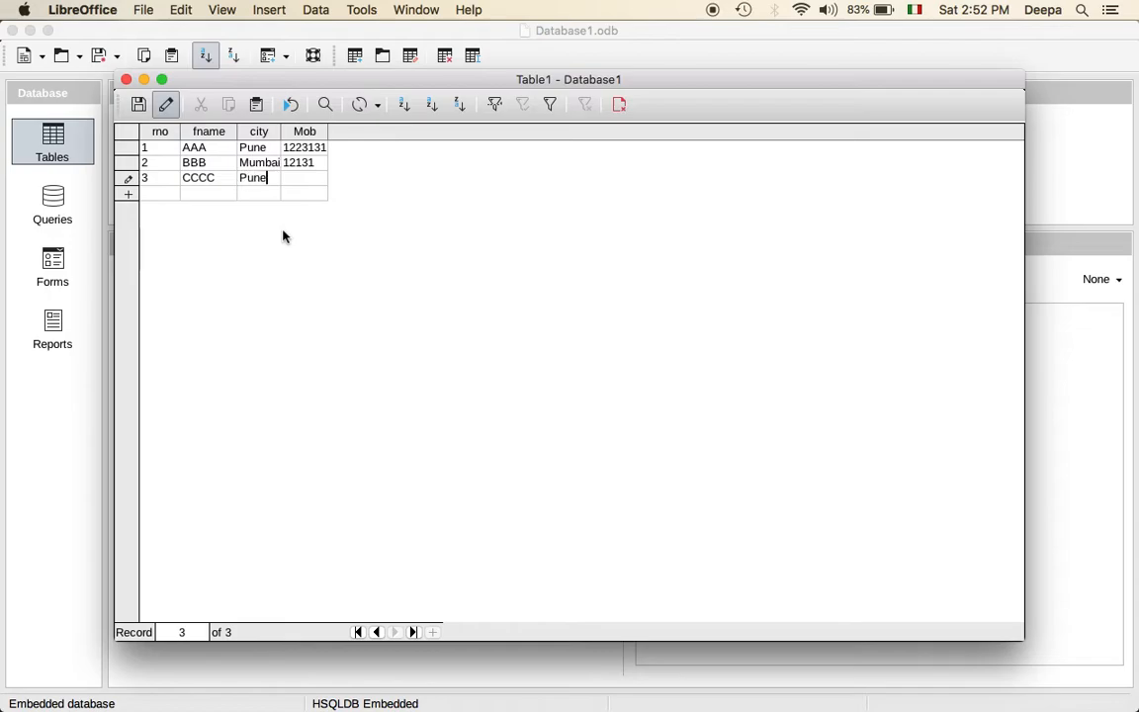
{"action": "key", "text": "Tab"}
{"action": "type", "text": "123131"}
Step: Try to enter a fourth record with duplicate rno 3, fname DDD, city Mumbai and a mobile number, and dismiss the error
{"action": "left_click", "coordinate": [156, 194]}
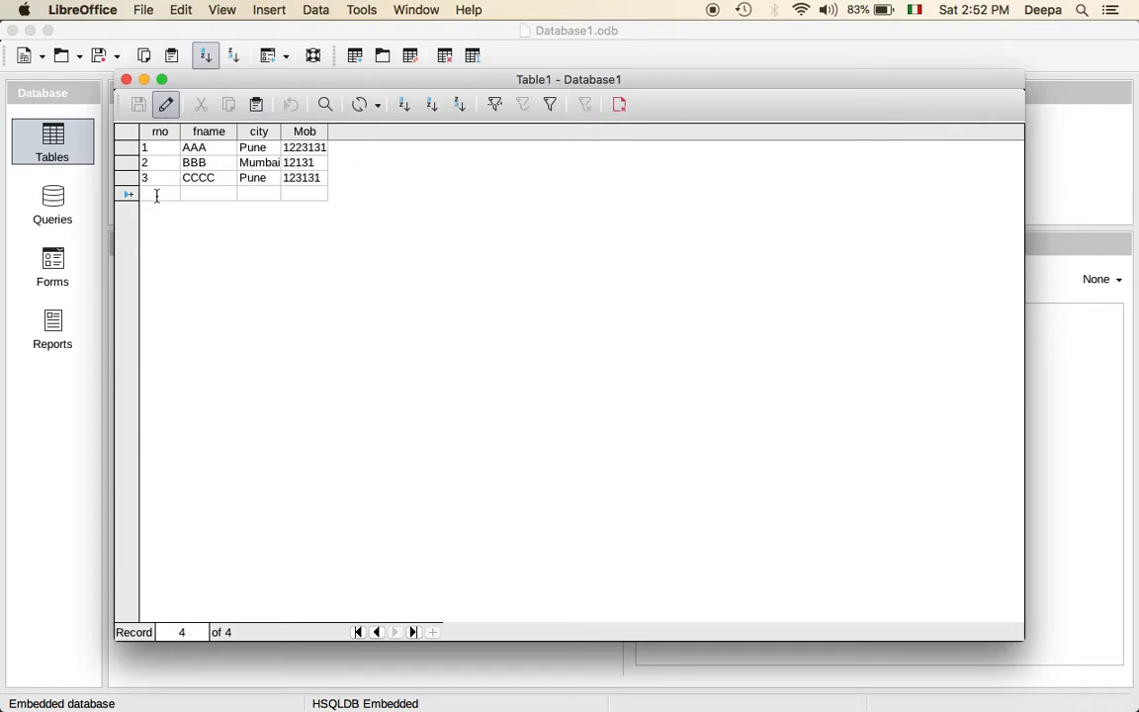
{"action": "type", "text": "3"}
{"action": "key", "text": "Tab"}
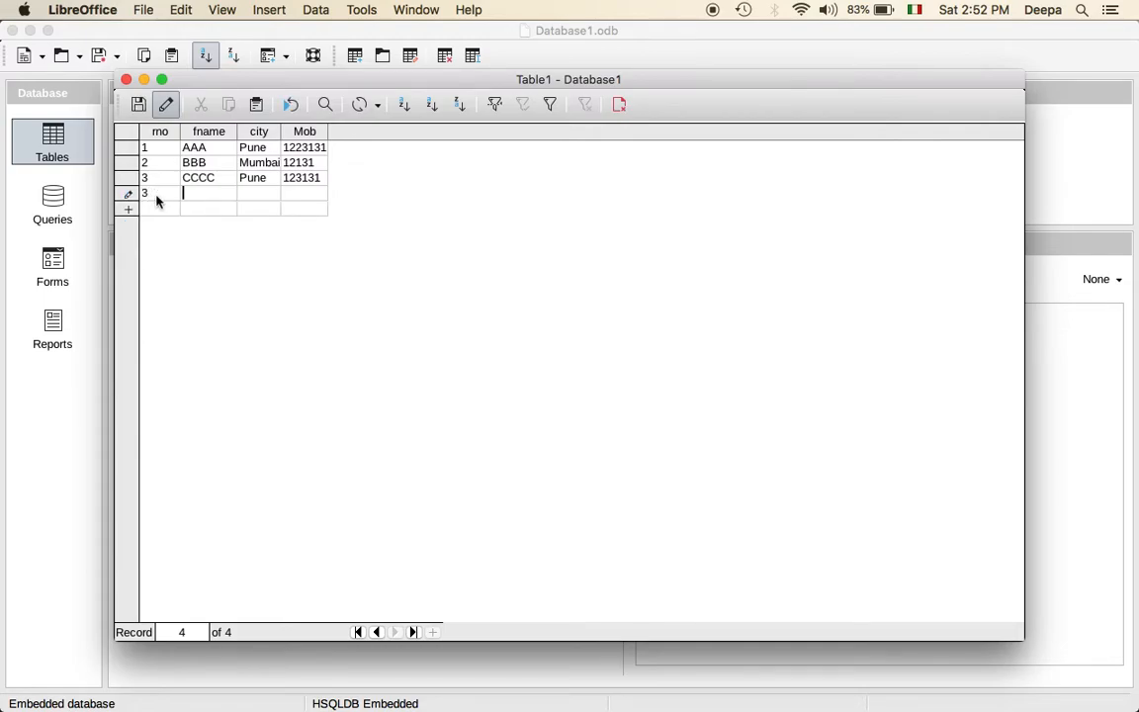
{"action": "type", "text": "DDD"}
{"action": "key", "text": "Tab"}
{"action": "type", "text": "Mumbai"}
{"action": "key", "text": "Tab"}
{"action": "type", "text": "1231321"}
{"action": "key", "text": "Return"}
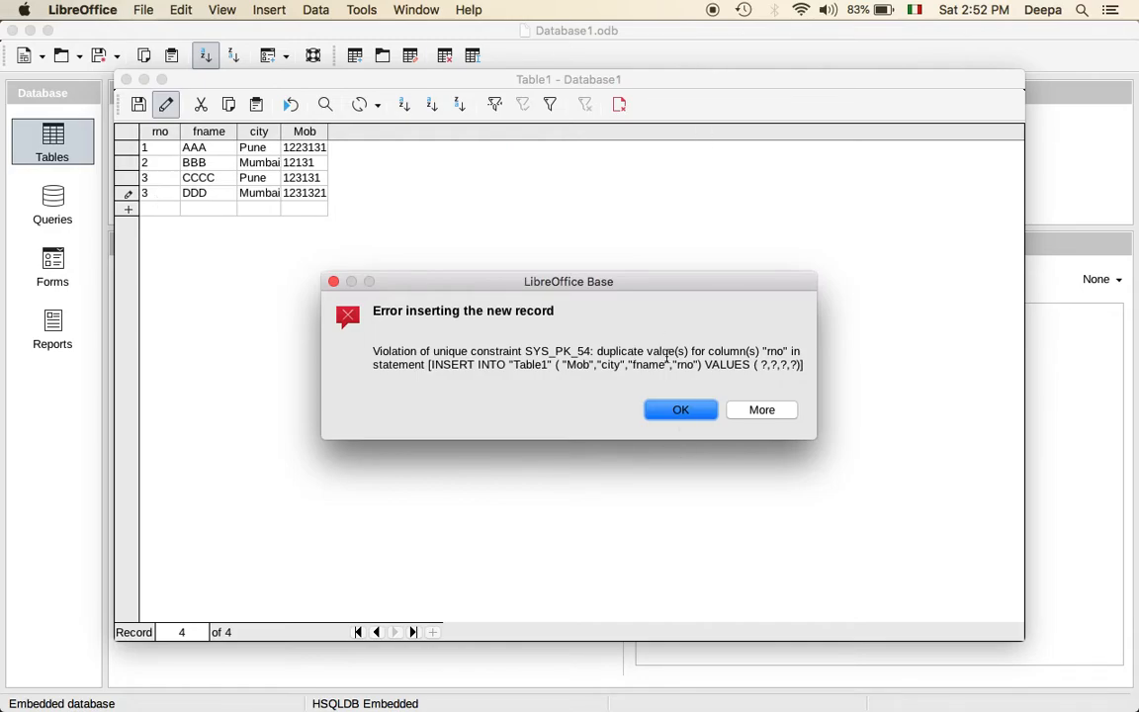
{"action": "left_click", "coordinate": [686, 417]}
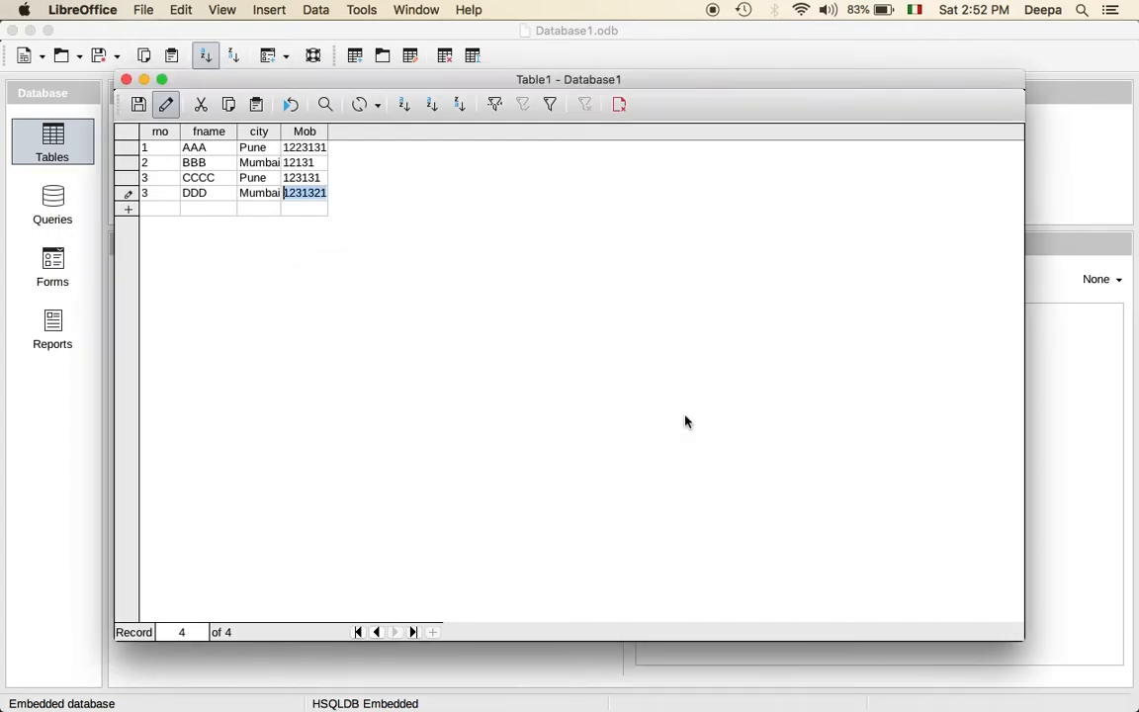
Step: Change the DDD record's rno to 4, commit the record and close Table1's data view
{"action": "left_click", "coordinate": [155, 195]}
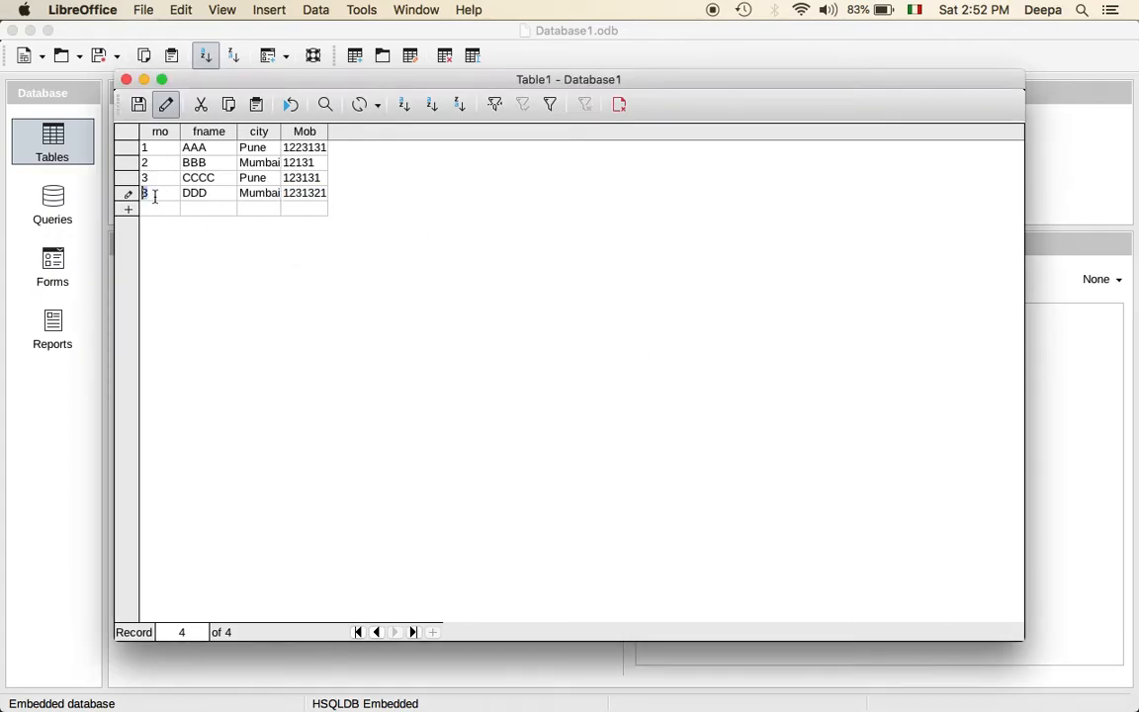
{"action": "type", "text": "4"}
{"action": "left_click", "coordinate": [165, 210]}
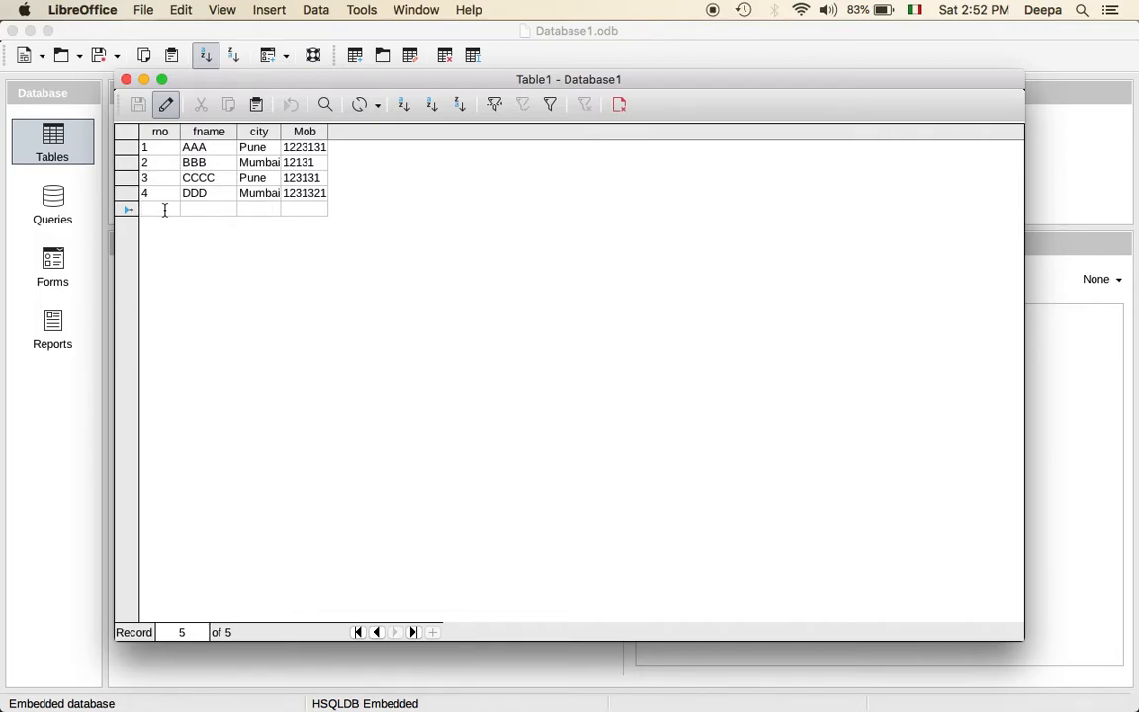
{"action": "left_click", "coordinate": [224, 209]}
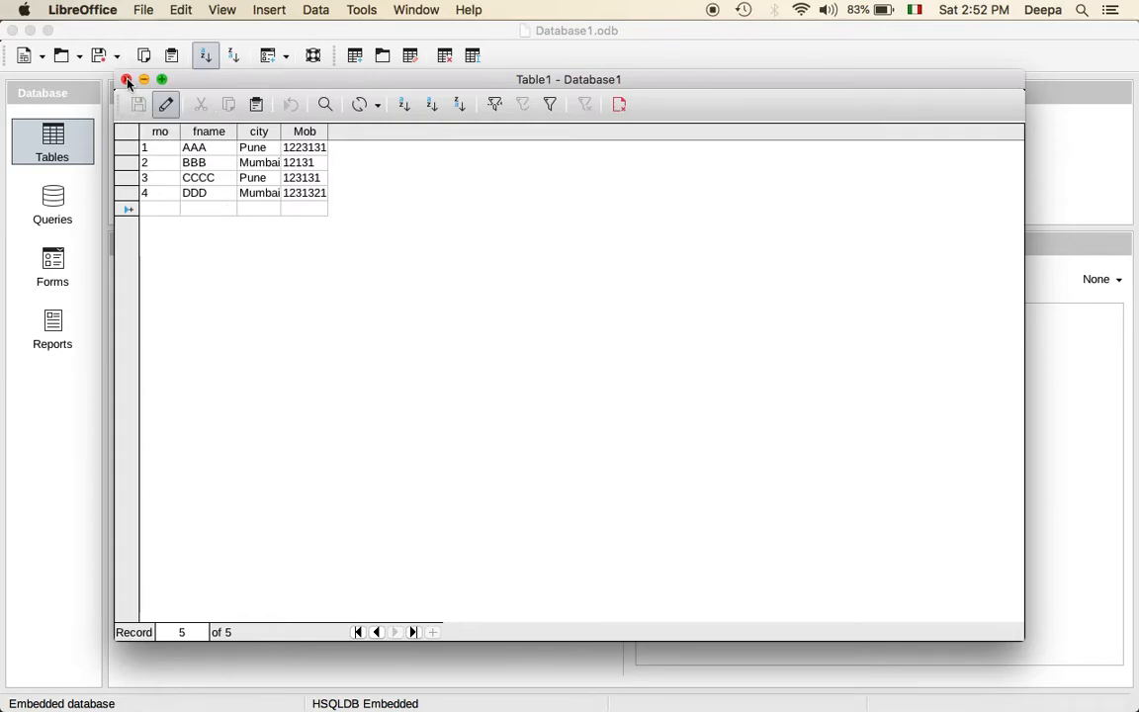
{"action": "left_click", "coordinate": [126, 80]}
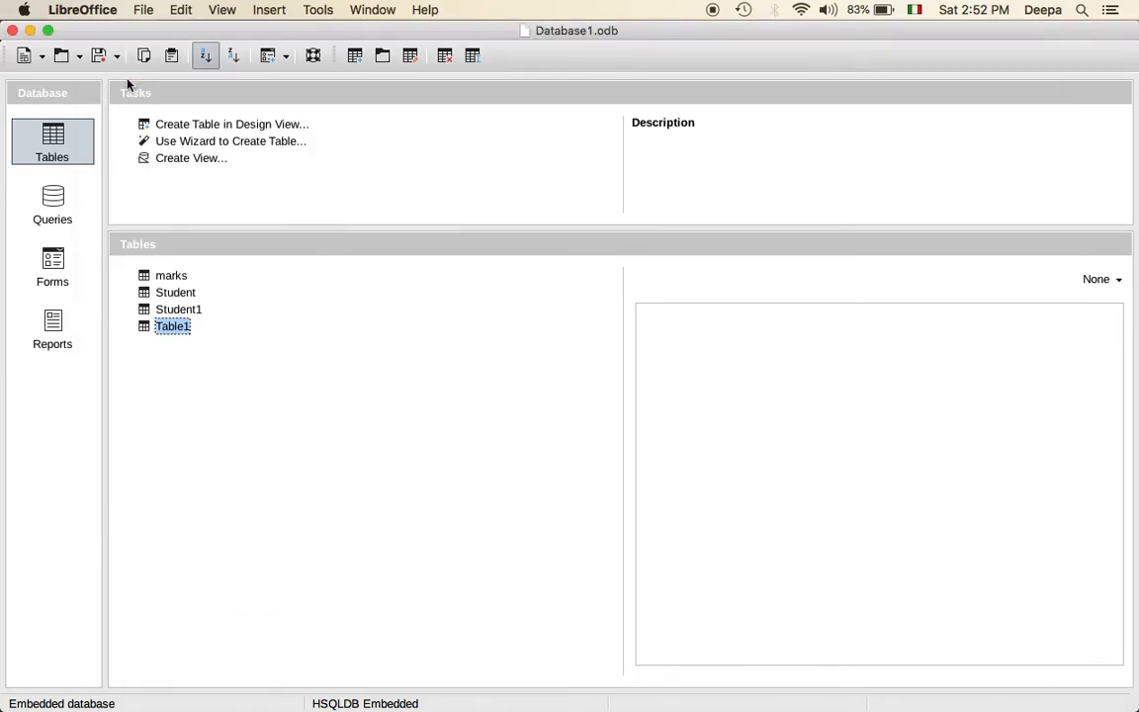
Step: Reopen Table1's data and save a fifth record with rno 5, fname EEE, city Pune and a mobile number
{"action": "double_click", "coordinate": [176, 327]}
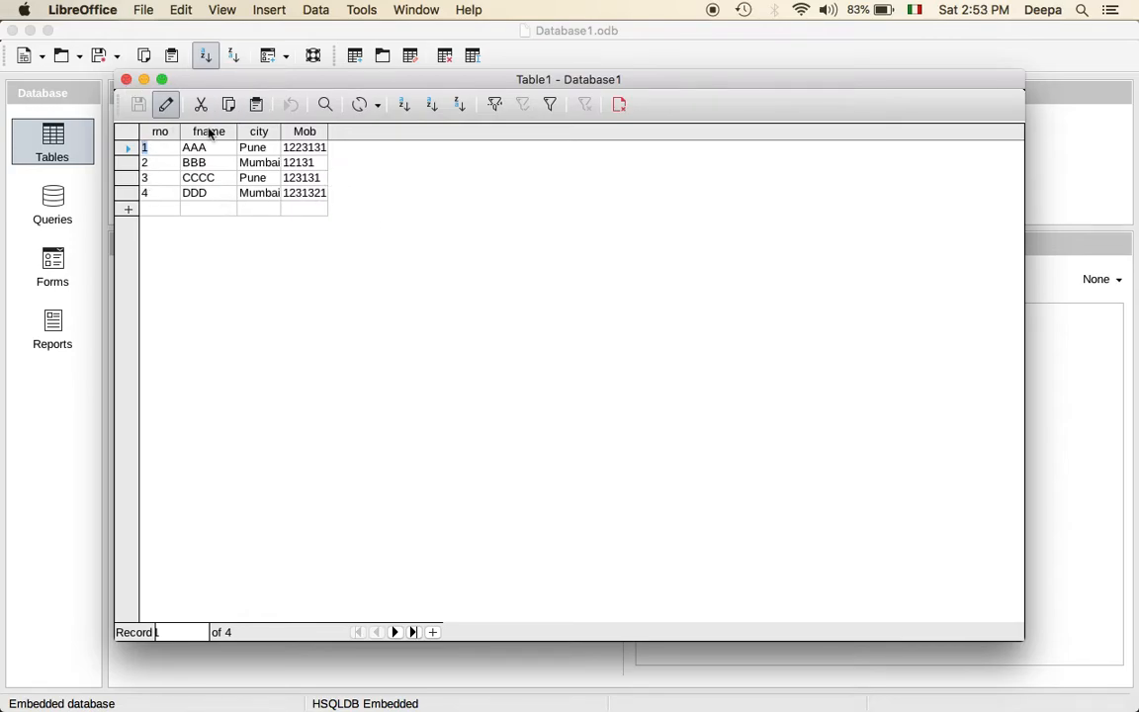
{"action": "left_click", "coordinate": [170, 209]}
{"action": "type", "text": "5"}
{"action": "key", "text": "Tab"}
{"action": "type", "text": "EEE"}
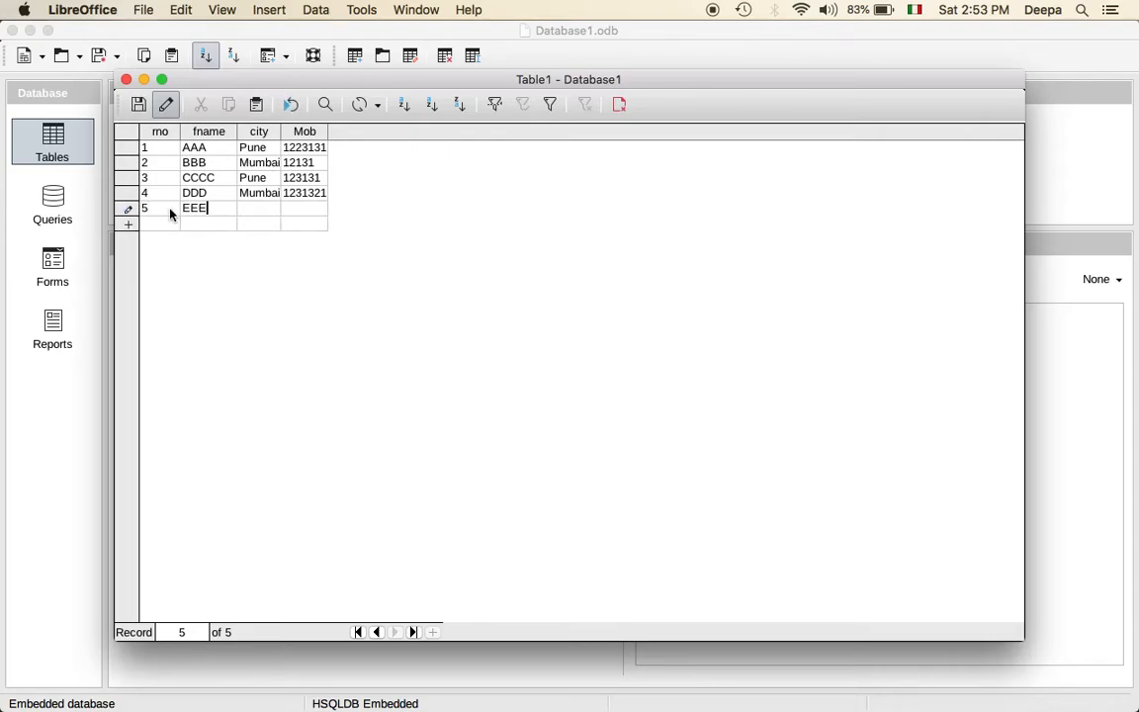
{"action": "key", "text": "Tab"}
{"action": "type", "text": "Pune"}
{"action": "key", "text": "Tab"}
{"action": "type", "text": "231221"}
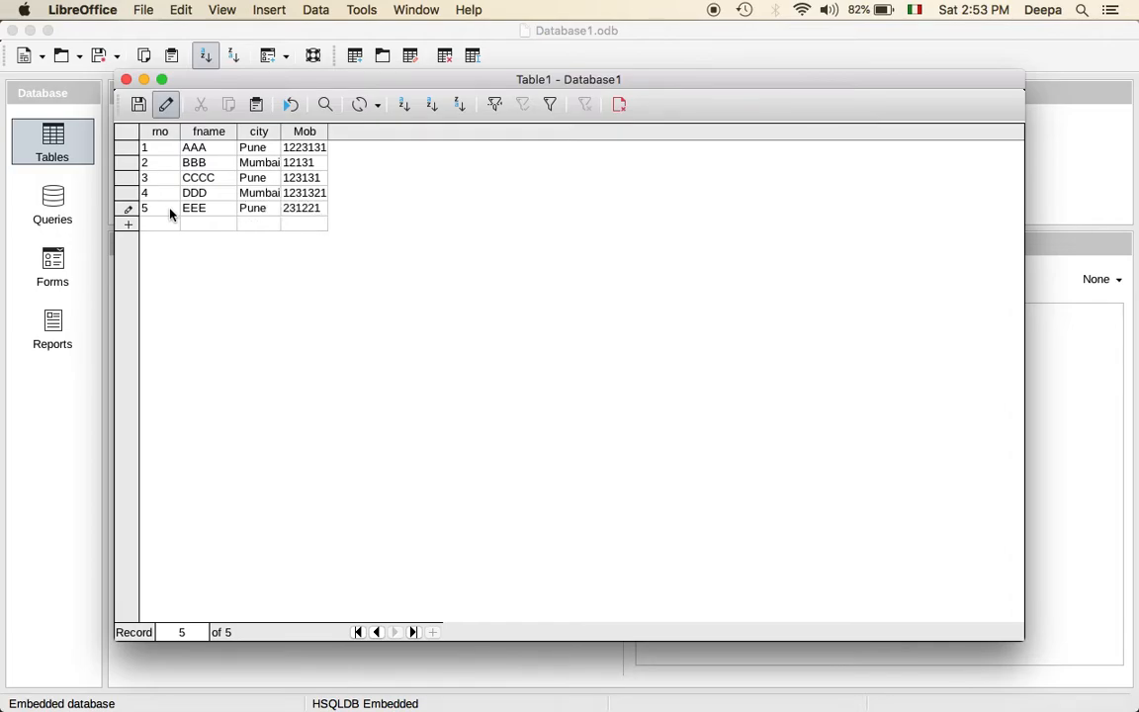
{"action": "left_click", "coordinate": [139, 103]}
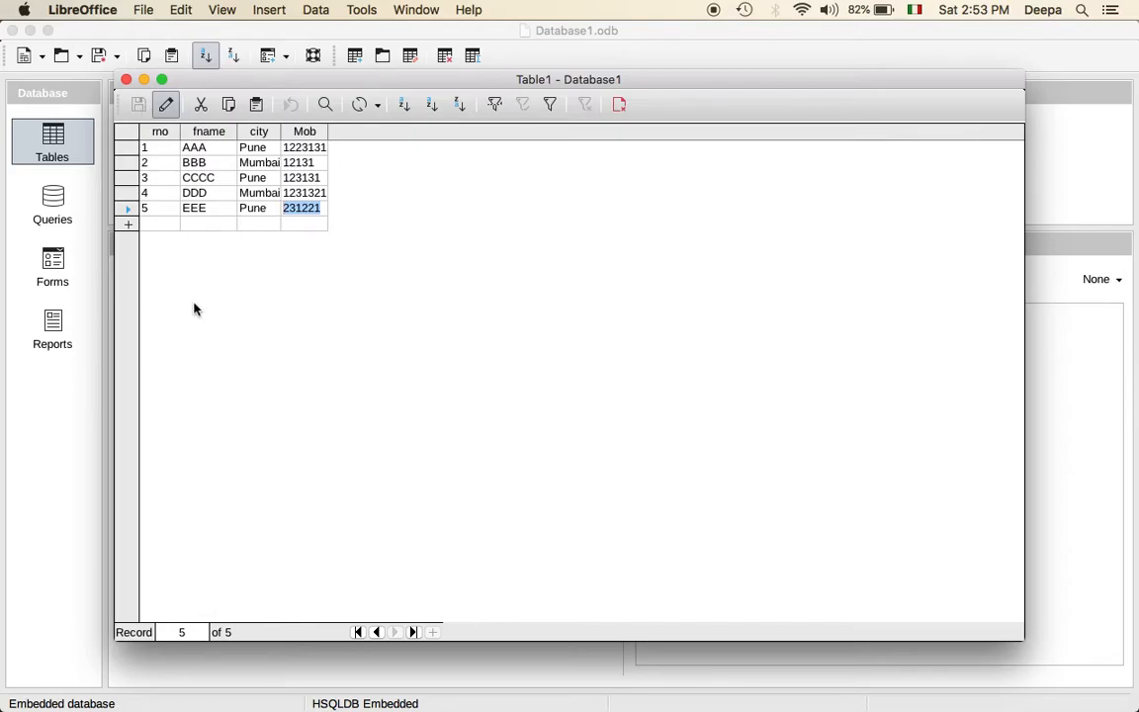
Step: Delete the fifth record, EEE, from Table1 and confirm the deletion
{"action": "right_click", "coordinate": [128, 214]}
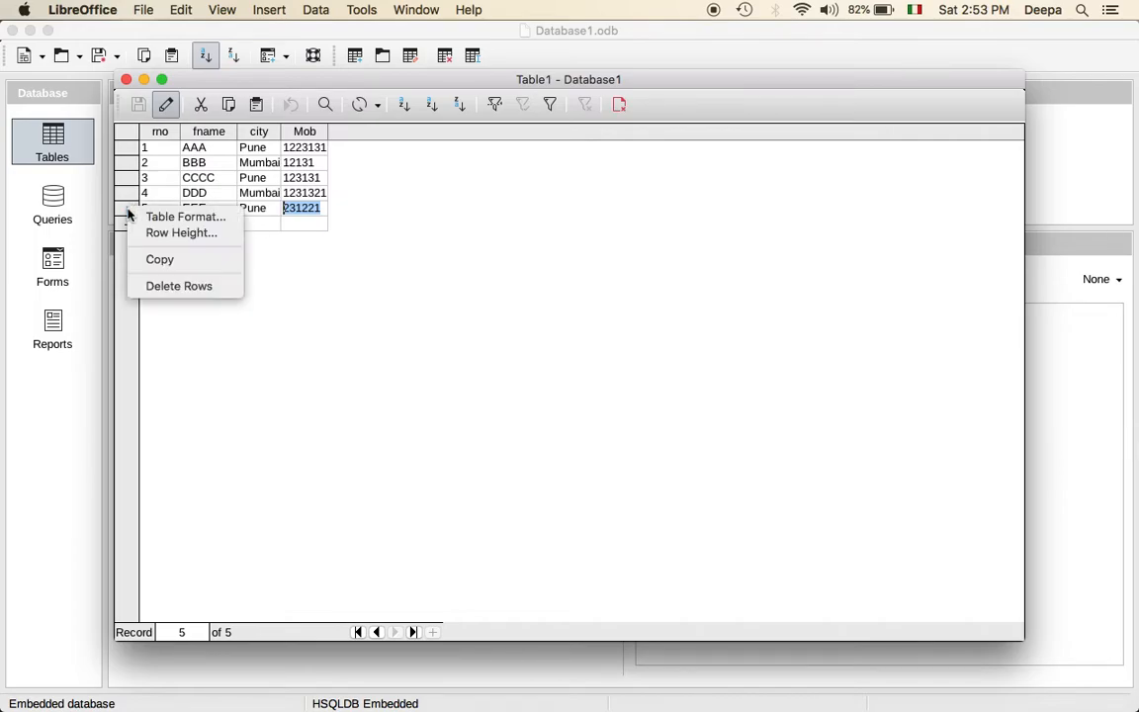
{"action": "left_click", "coordinate": [154, 289]}
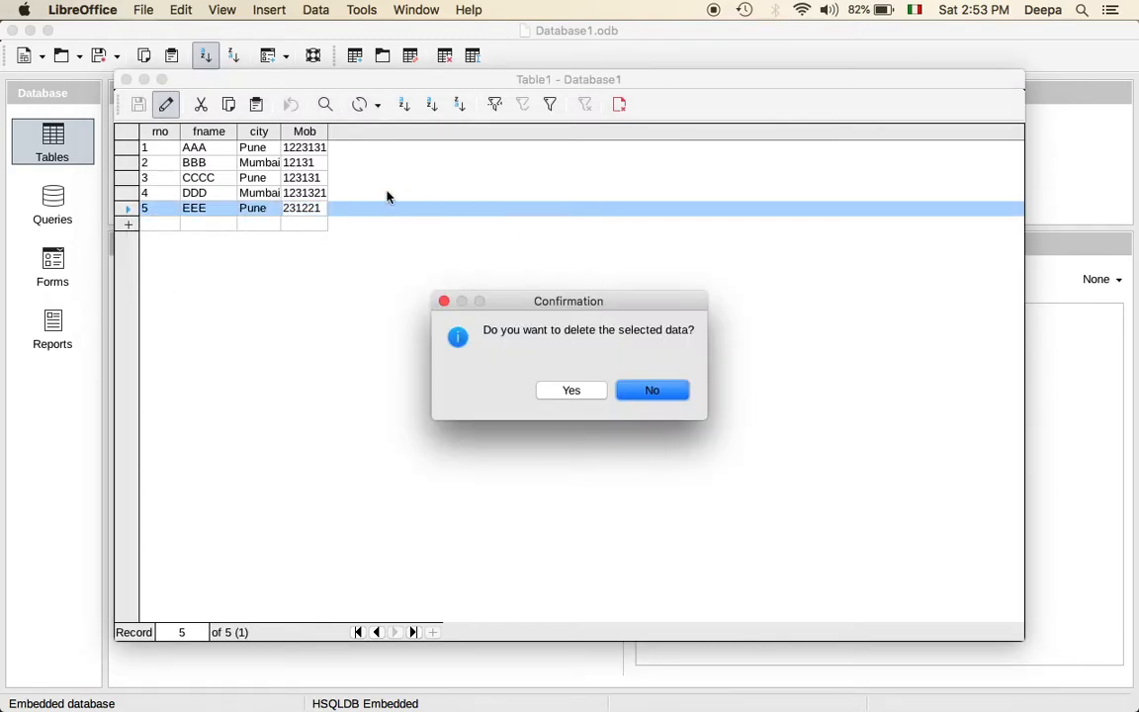
{"action": "left_click", "coordinate": [571, 391]}
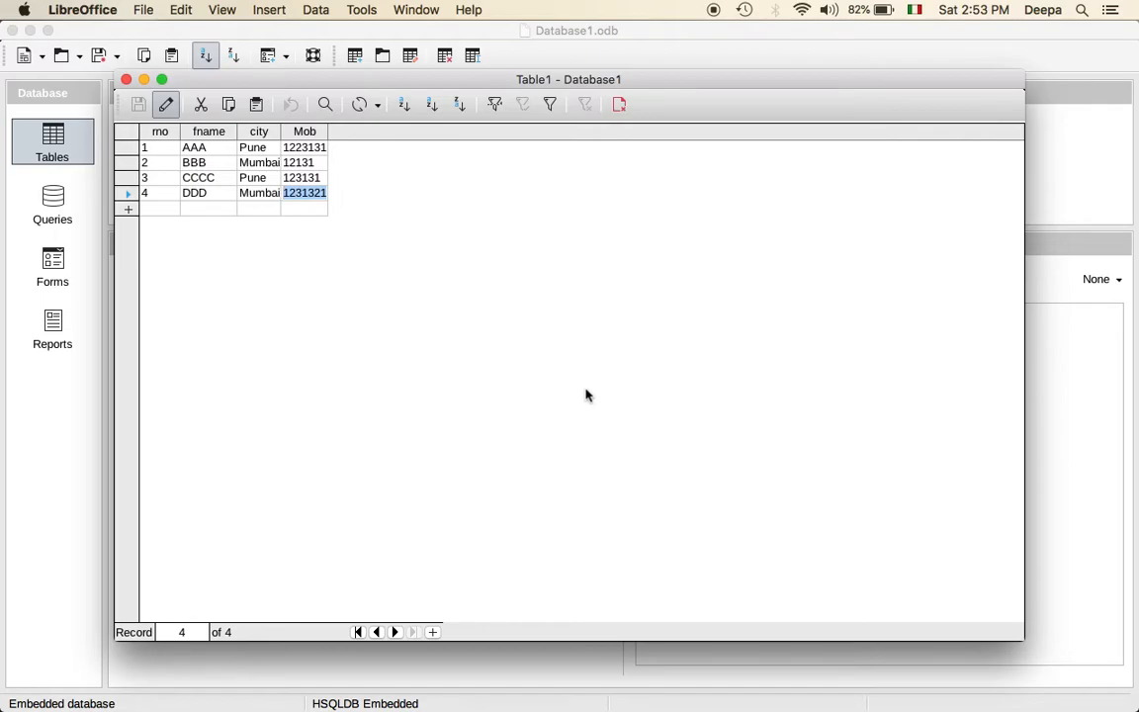
{"action": "right_click", "coordinate": [125, 196]}
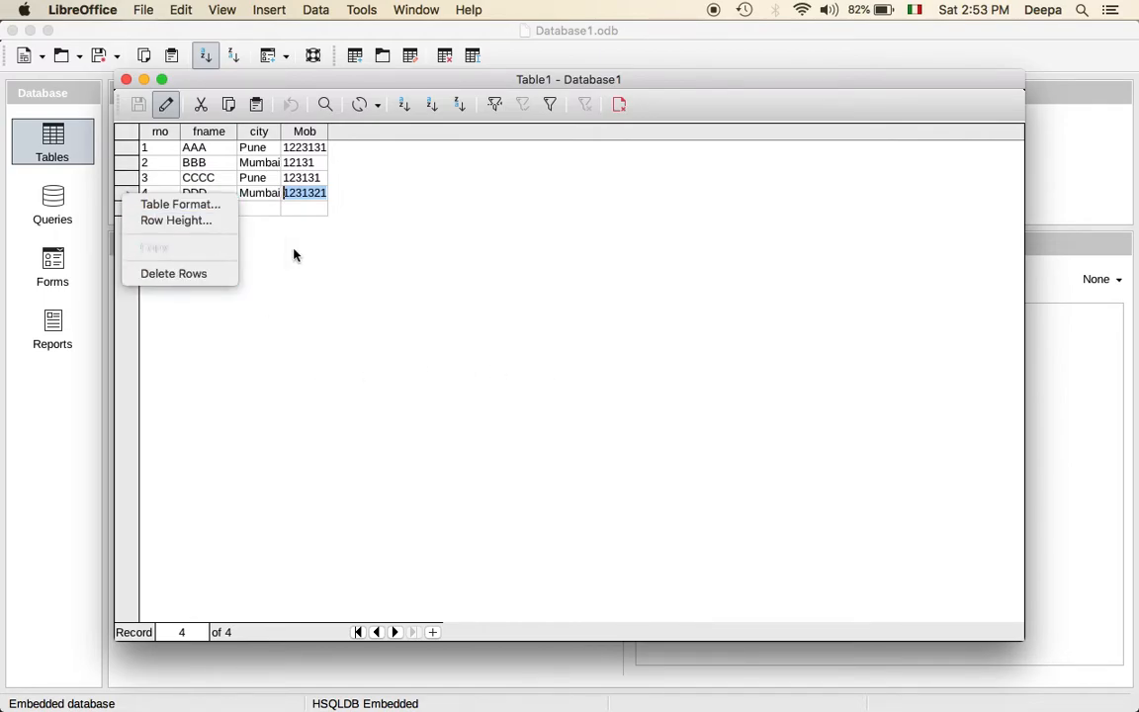
{"action": "left_click", "coordinate": [427, 380]}
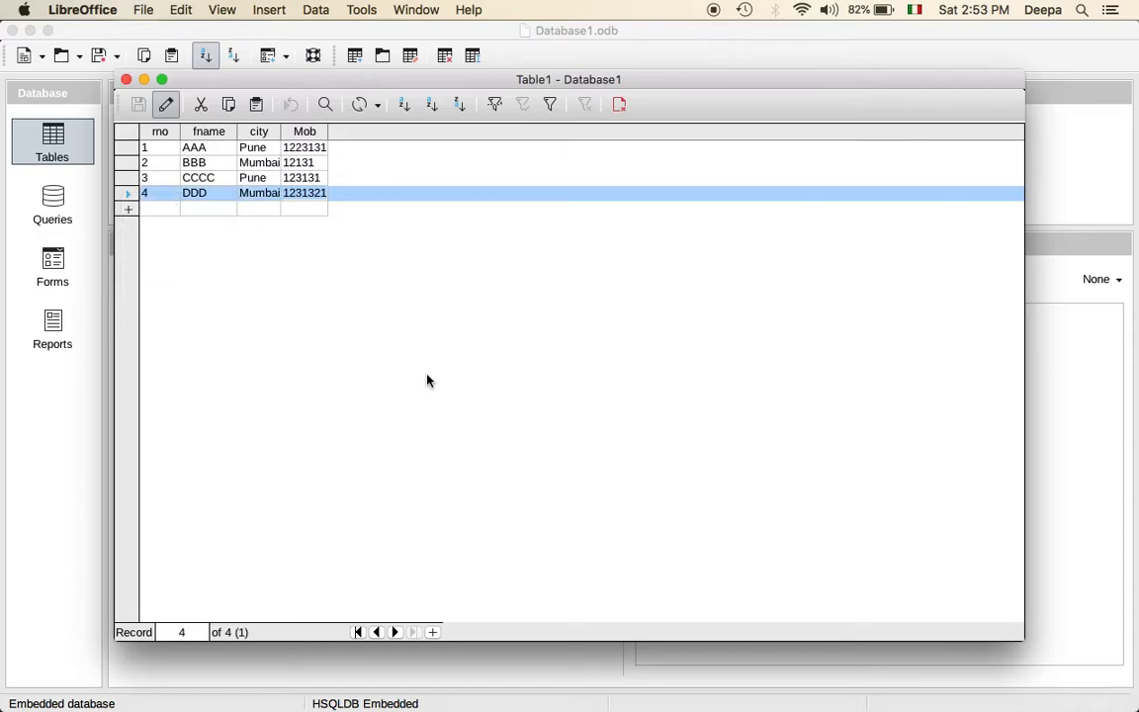
Step: Close and reopen Table1's data view to review the stored records, and close it again
{"action": "left_click", "coordinate": [126, 80]}
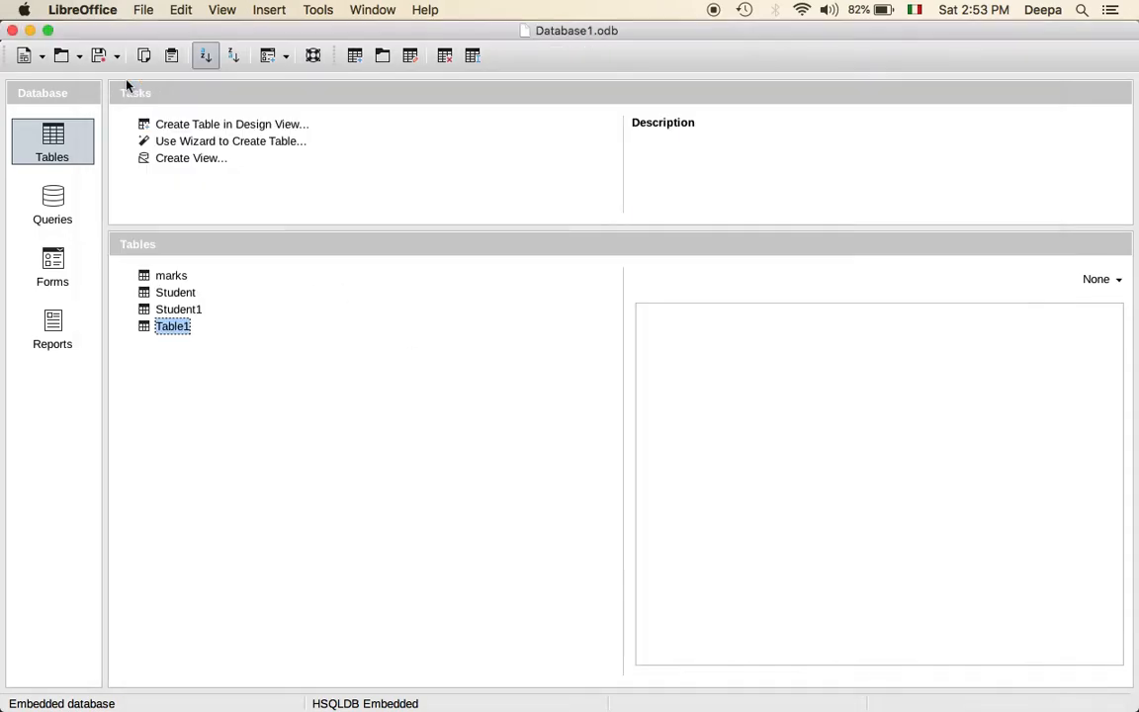
{"action": "double_click", "coordinate": [170, 334]}
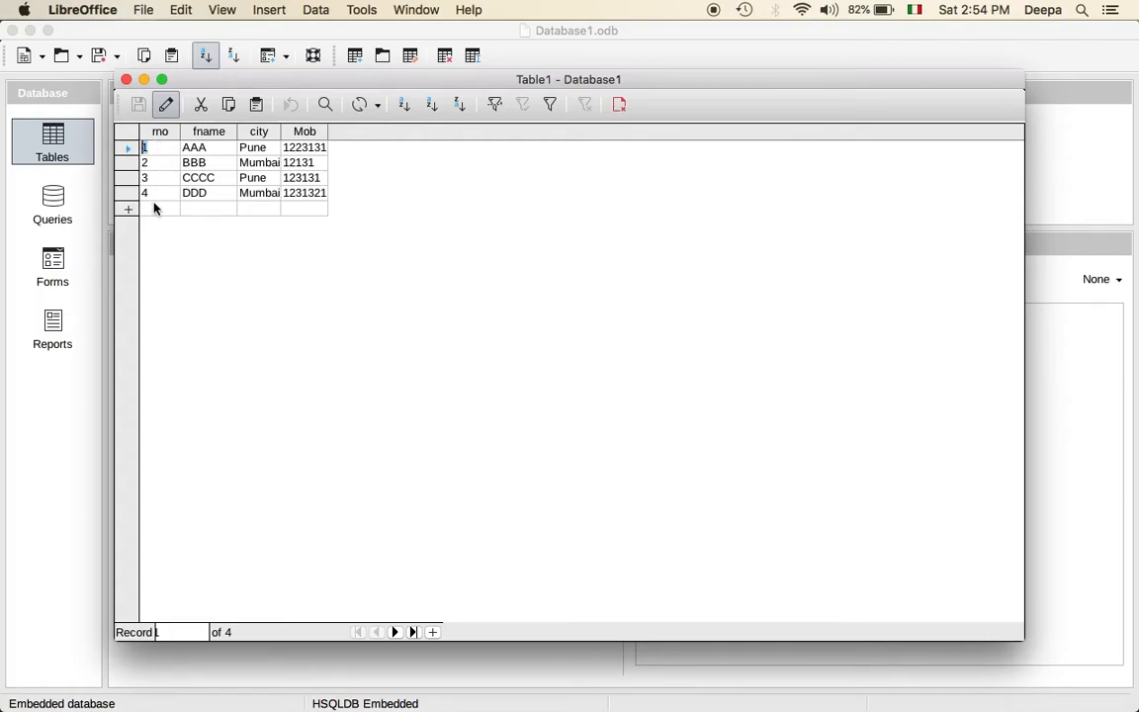
{"action": "left_click", "coordinate": [127, 80]}
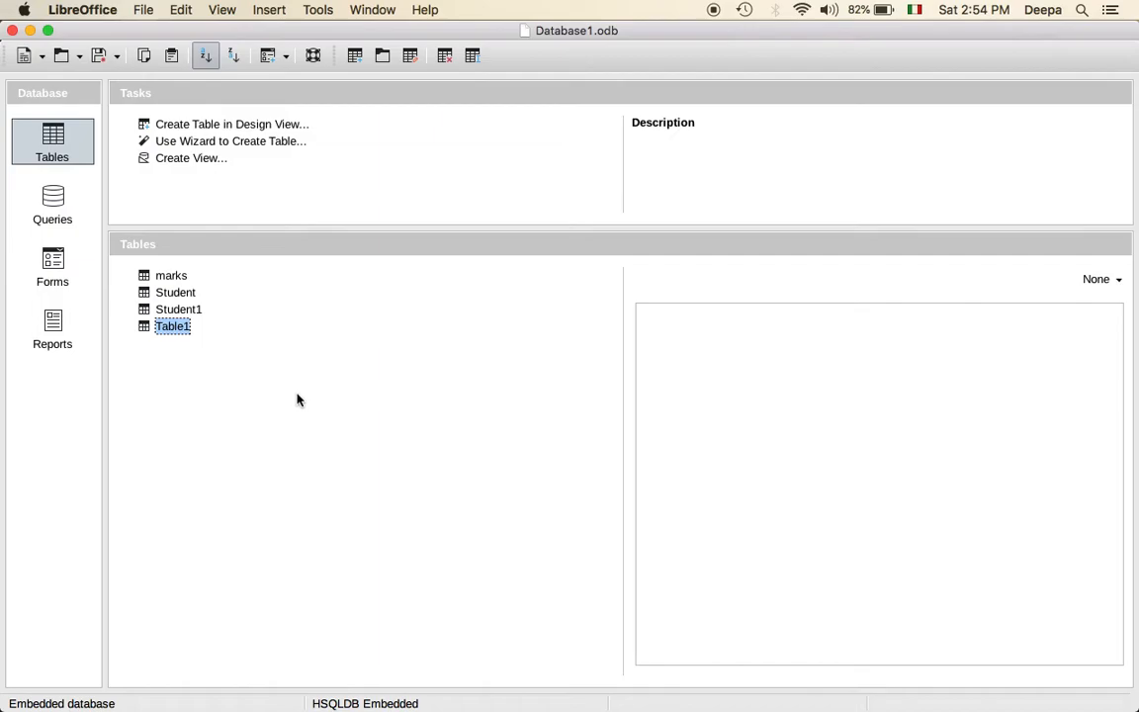
Step: Start creating a query with the Query Wizard, using Table1 as the source table
{"action": "left_click", "coordinate": [55, 210]}
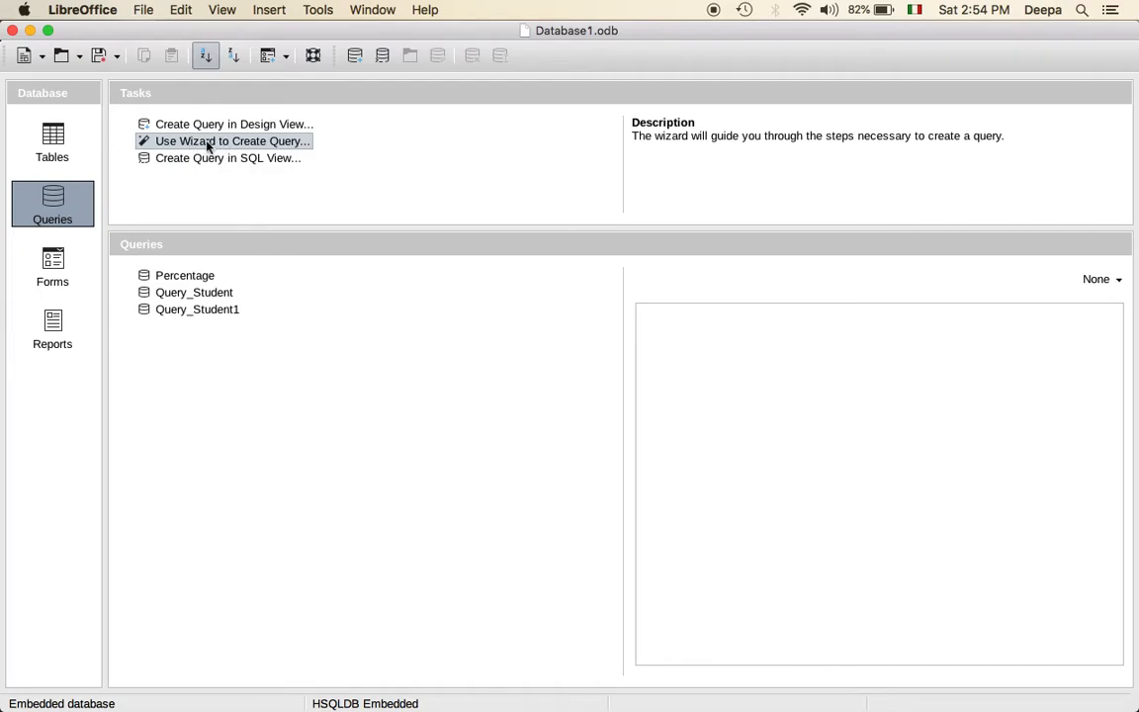
{"action": "left_click", "coordinate": [264, 147]}
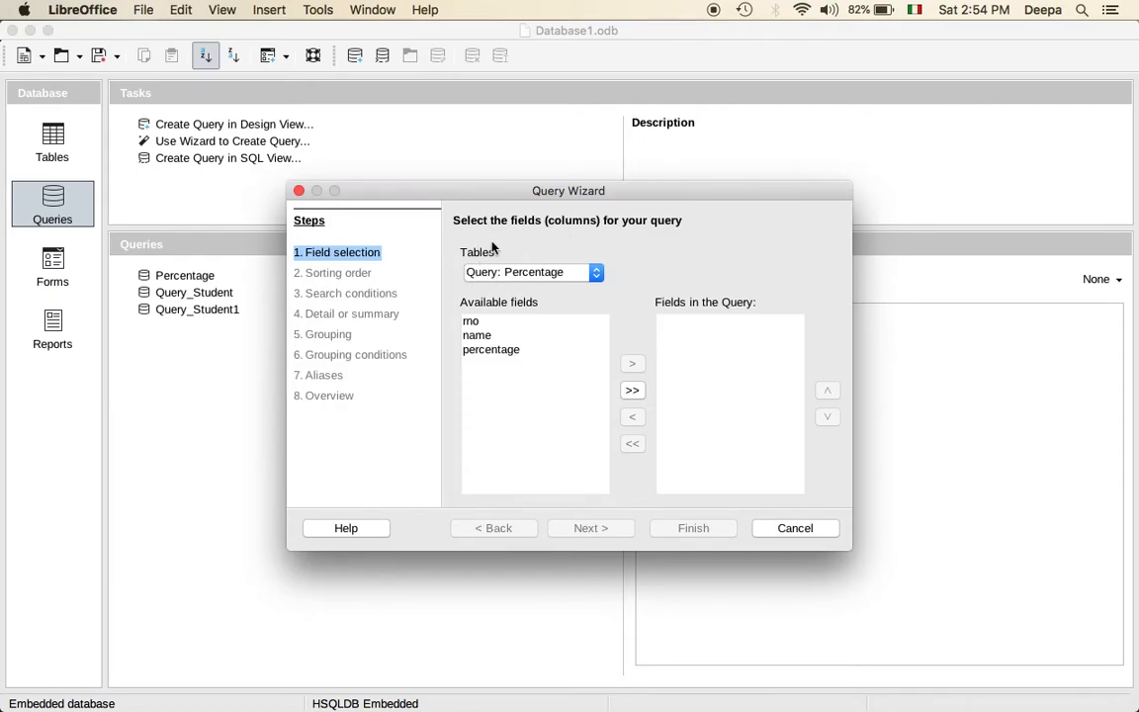
{"action": "left_click", "coordinate": [596, 274]}
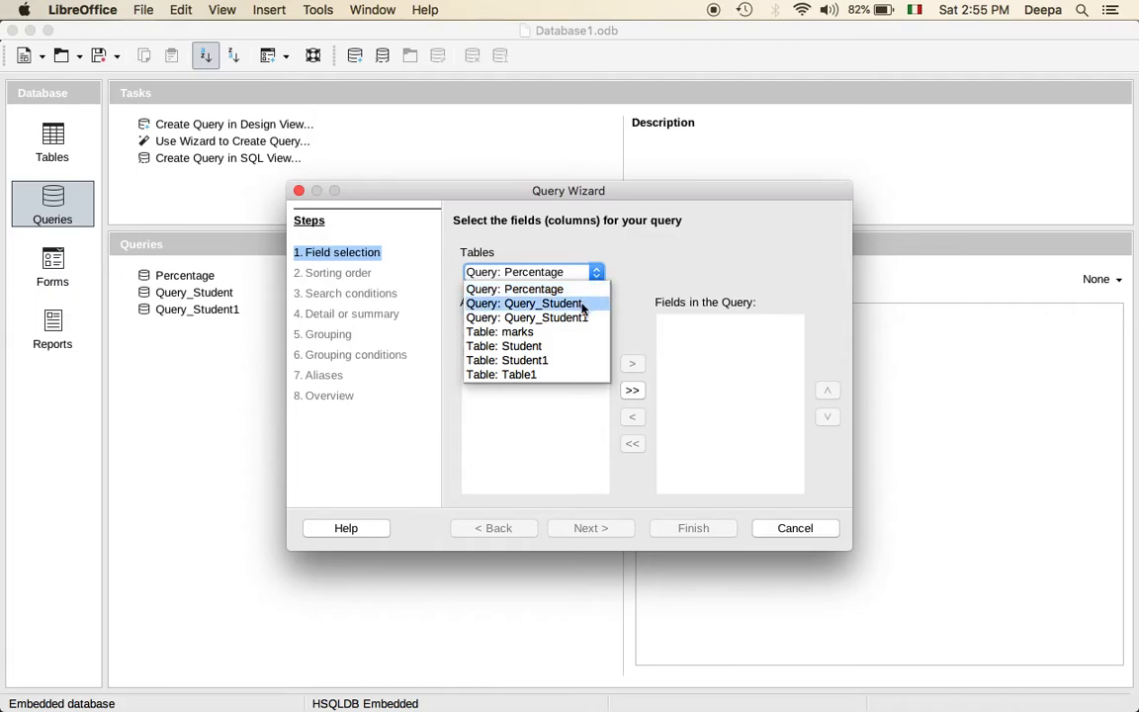
{"action": "left_click", "coordinate": [526, 375]}
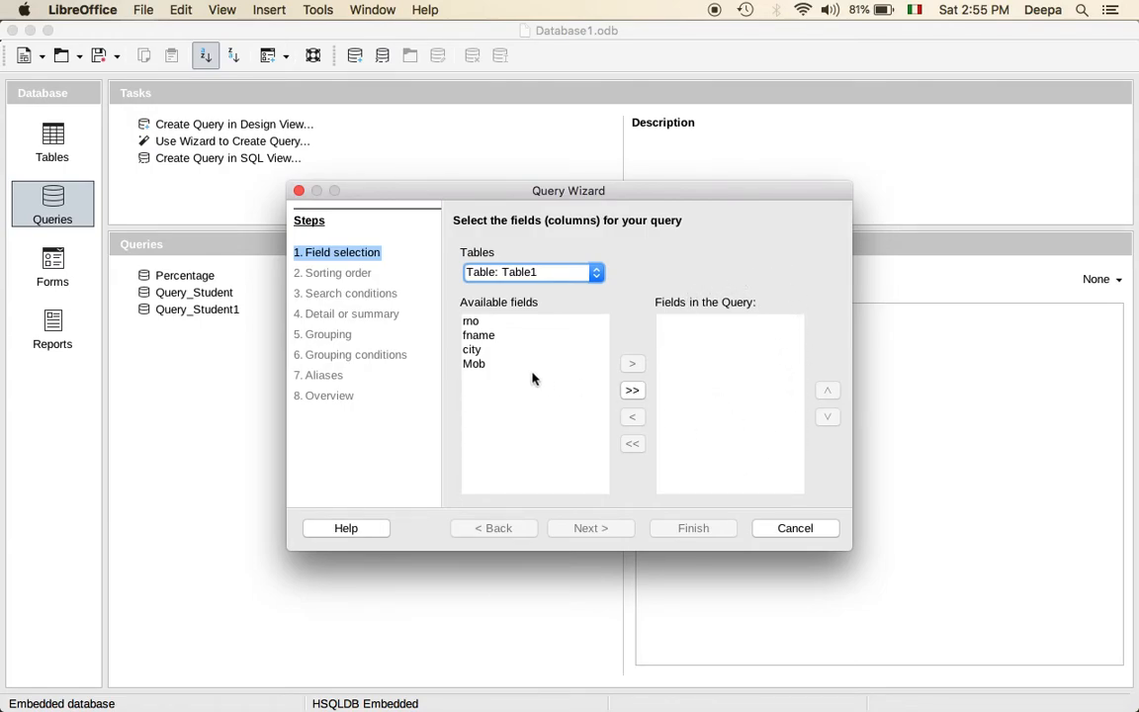
{"action": "left_click", "coordinate": [521, 337]}
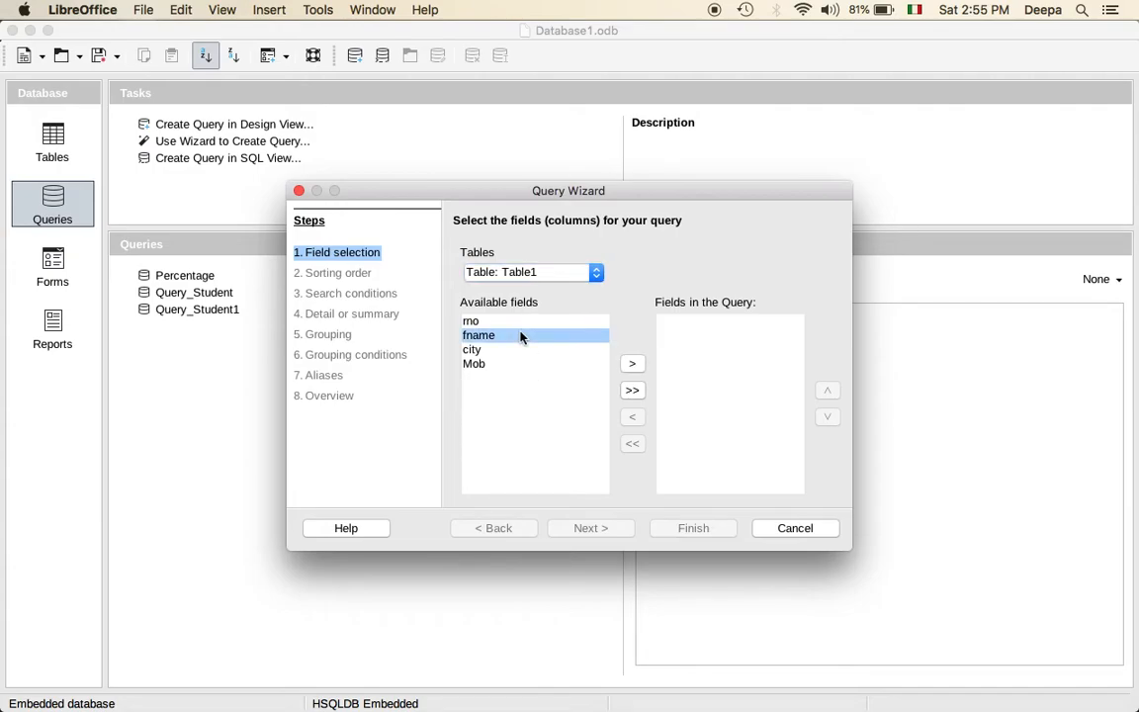
{"action": "left_click", "coordinate": [633, 364]}
{"action": "left_click", "coordinate": [632, 366]}
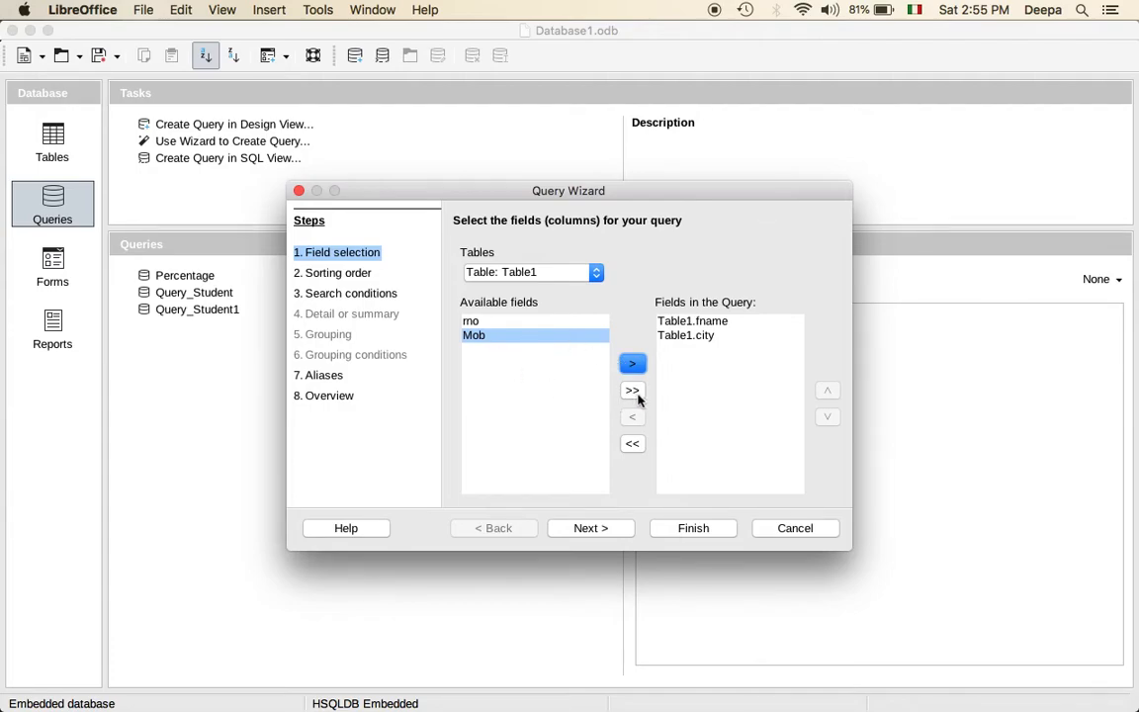
{"action": "left_click", "coordinate": [632, 393]}
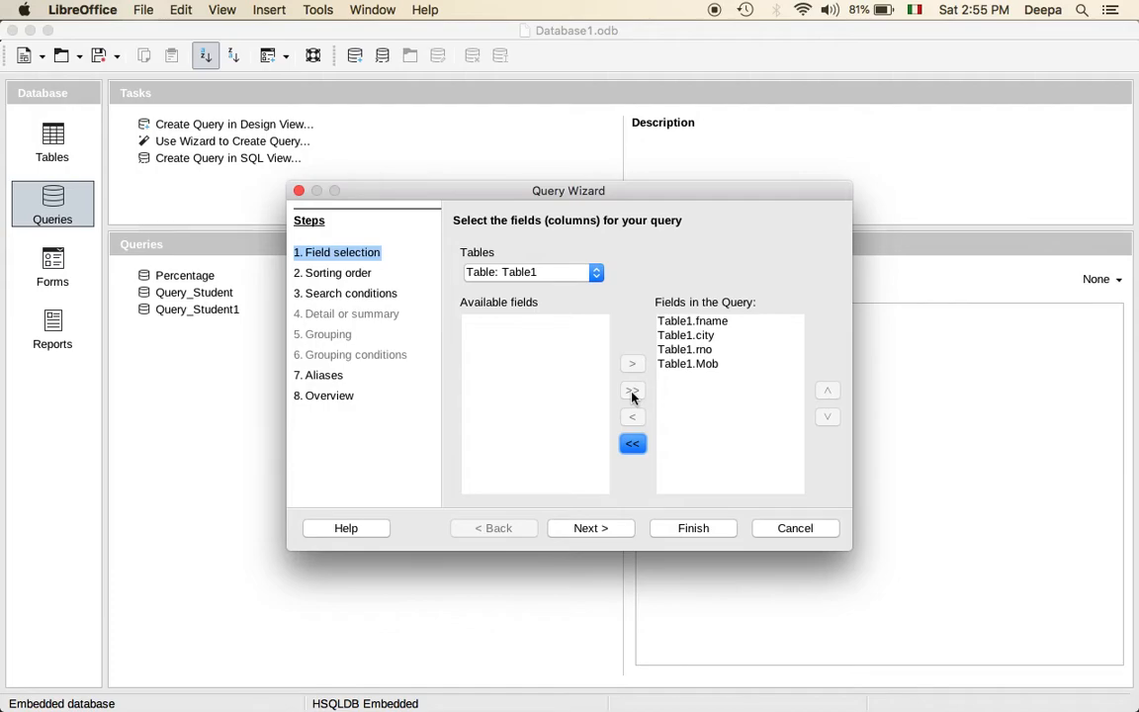
{"action": "left_click", "coordinate": [638, 448]}
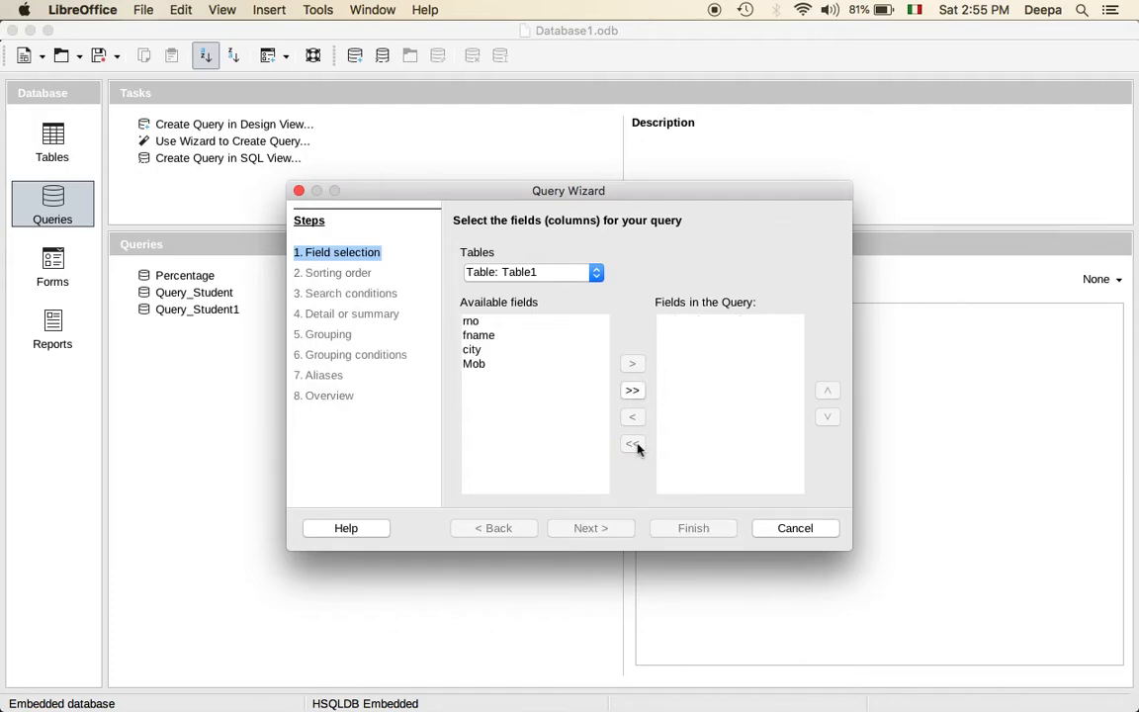
Step: Include all Table1 fields in the query and sort it by Table1.rno in ascending order
{"action": "left_click", "coordinate": [637, 393]}
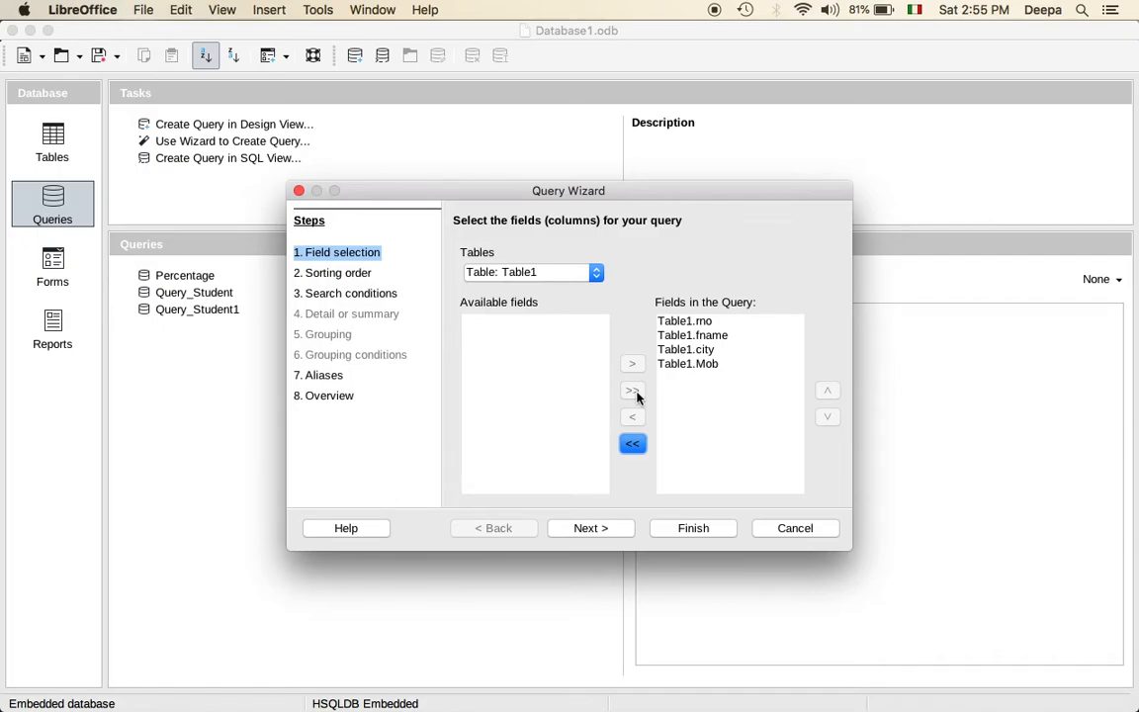
{"action": "left_click", "coordinate": [590, 529]}
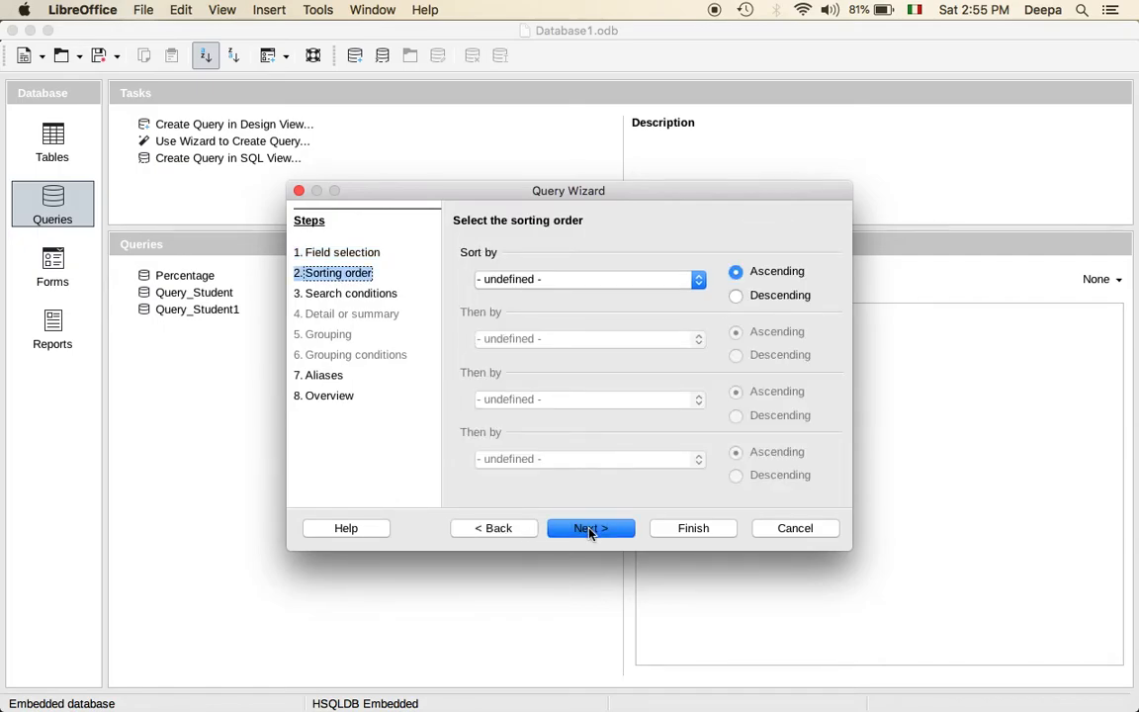
{"action": "left_click", "coordinate": [698, 281]}
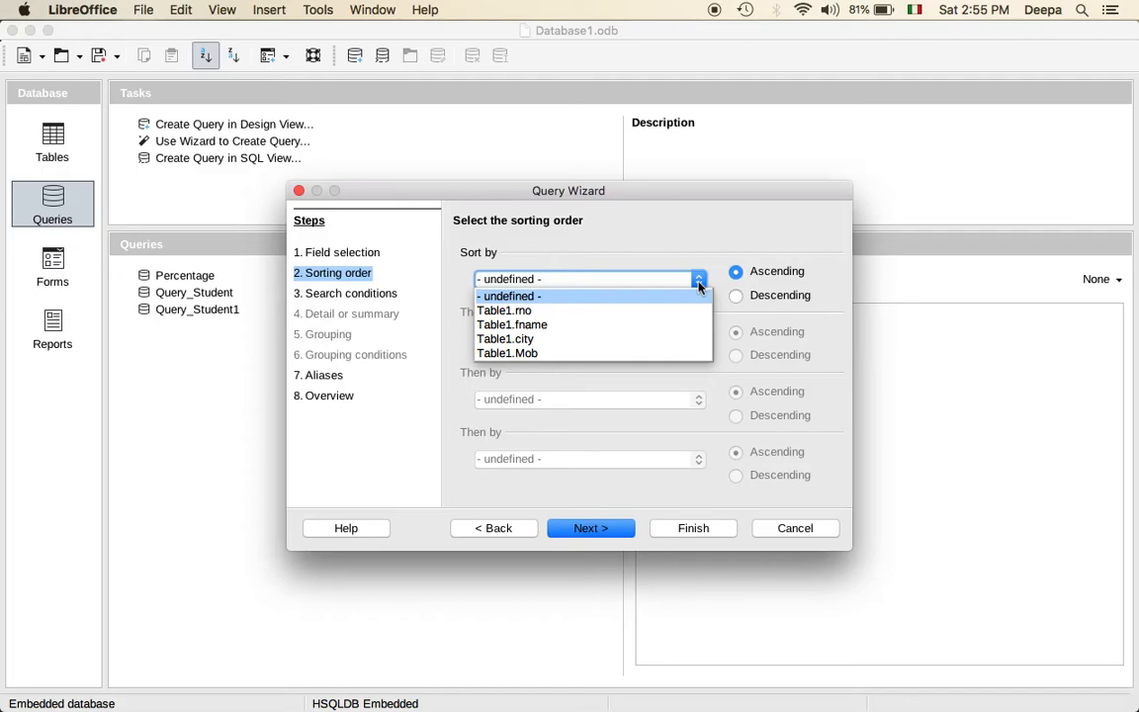
{"action": "left_click", "coordinate": [691, 310]}
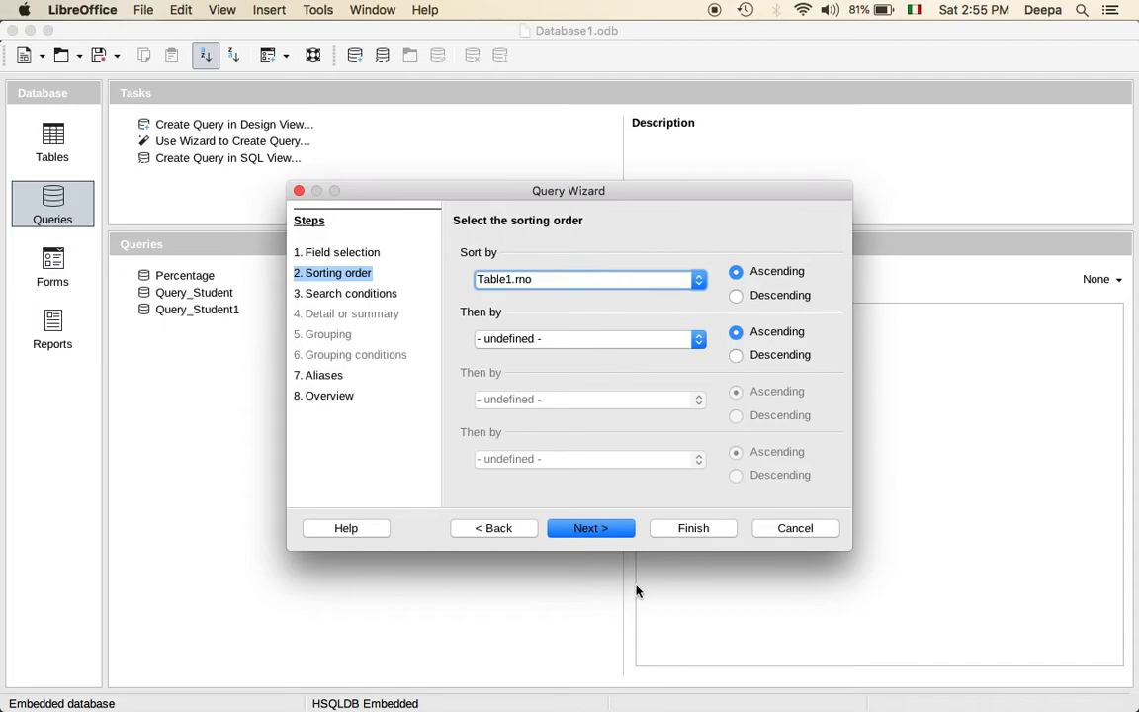
{"action": "left_click", "coordinate": [624, 534]}
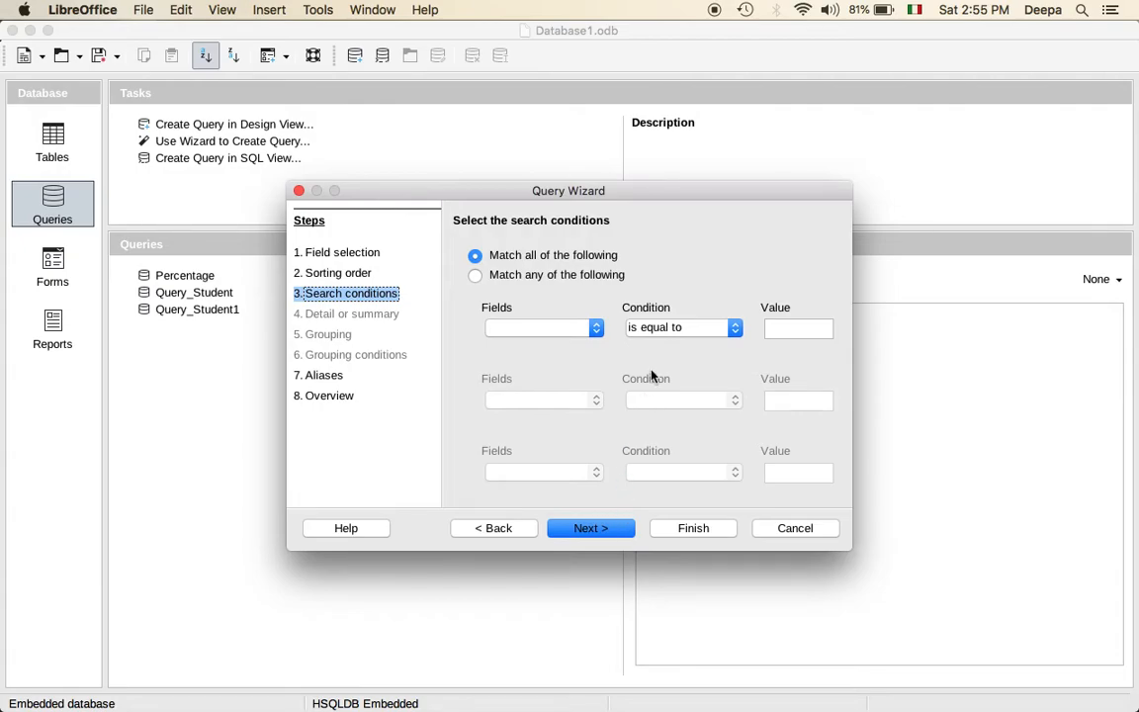
Step: Set the query's search condition to Table1.city is equal to Mumbai and proceed to the aliases
{"action": "left_click", "coordinate": [596, 329]}
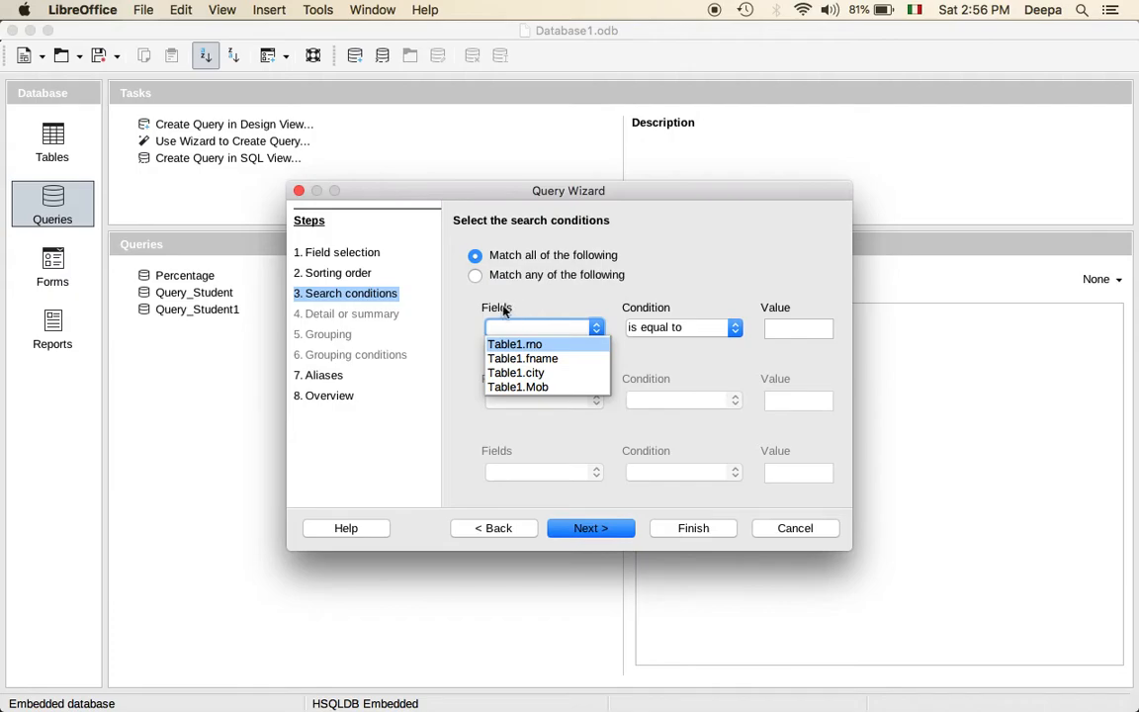
{"action": "left_click", "coordinate": [519, 374]}
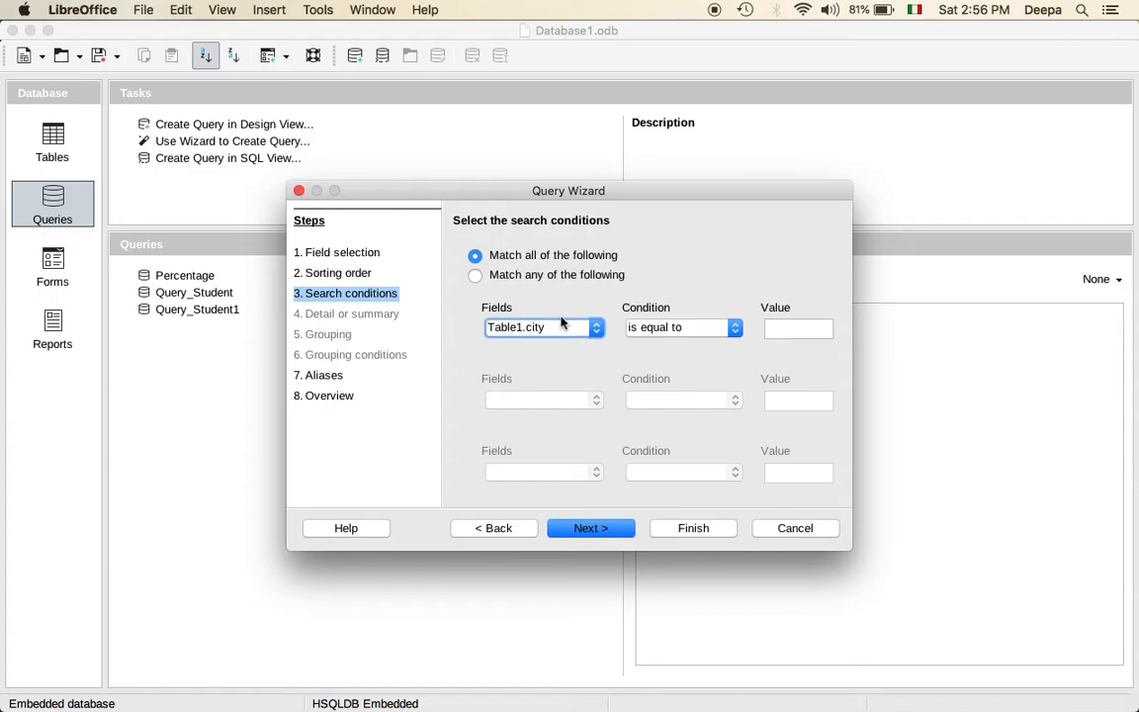
{"action": "left_click", "coordinate": [808, 328]}
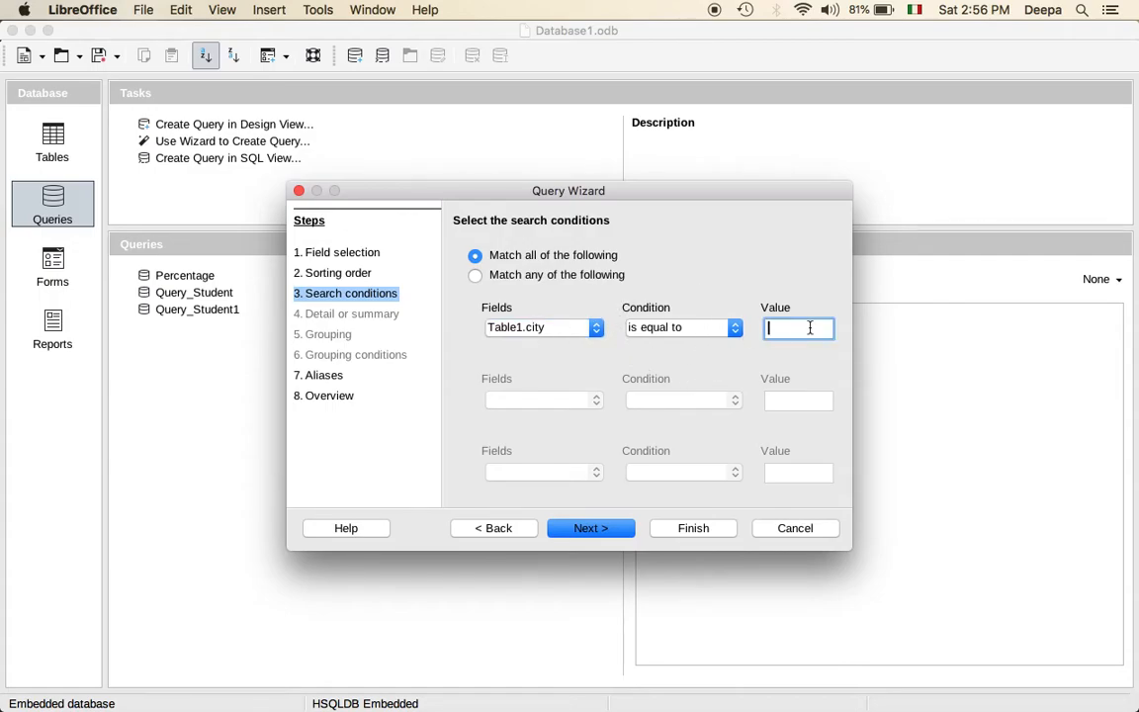
{"action": "type", "text": "Mumbai"}
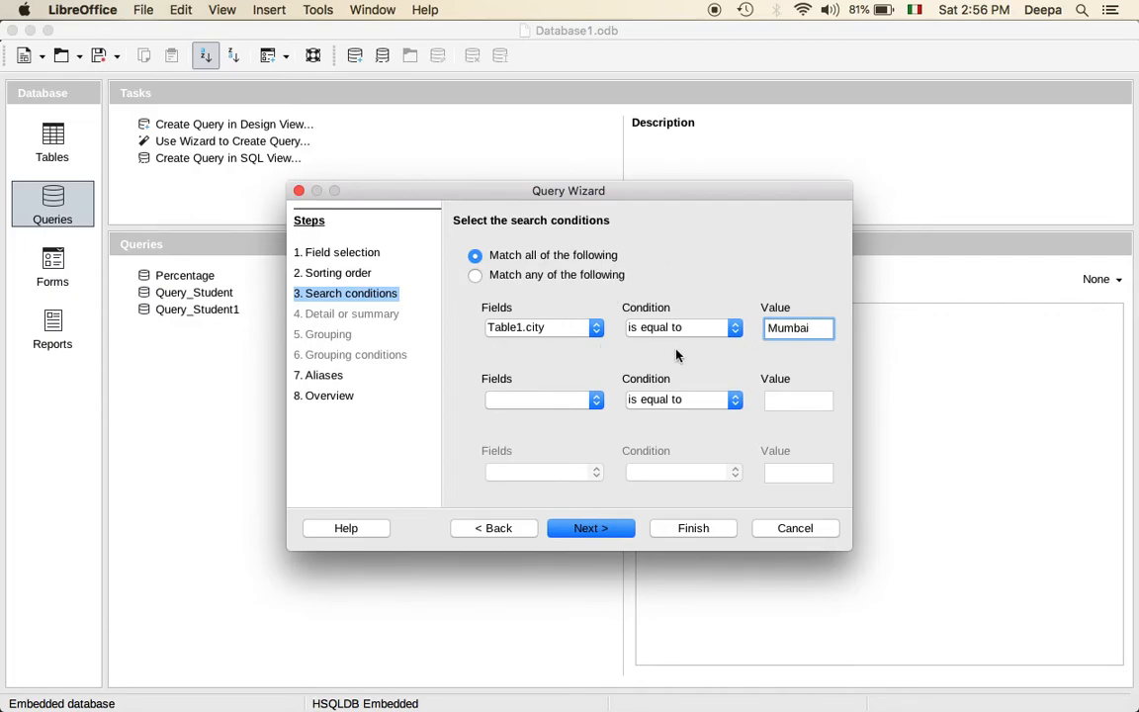
{"action": "left_click", "coordinate": [613, 536]}
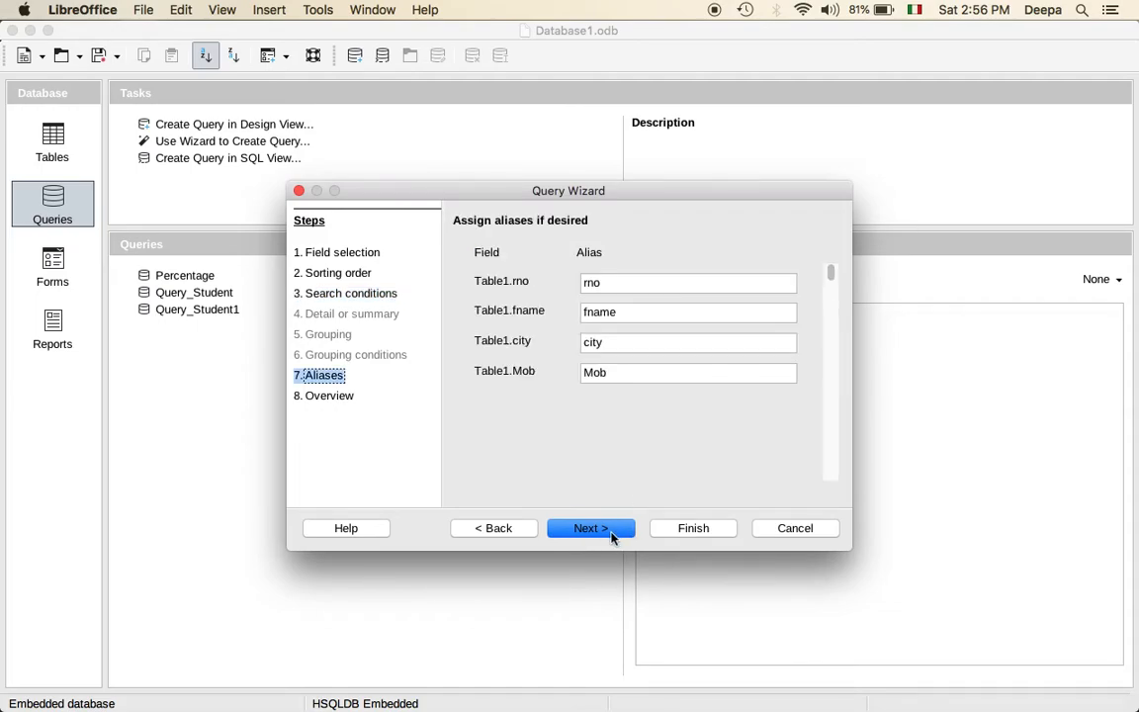
Step: Set the alias of Table1.rno to Roll Number and proceed to the query overview
{"action": "left_click", "coordinate": [630, 285]}
{"action": "key", "text": "BackSpace"}
{"action": "key", "text": "BackSpace"}
{"action": "key", "text": "BackSpace"}
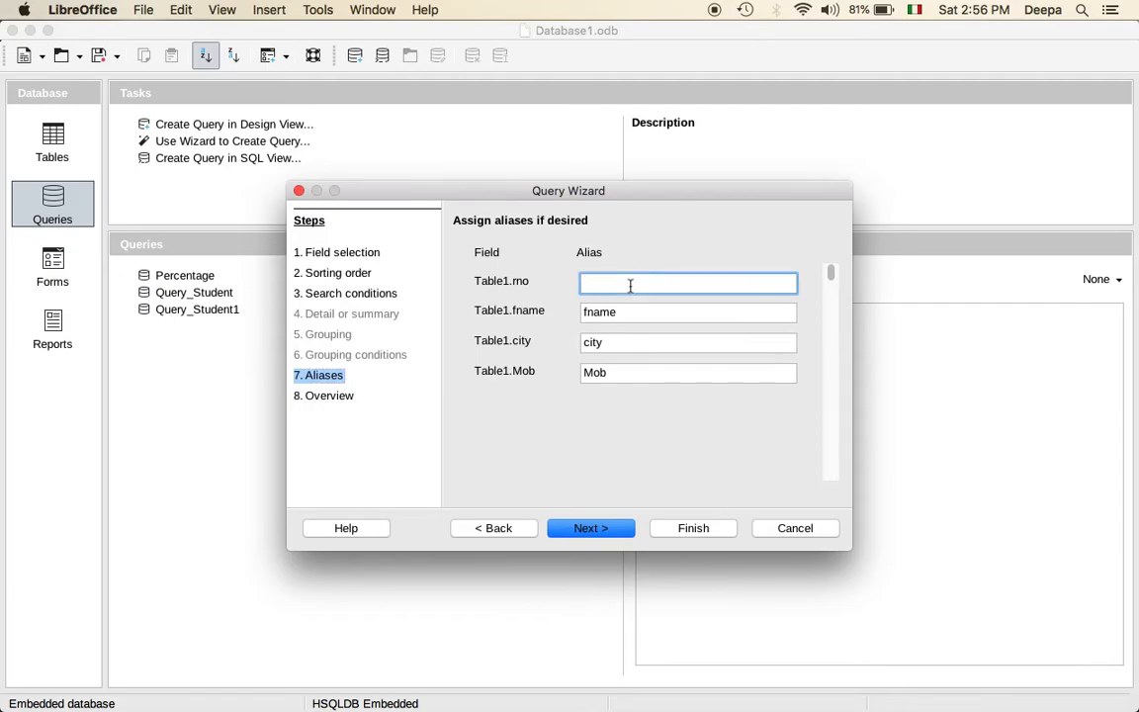
{"action": "type", "text": "Roll Number"}
{"action": "left_click", "coordinate": [606, 530]}
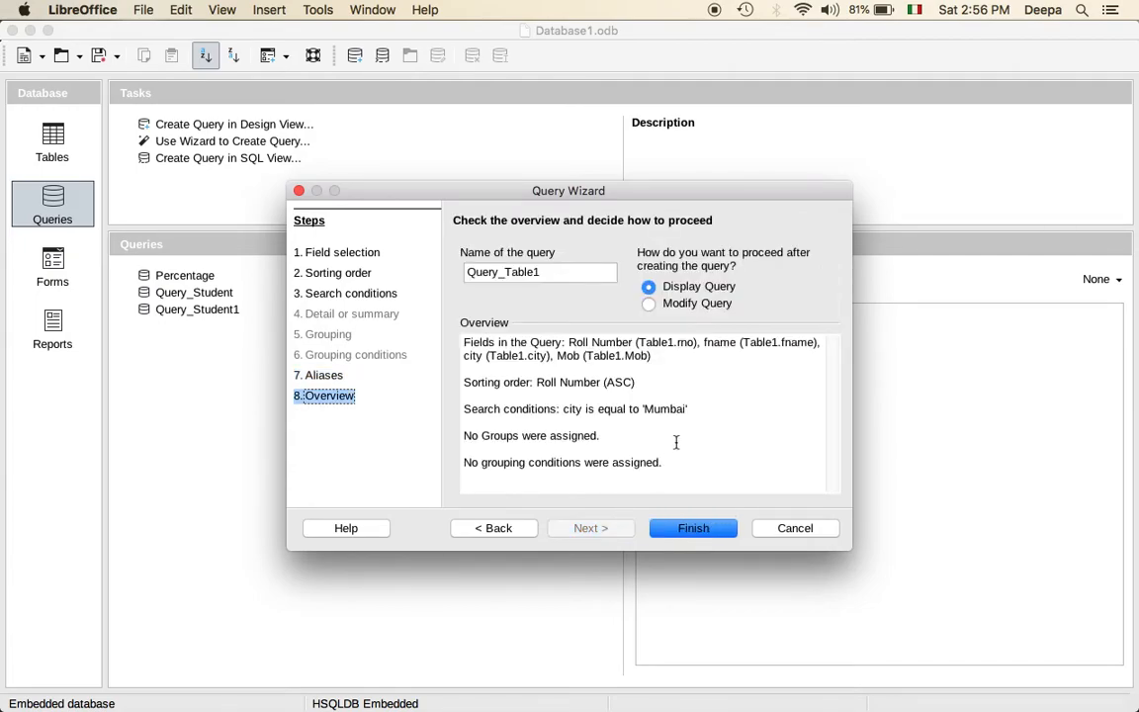
Step: Finish the wizard to display the query, fit its city and Mob columns to their contents, and close the result
{"action": "left_click", "coordinate": [694, 529]}
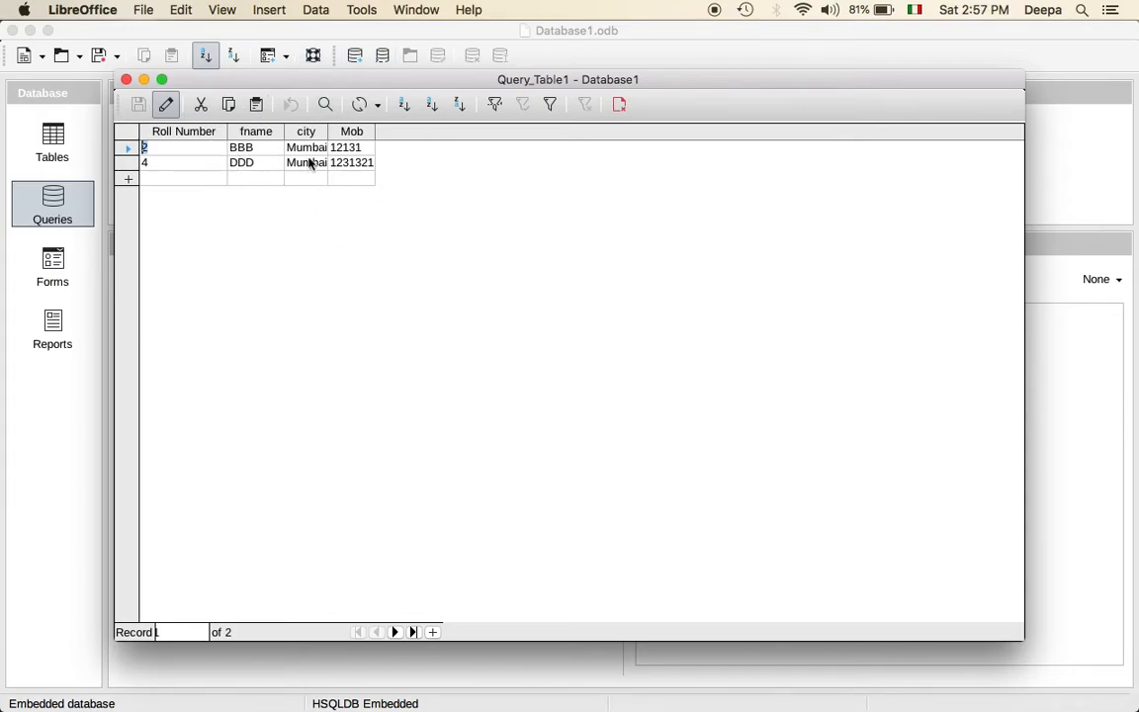
{"action": "double_click", "coordinate": [328, 130]}
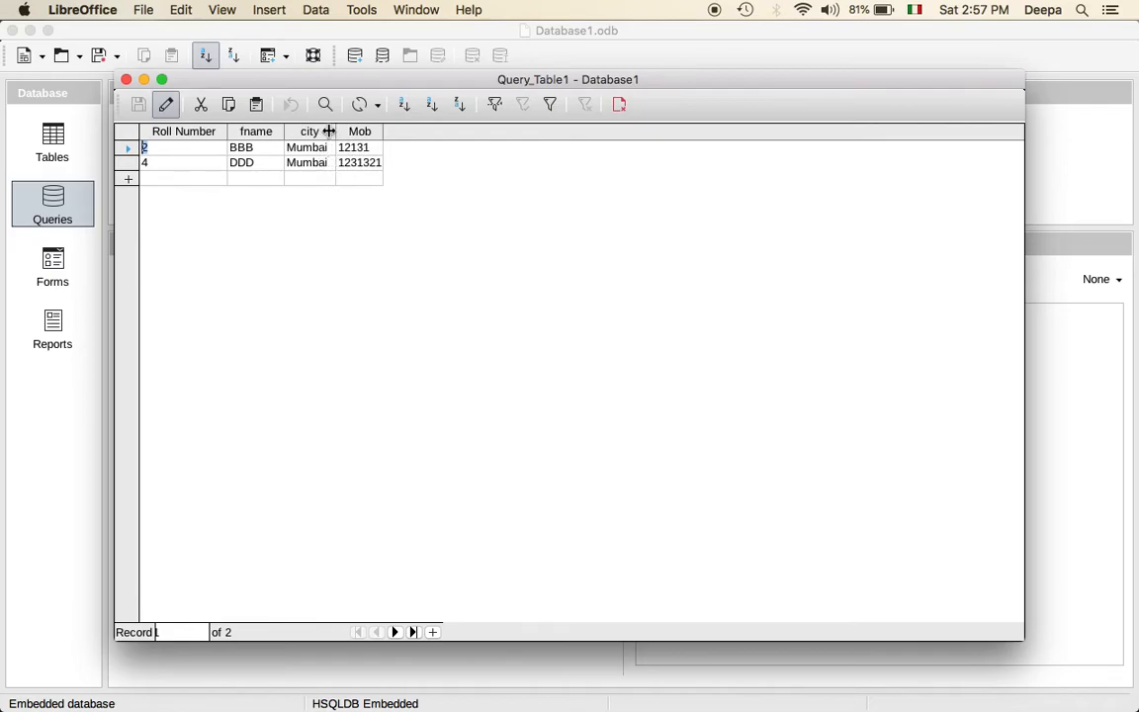
{"action": "double_click", "coordinate": [383, 131]}
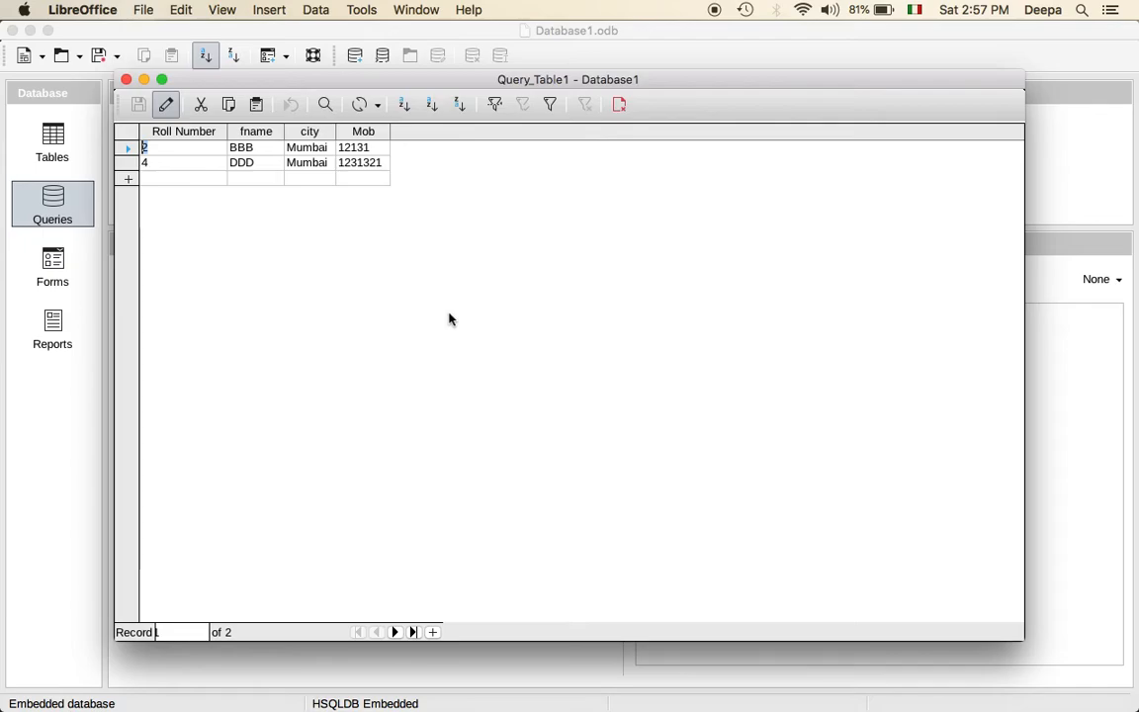
{"action": "left_click", "coordinate": [126, 79]}
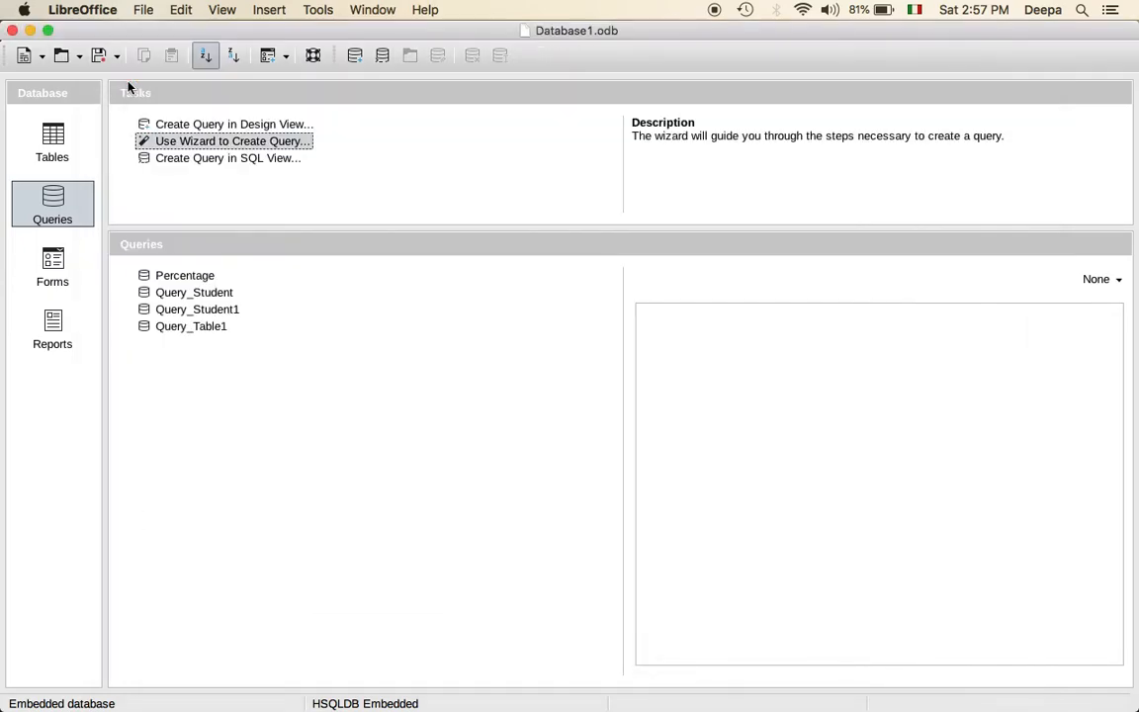
Step: Create a query in Design View with the marks table and enlarge its field list to show all fields
{"action": "left_click", "coordinate": [79, 204]}
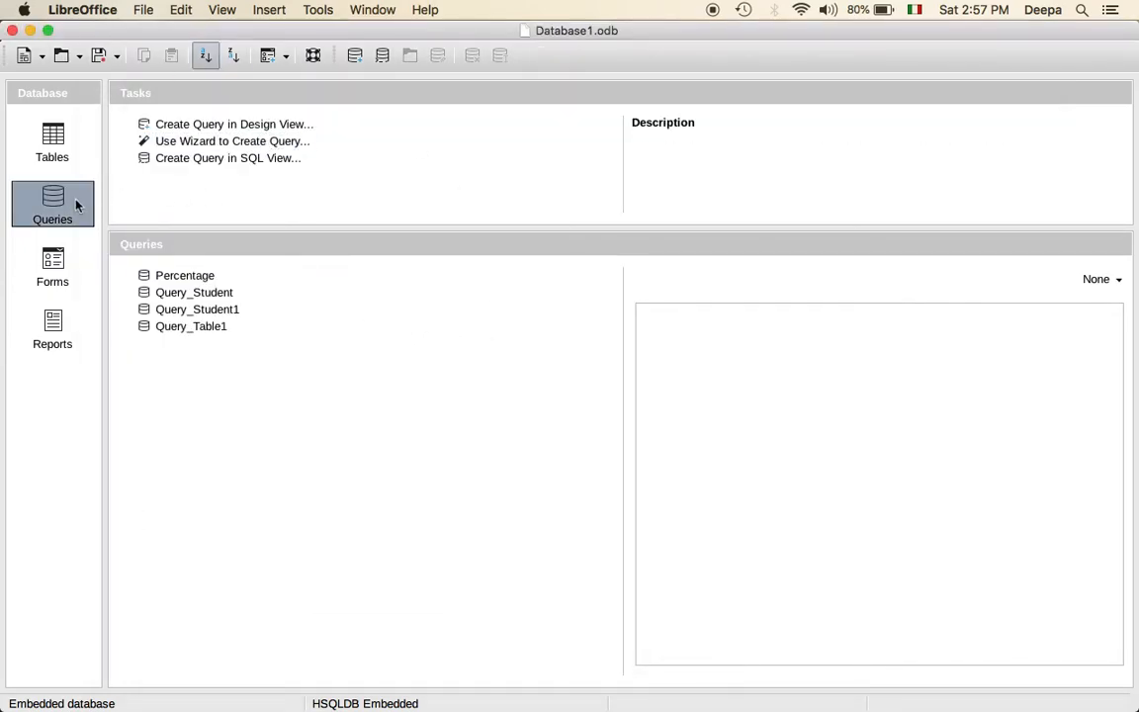
{"action": "left_click", "coordinate": [235, 126]}
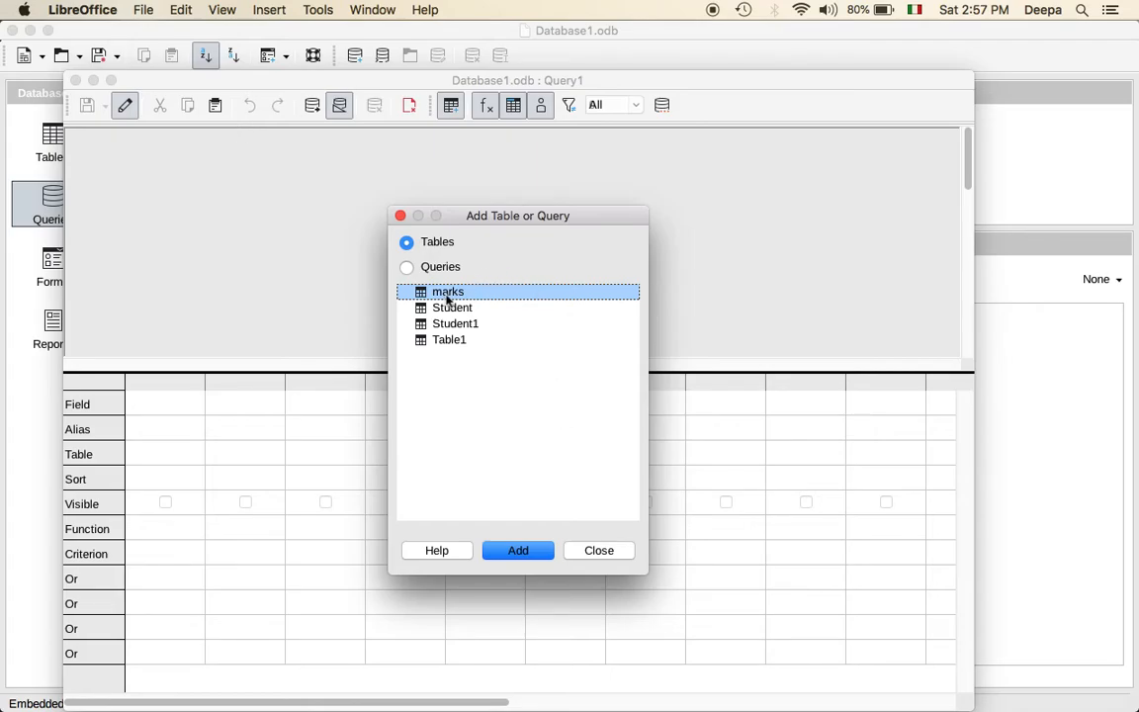
{"action": "left_click", "coordinate": [530, 555]}
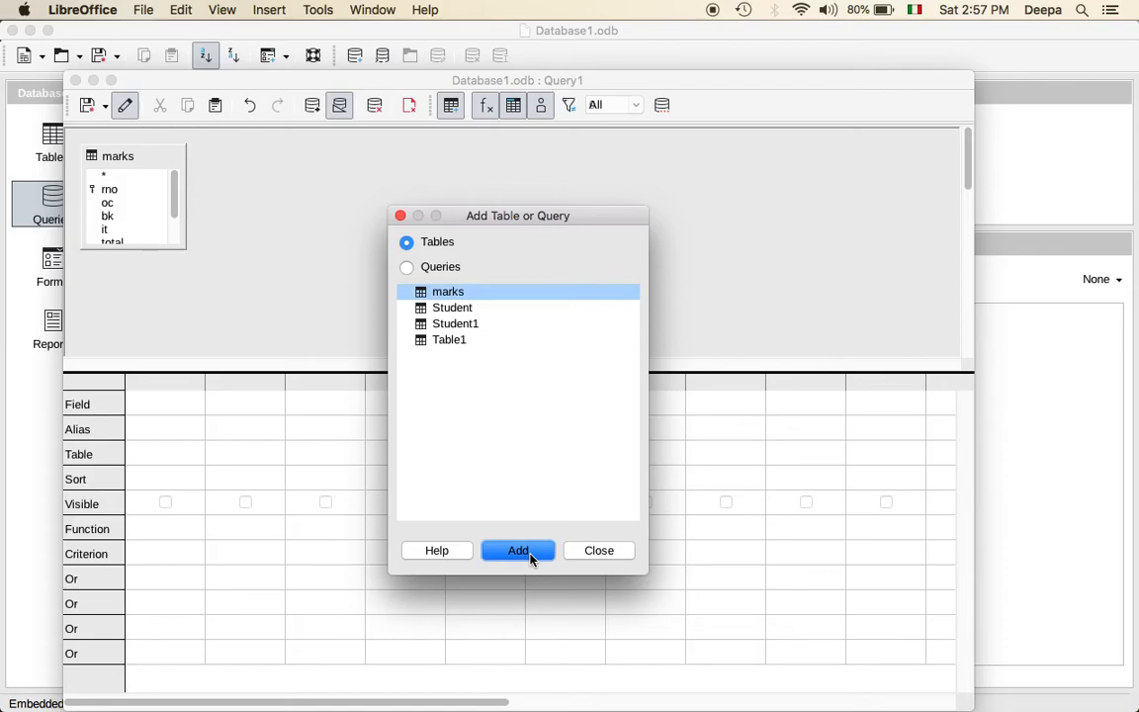
{"action": "left_click", "coordinate": [599, 551]}
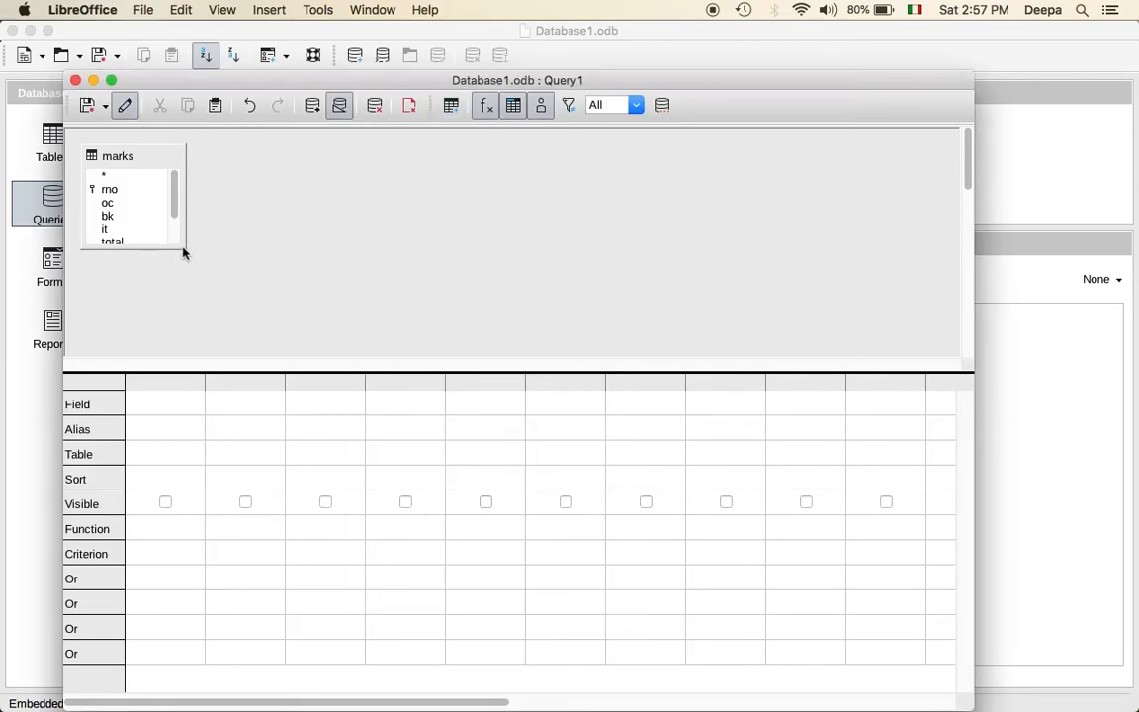
{"action": "left_click_drag", "start_coordinate": [184, 247], "coordinate": [282, 338]}
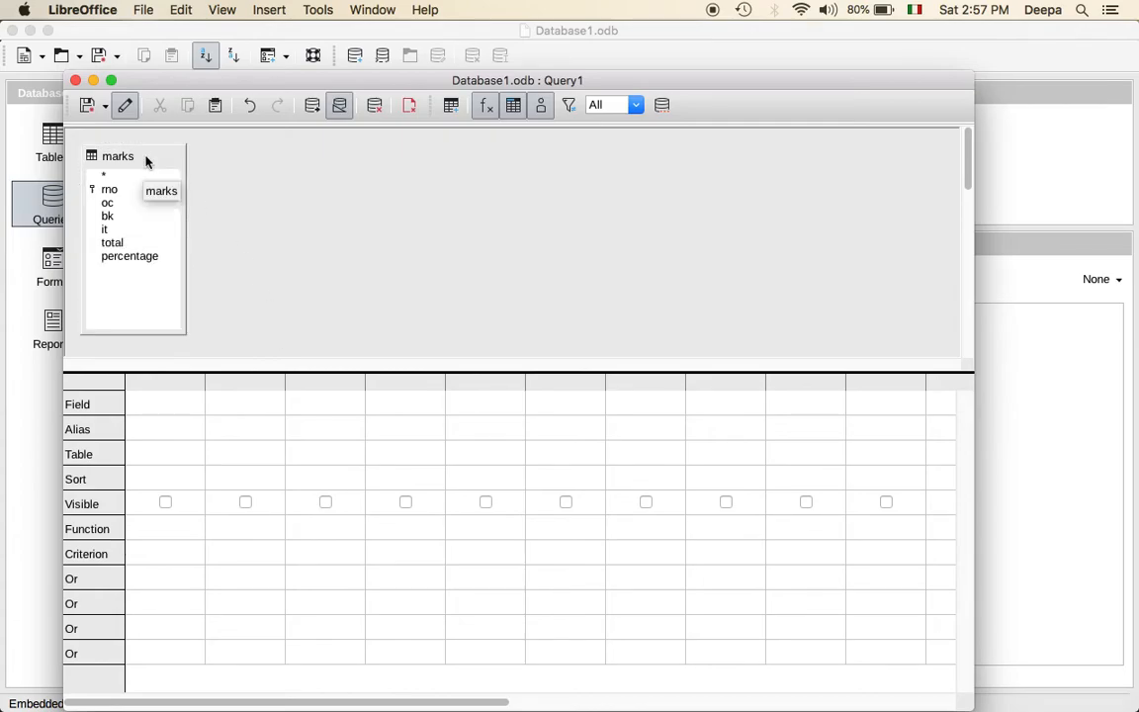
Step: Add the marks fields rno and oc as the first two query columns and make both visible
{"action": "left_click", "coordinate": [181, 404]}
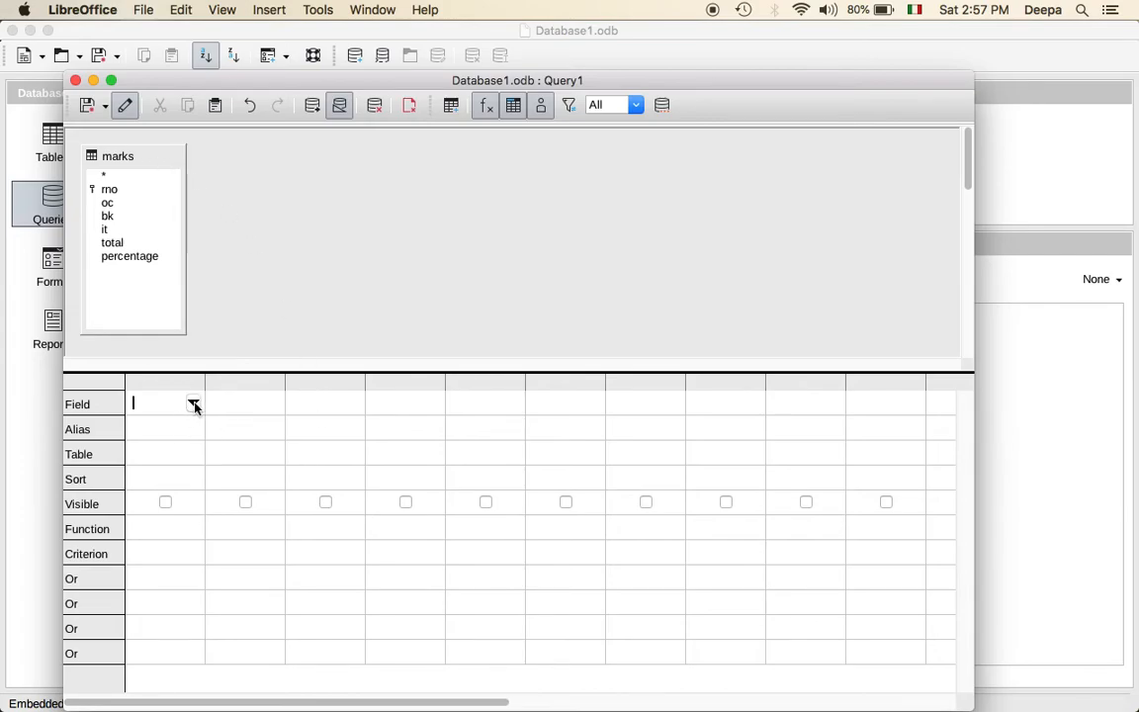
{"action": "left_click", "coordinate": [194, 404]}
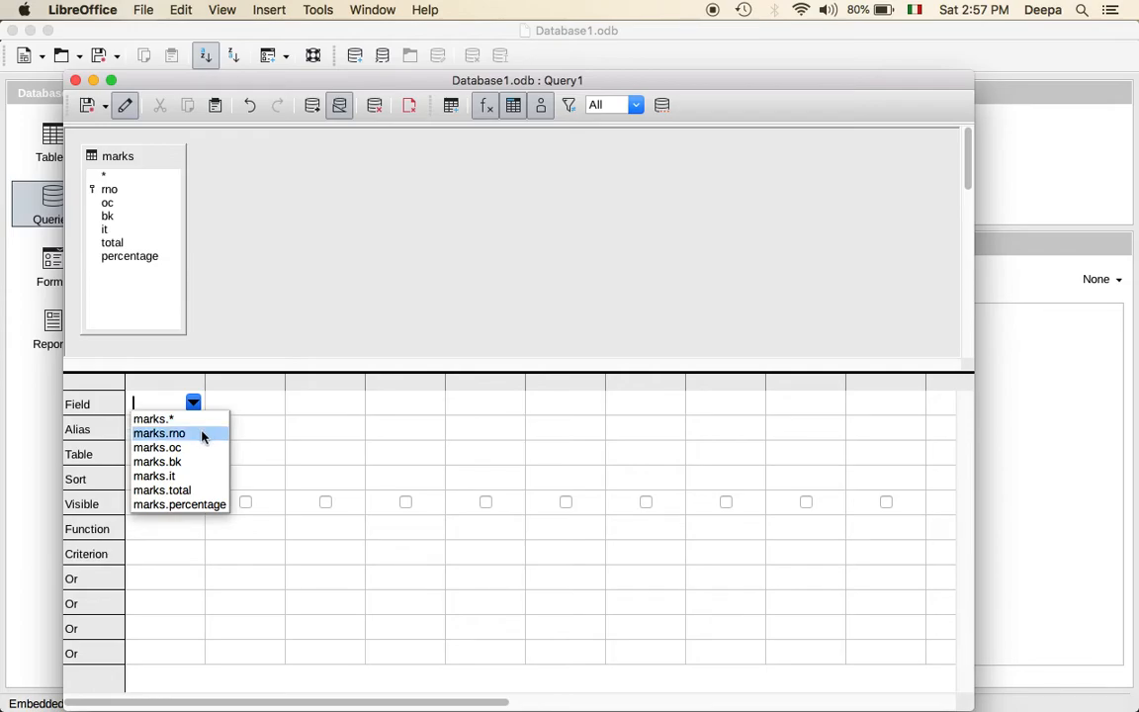
{"action": "left_click", "coordinate": [202, 436]}
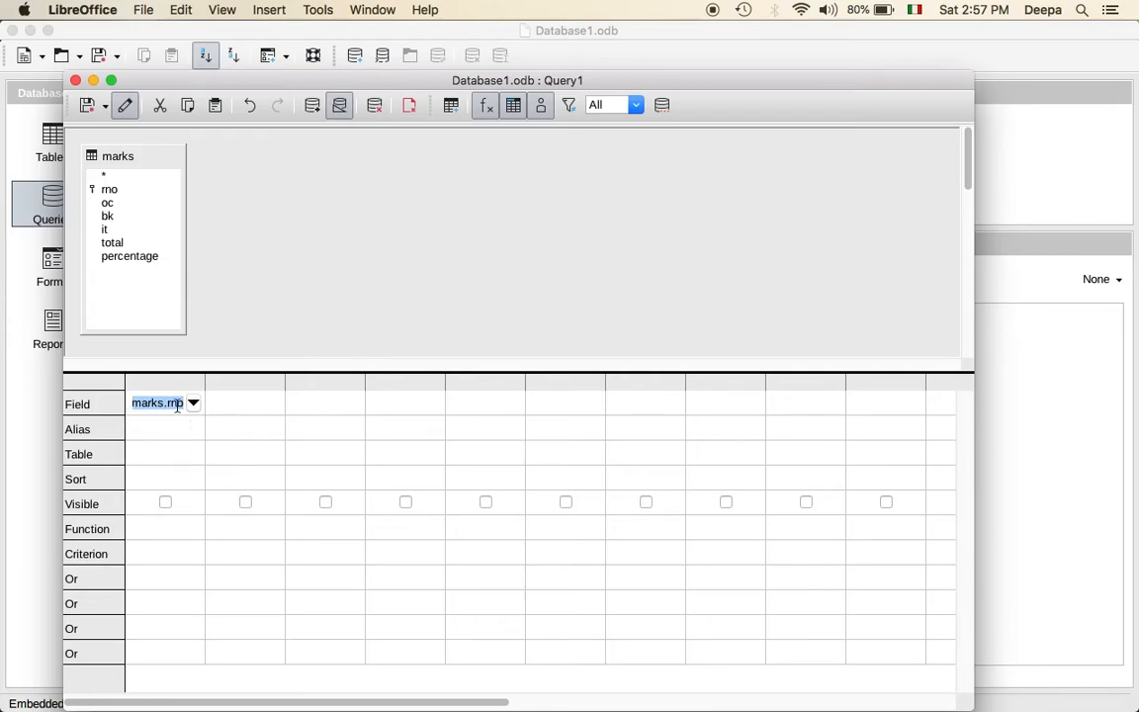
{"action": "left_click", "coordinate": [165, 503]}
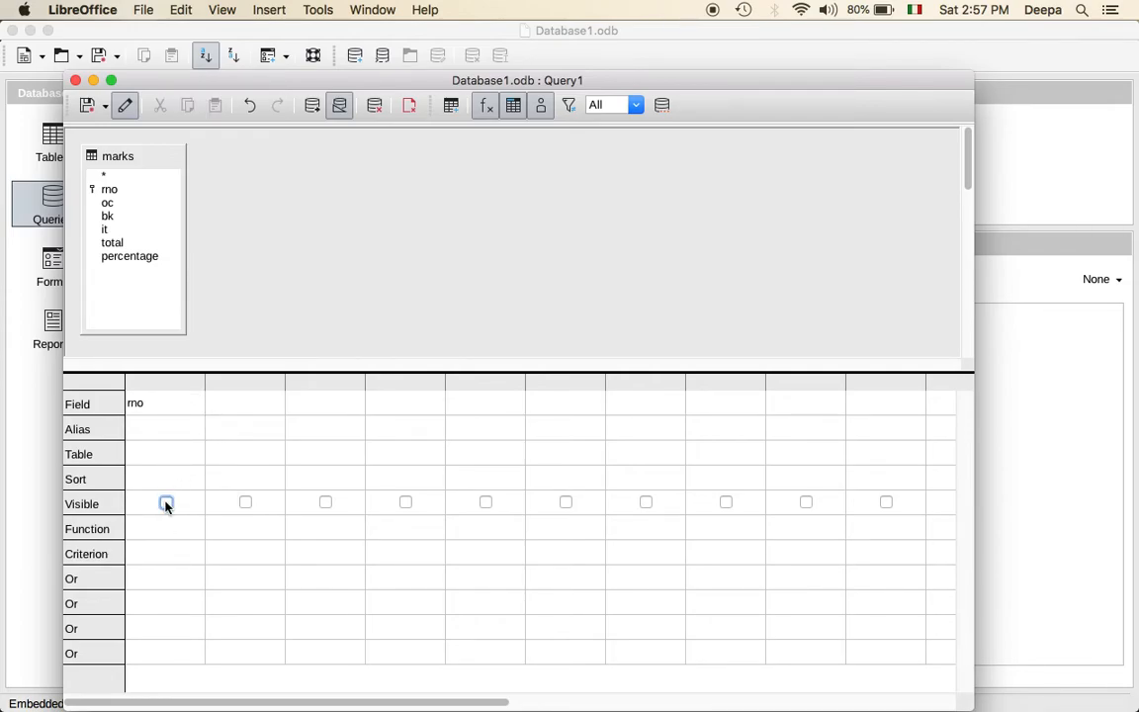
{"action": "left_click", "coordinate": [165, 503]}
{"action": "left_click", "coordinate": [252, 406]}
{"action": "left_click", "coordinate": [274, 404]}
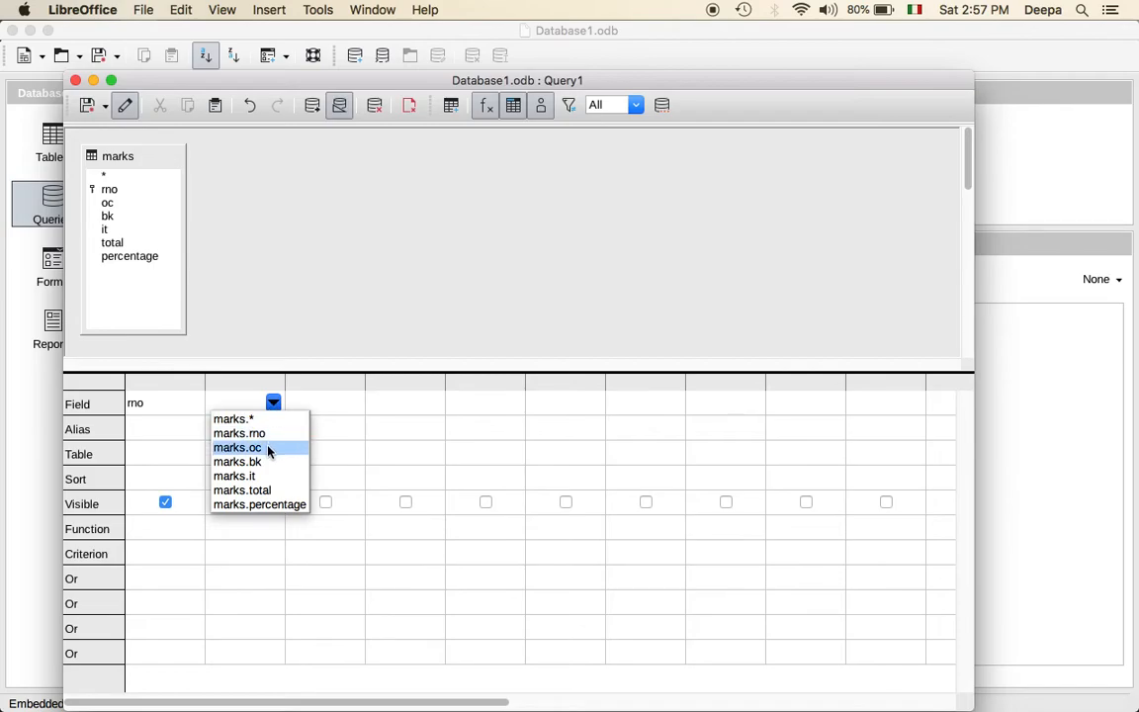
{"action": "left_click", "coordinate": [265, 448]}
{"action": "left_click", "coordinate": [246, 502]}
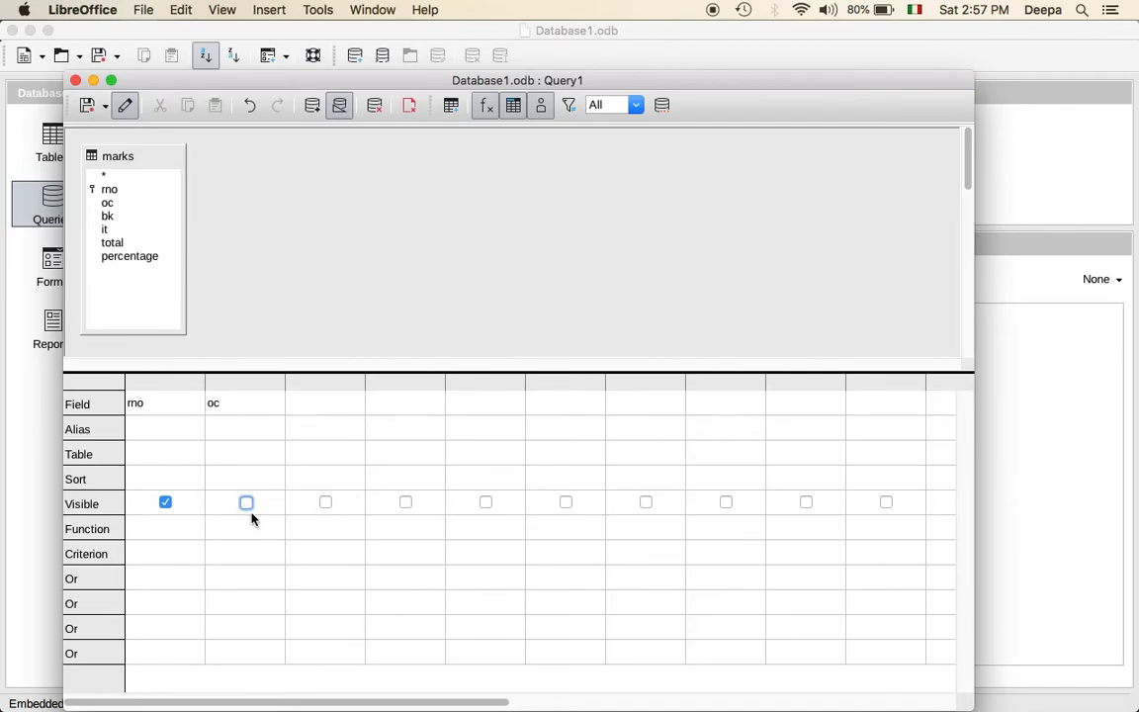
Step: Add the marks fields bk and it as the third and fourth query columns and make both visible
{"action": "left_click", "coordinate": [321, 405]}
{"action": "left_click", "coordinate": [353, 405]}
{"action": "left_click", "coordinate": [341, 460]}
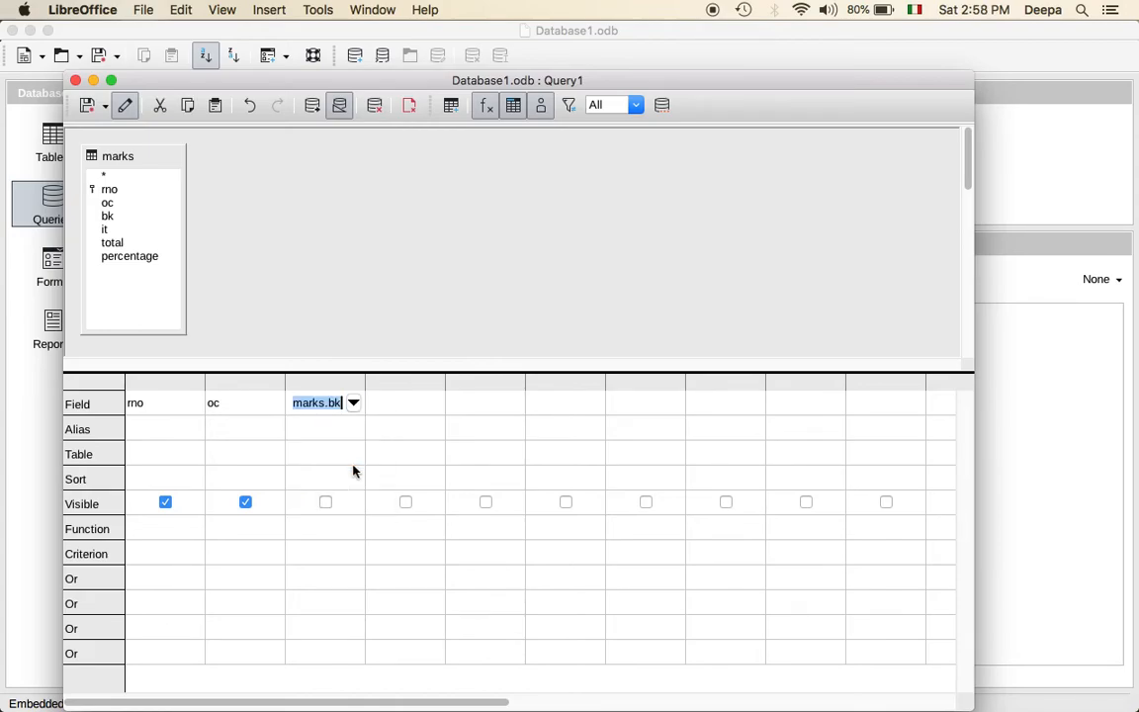
{"action": "left_click", "coordinate": [328, 504]}
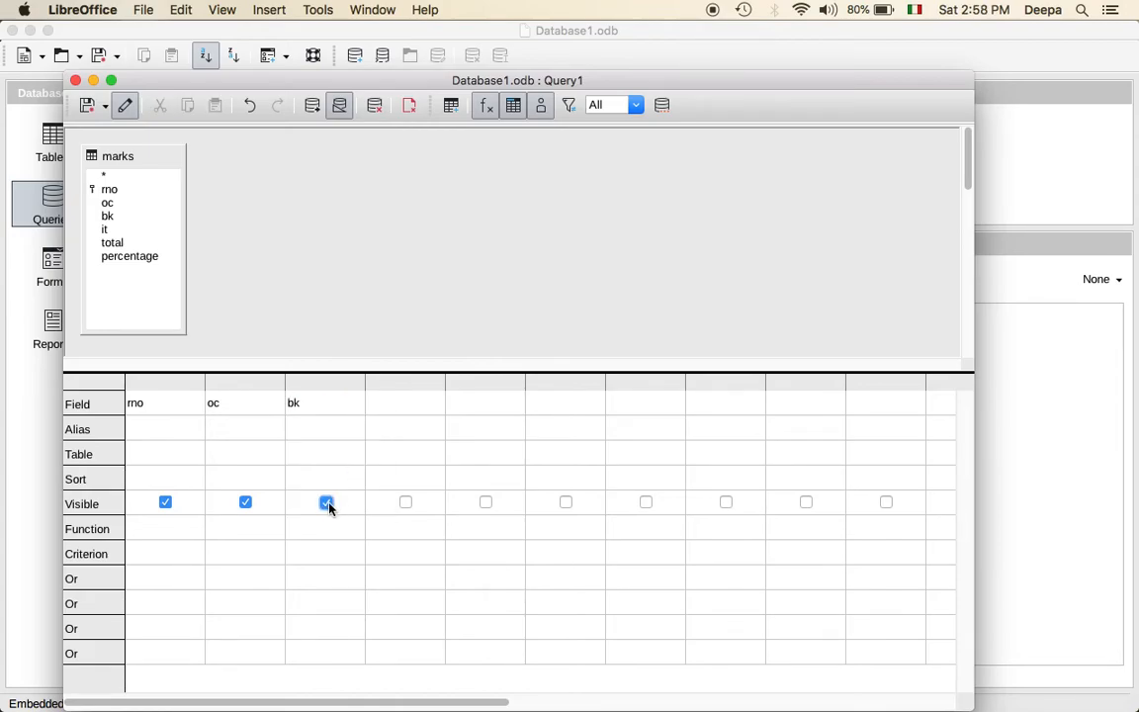
{"action": "left_click", "coordinate": [399, 405]}
{"action": "left_click", "coordinate": [434, 403]}
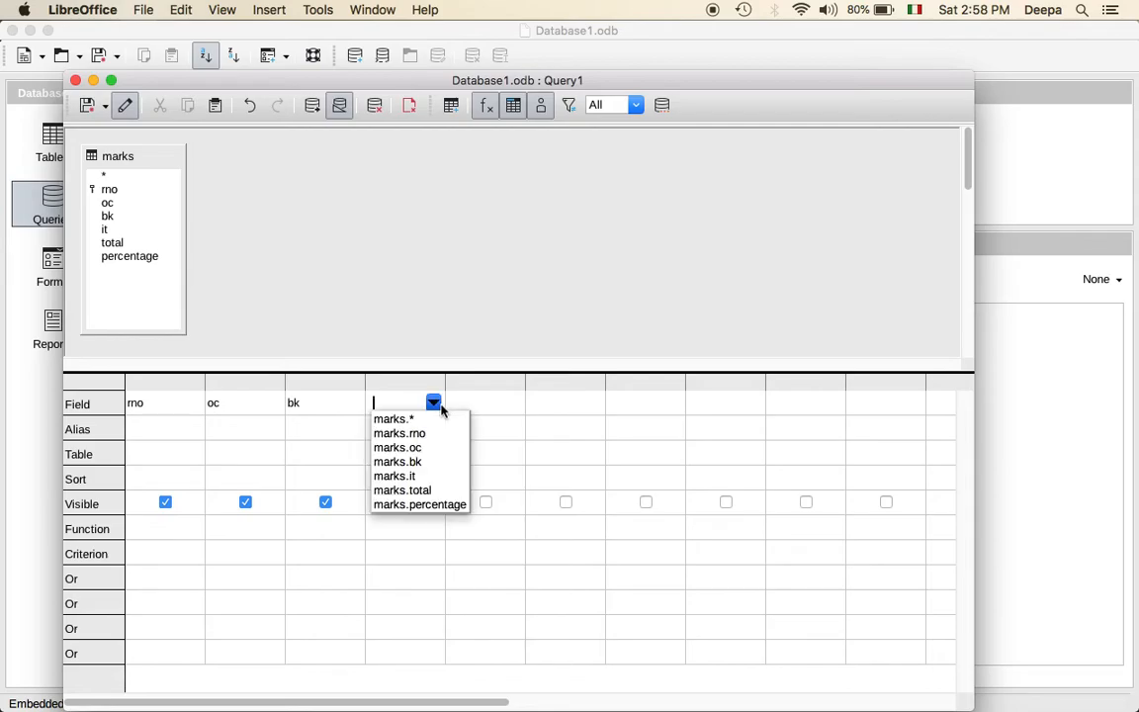
{"action": "left_click", "coordinate": [435, 478]}
{"action": "left_click", "coordinate": [408, 504]}
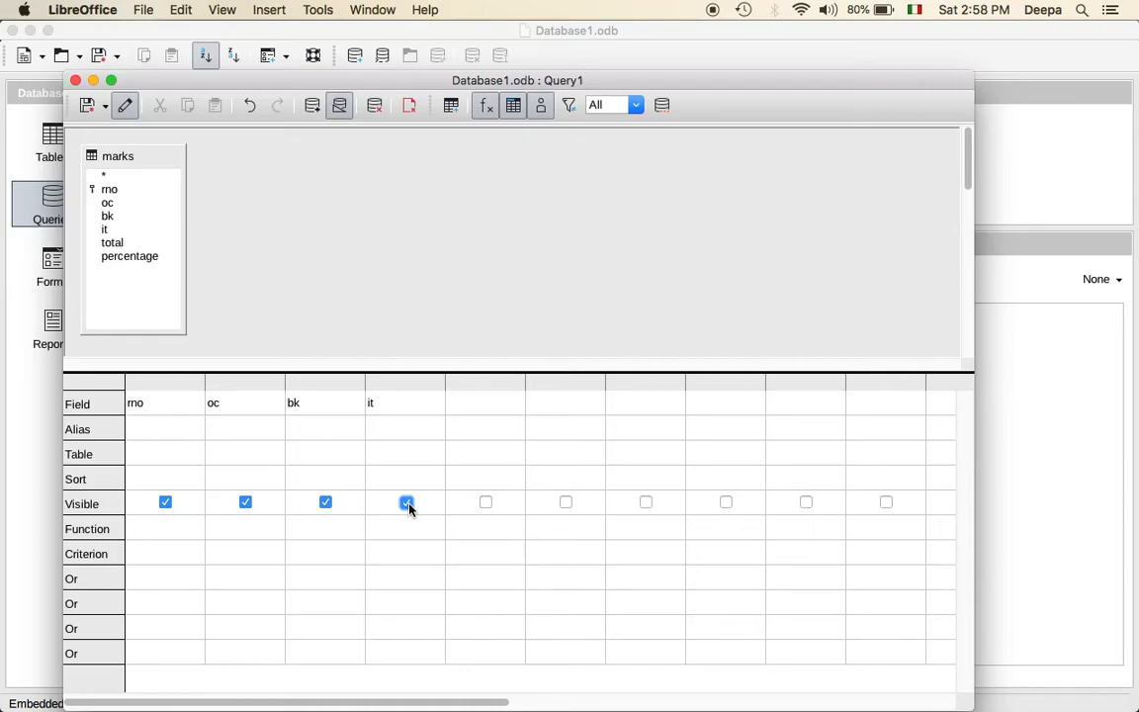
Step: Add a calculated fifth column with the expression oc+bk+it
{"action": "left_click", "coordinate": [476, 404]}
{"action": "type", "text": "oc+bk+it"}
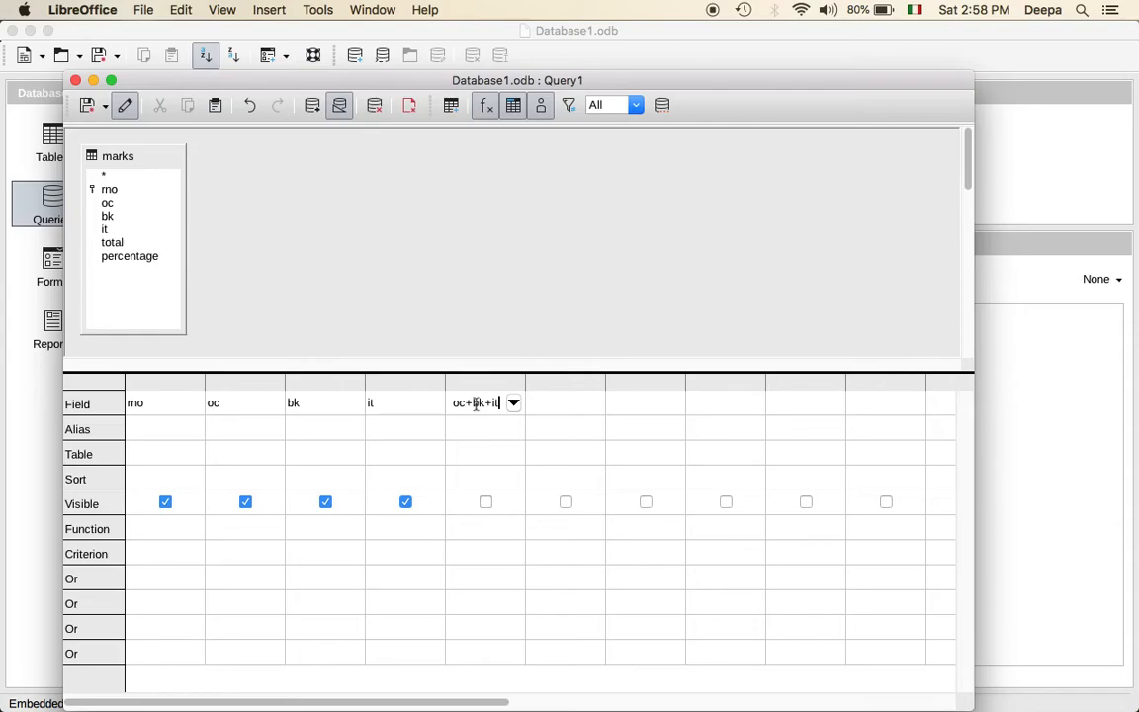
{"action": "key", "text": "Tab"}
Step: Add a calculated sixth column with the expression oc+bk+it/3 and widen both calculated columns to show their expressions
{"action": "type", "text": "(oc+bk"}
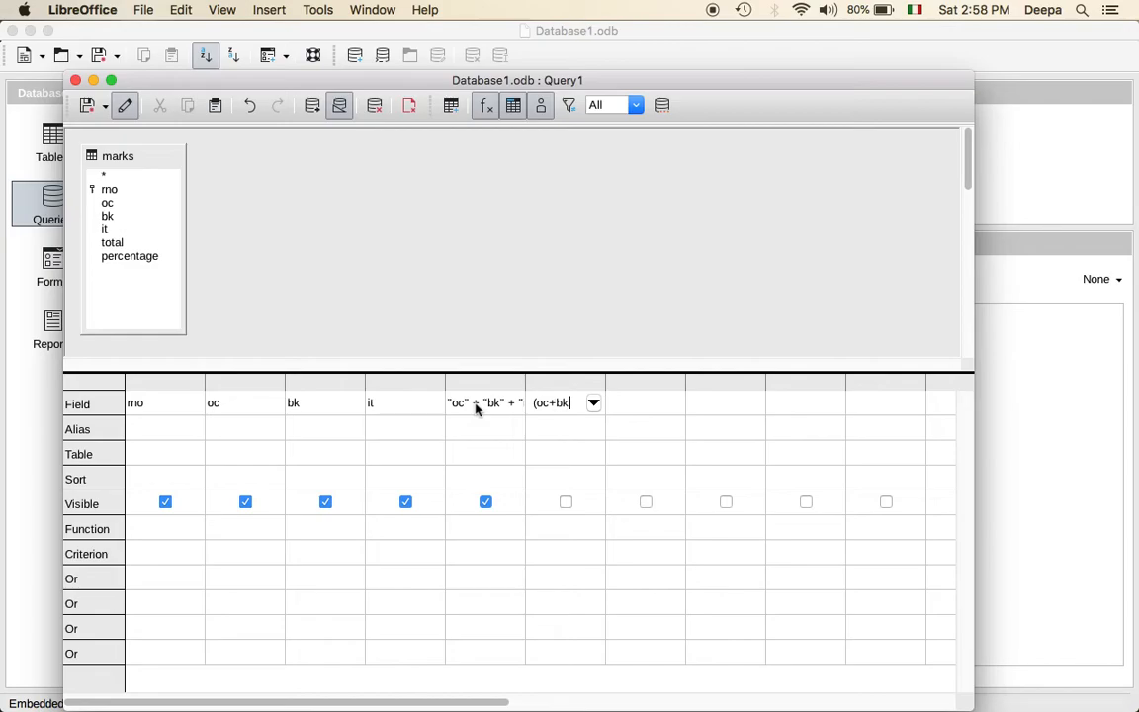
{"action": "type", "text": "+it"}
{"action": "left_click", "coordinate": [537, 403]}
{"action": "key", "text": "BackSpace"}
{"action": "left_click", "coordinate": [583, 404]}
{"action": "key", "text": "Tab"}
{"action": "left_click_drag", "start_coordinate": [527, 382], "coordinate": [581, 382]}
{"action": "left_click_drag", "start_coordinate": [659, 378], "coordinate": [743, 377]}
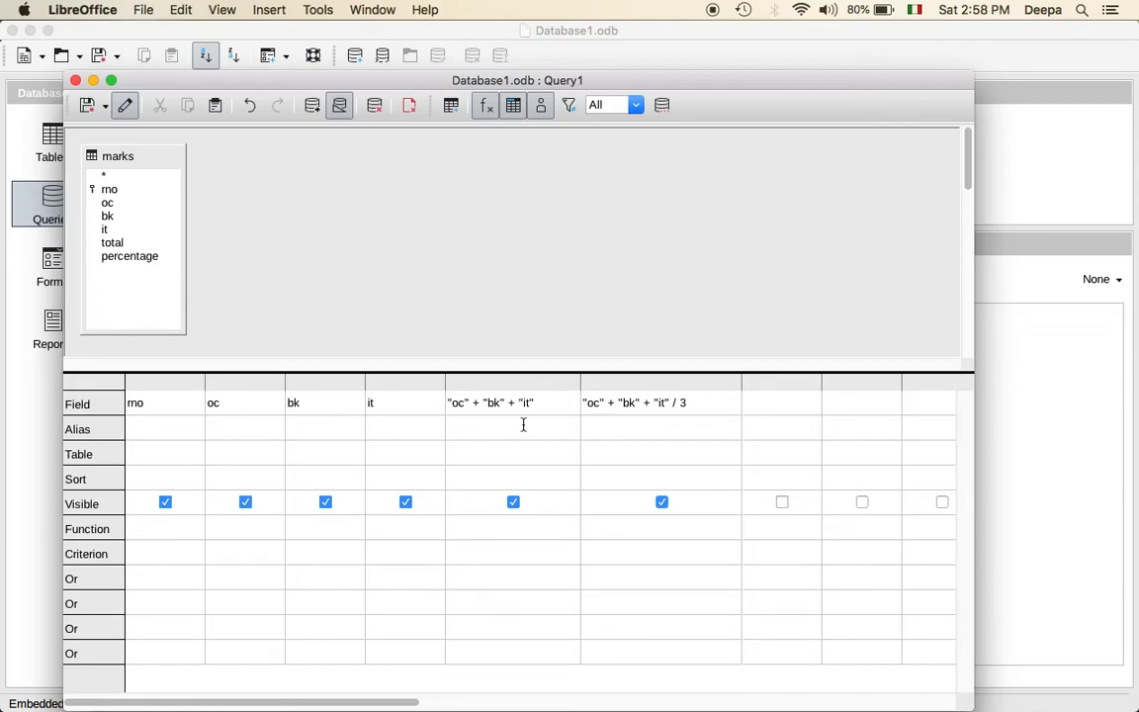
Step: Give the two calculated columns the aliases Total and Percentage, and run the query
{"action": "left_click", "coordinate": [523, 425]}
{"action": "type", "text": "T"}
{"action": "key", "text": "BackSpace"}
{"action": "type", "text": "Total"}
{"action": "left_click", "coordinate": [603, 427]}
{"action": "type", "text": "Percentage"}
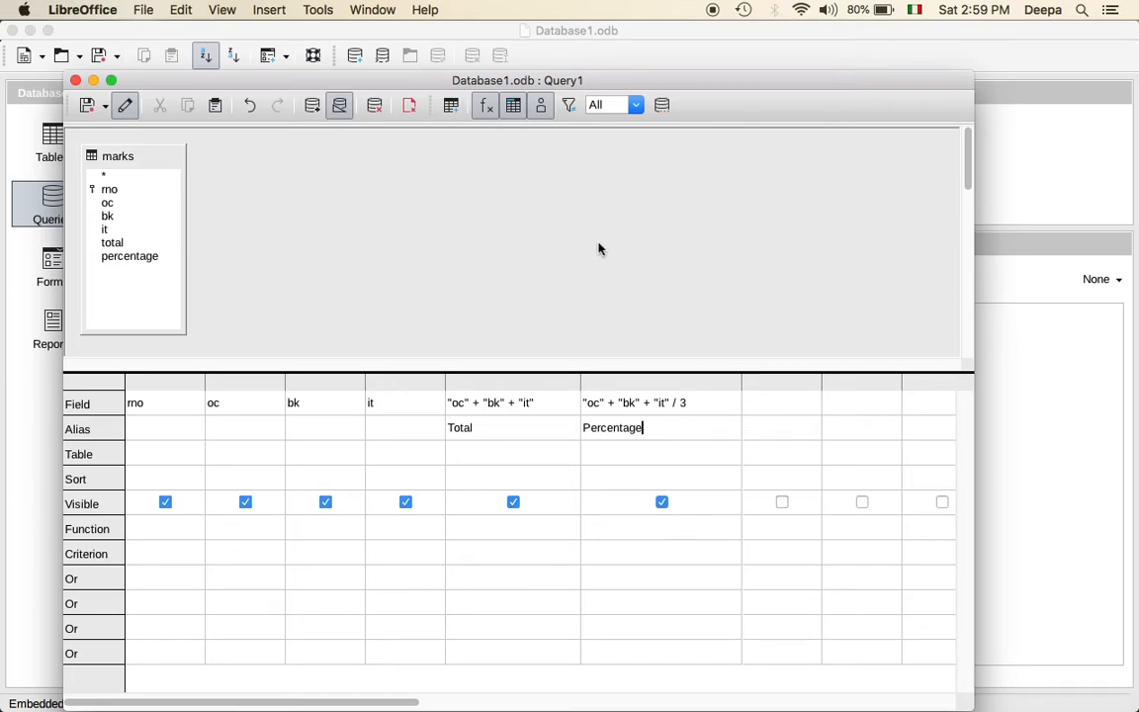
{"action": "left_click", "coordinate": [312, 105]}
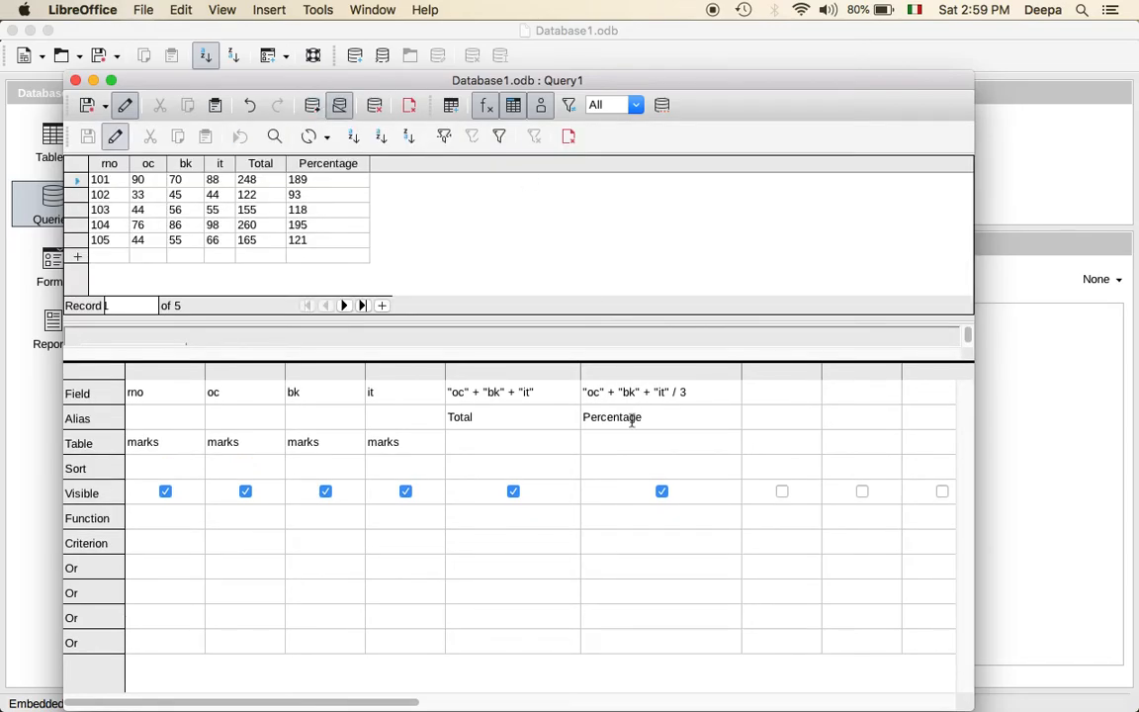
Step: Correct the Percentage expression to ("oc" + "bk" + "it") / 3 and rerun the query
{"action": "left_click", "coordinate": [672, 392]}
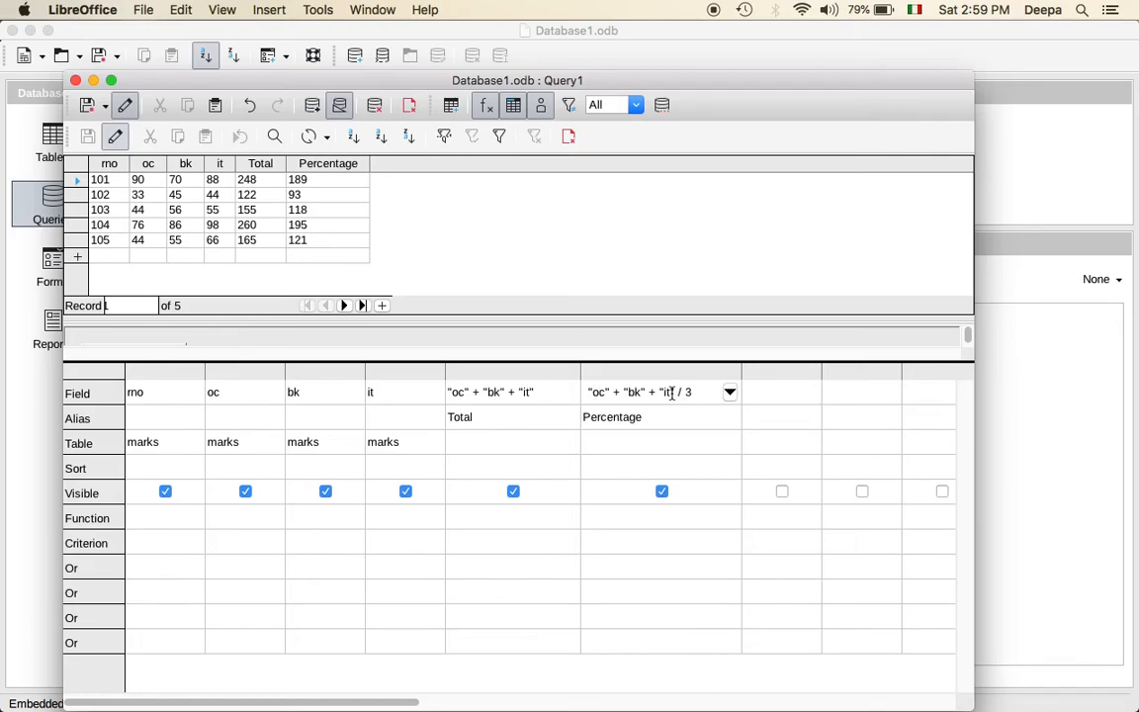
{"action": "type", "text": "("}
{"action": "left_click", "coordinate": [679, 392]}
{"action": "type", "text": ")"}
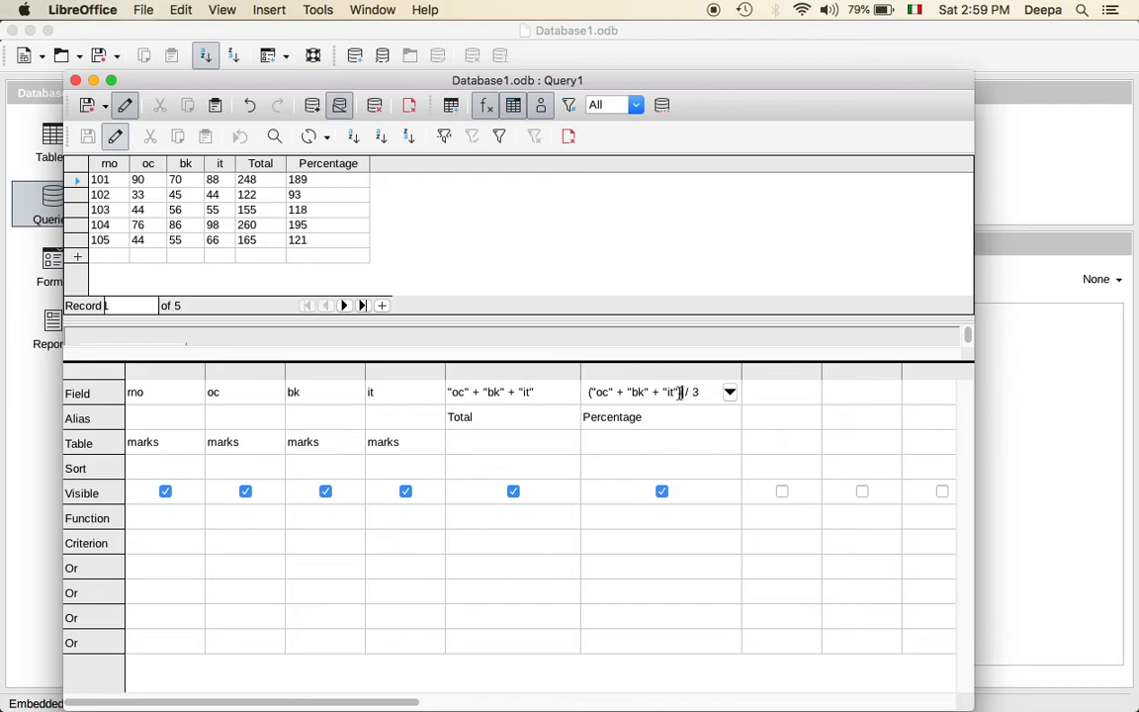
{"action": "left_click", "coordinate": [313, 105]}
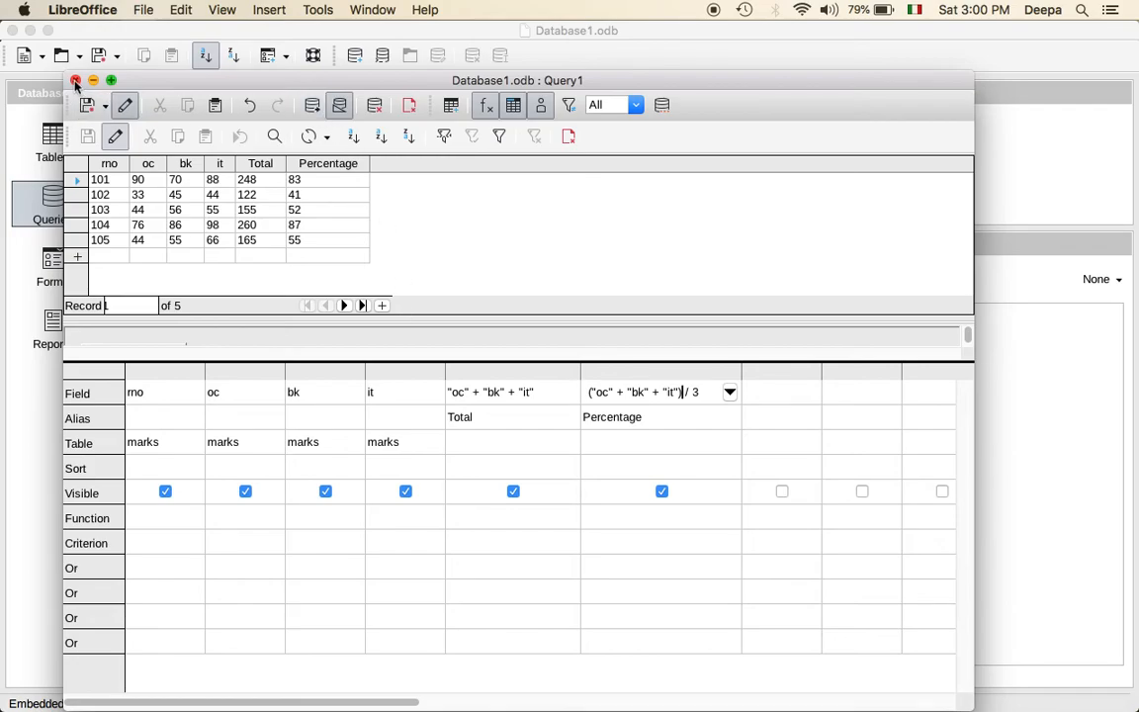
Step: Close the marks query design without saving its changes
{"action": "left_click", "coordinate": [75, 81]}
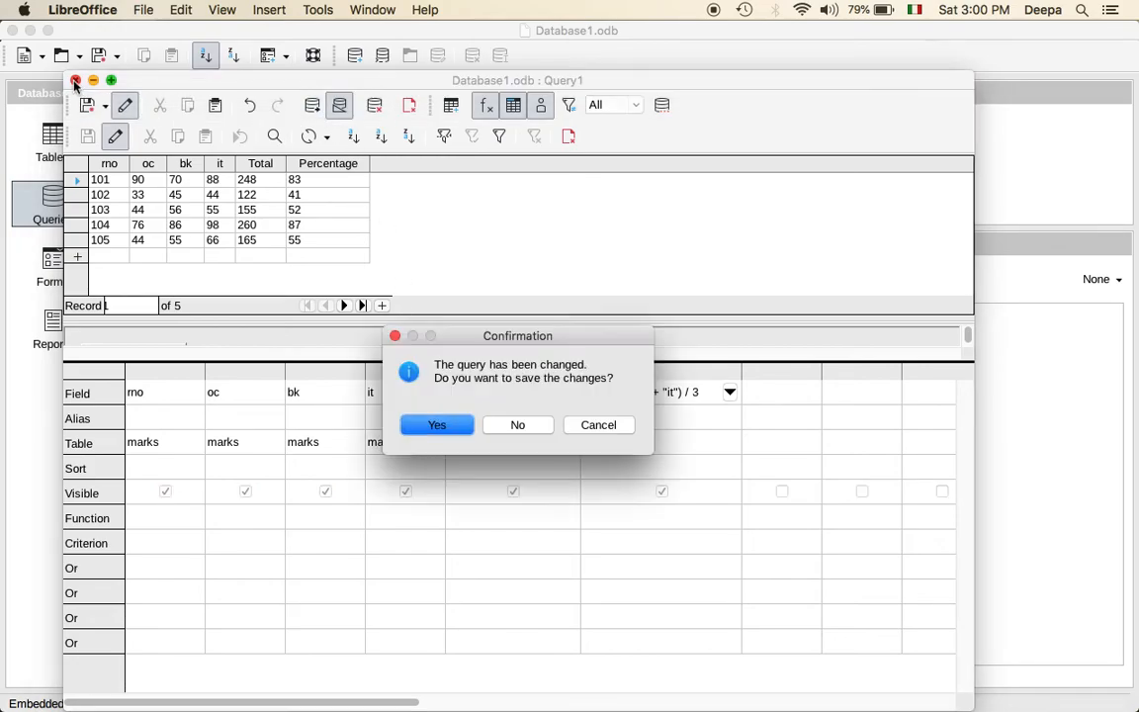
{"action": "left_click", "coordinate": [518, 426]}
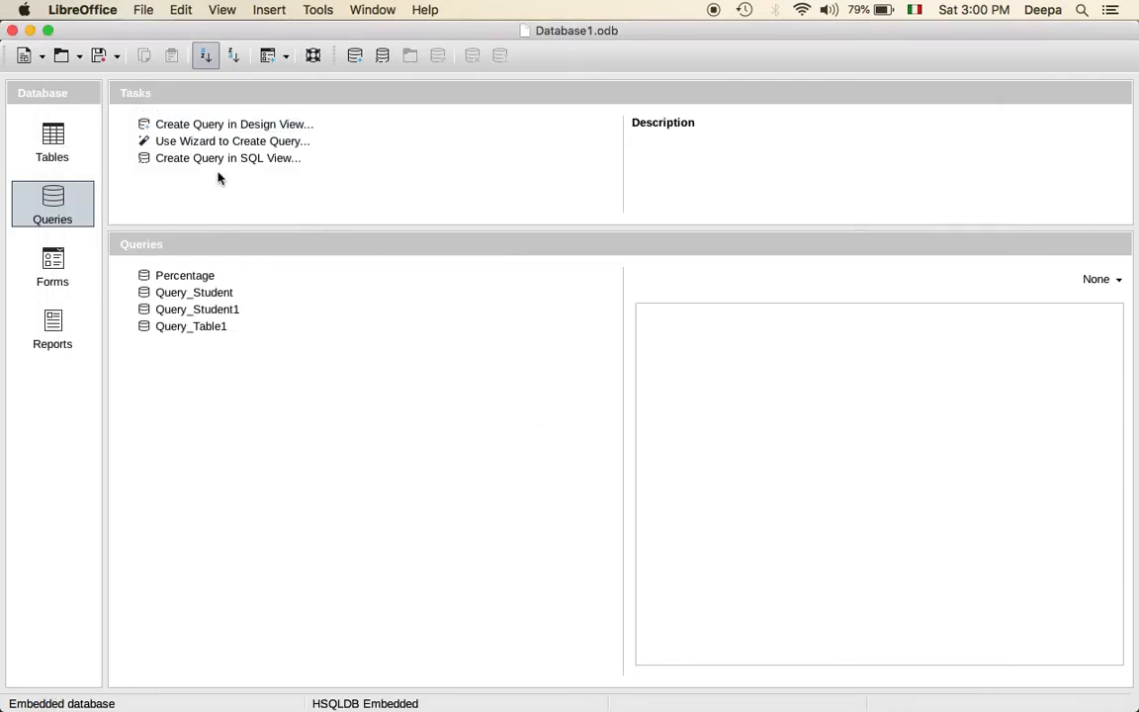
Step: Start a new form with the wizard, choose Table1 as its source and include all its fields
{"action": "left_click", "coordinate": [62, 263]}
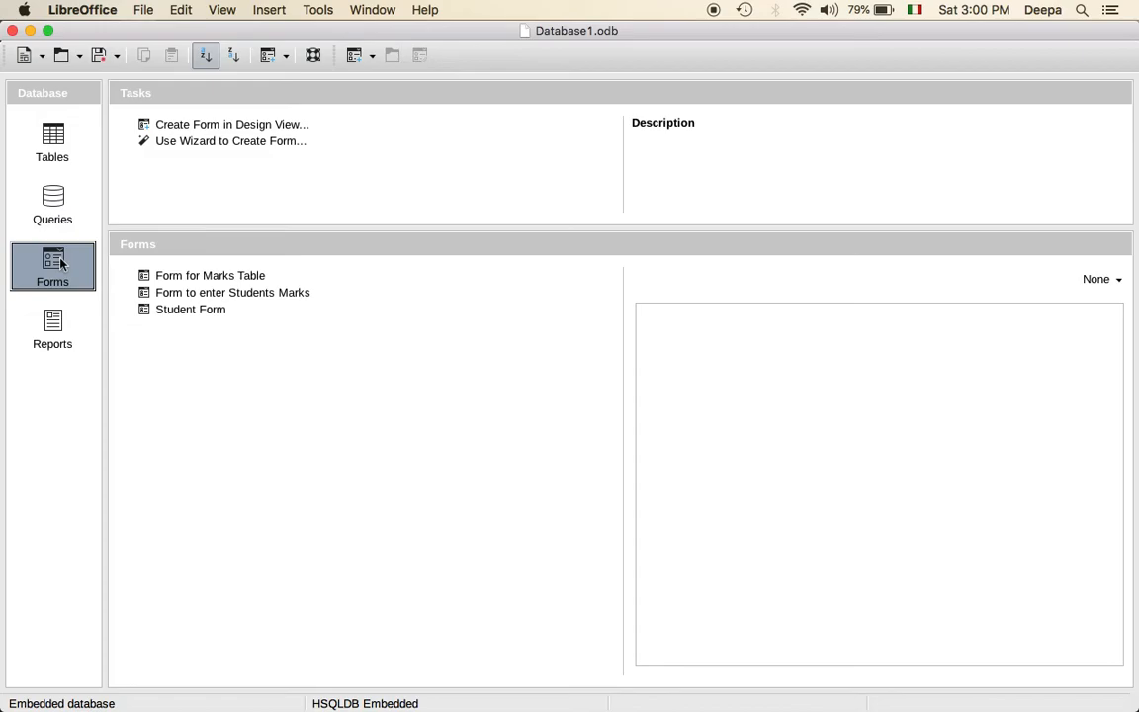
{"action": "left_click", "coordinate": [247, 144]}
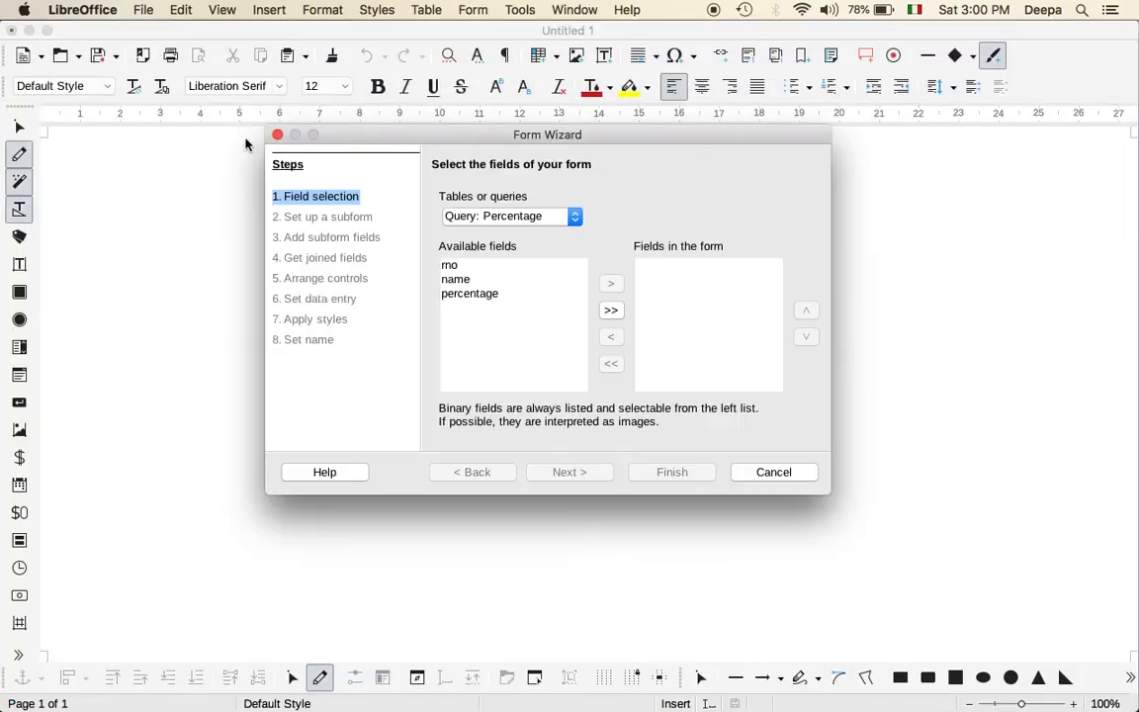
{"action": "left_click", "coordinate": [575, 217]}
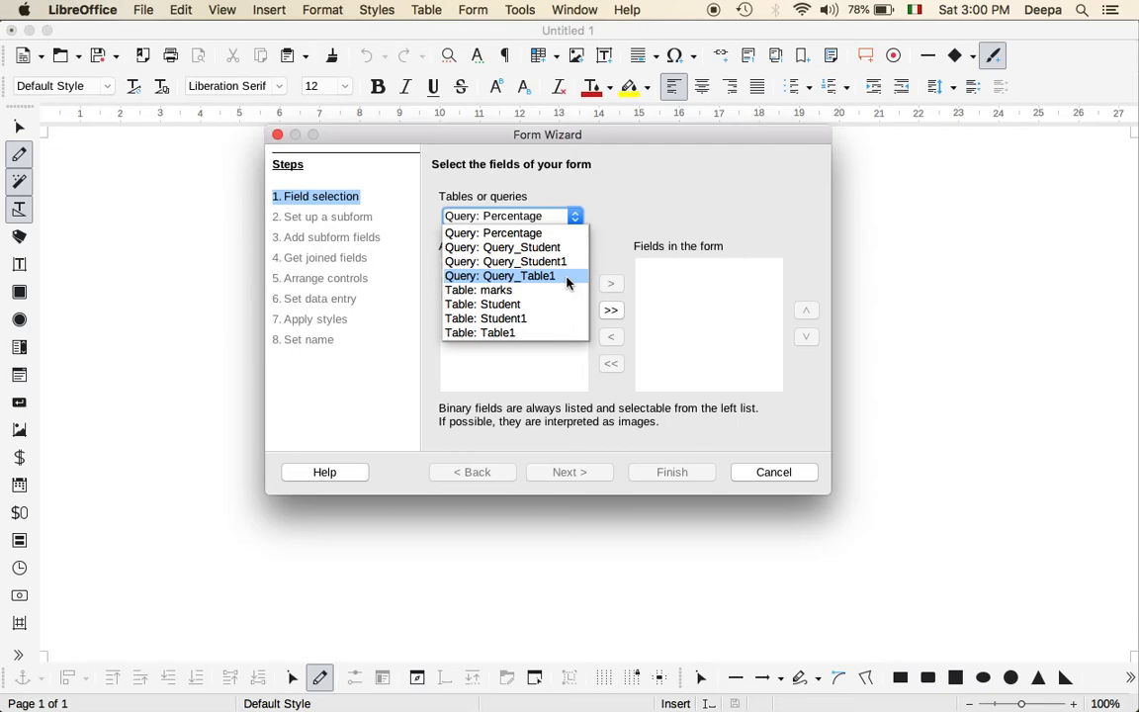
{"action": "left_click", "coordinate": [519, 332]}
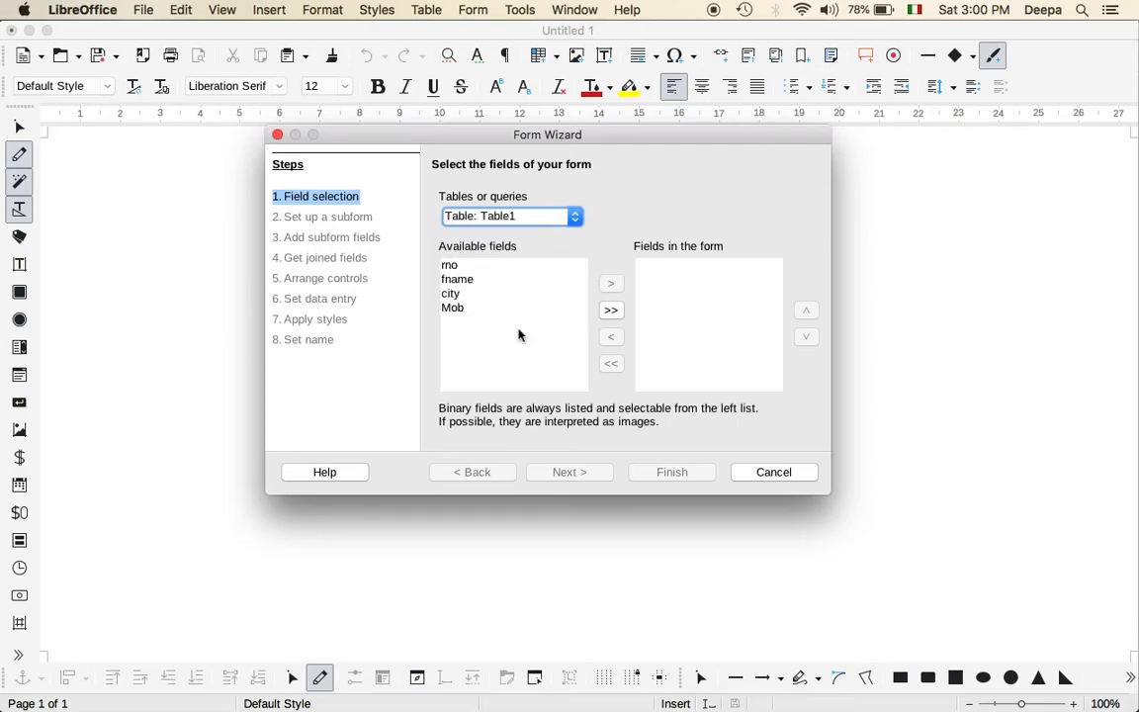
{"action": "left_click", "coordinate": [515, 215]}
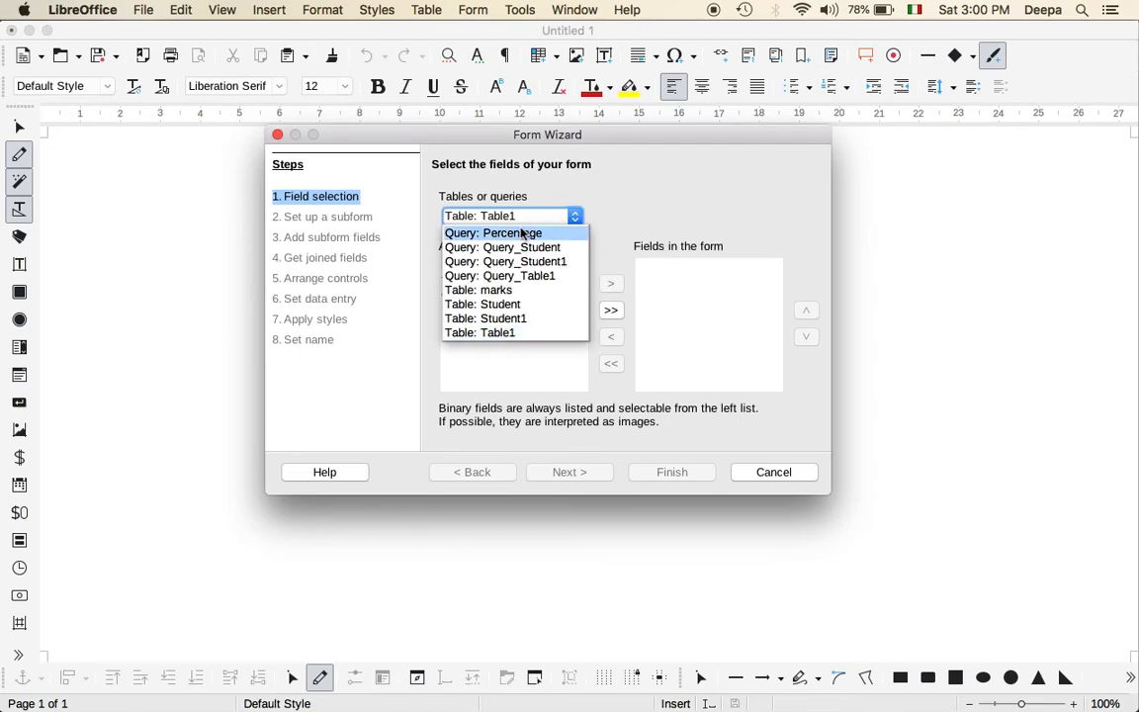
{"action": "left_click", "coordinate": [494, 334]}
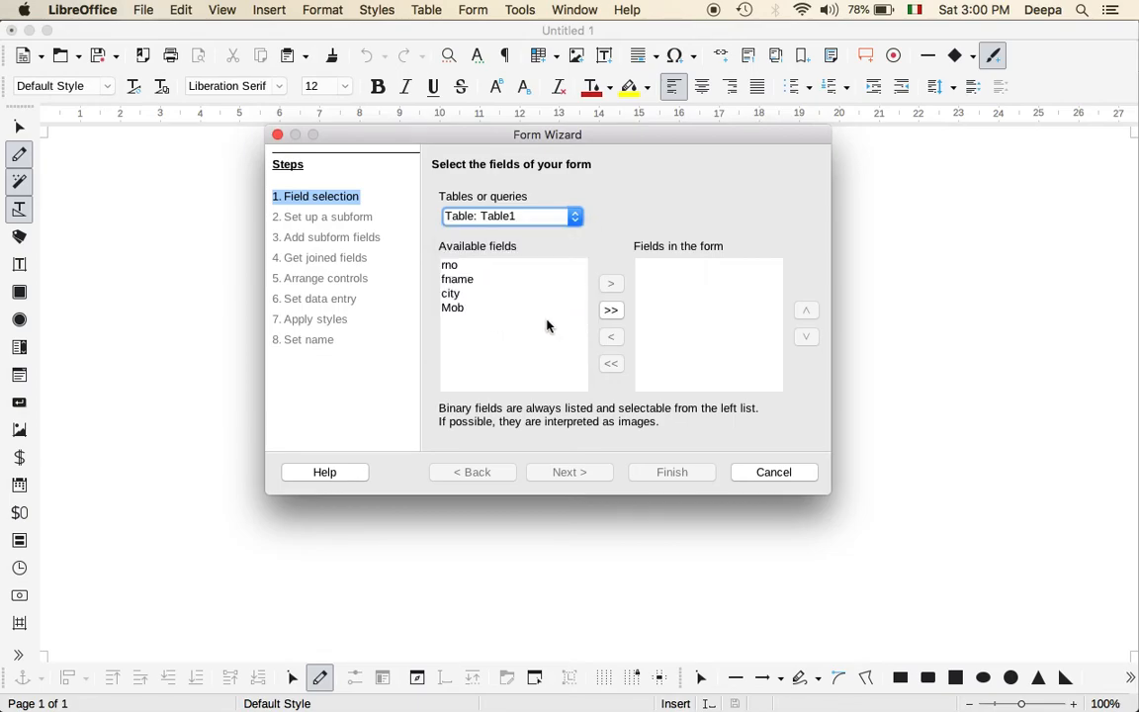
{"action": "left_click", "coordinate": [611, 311]}
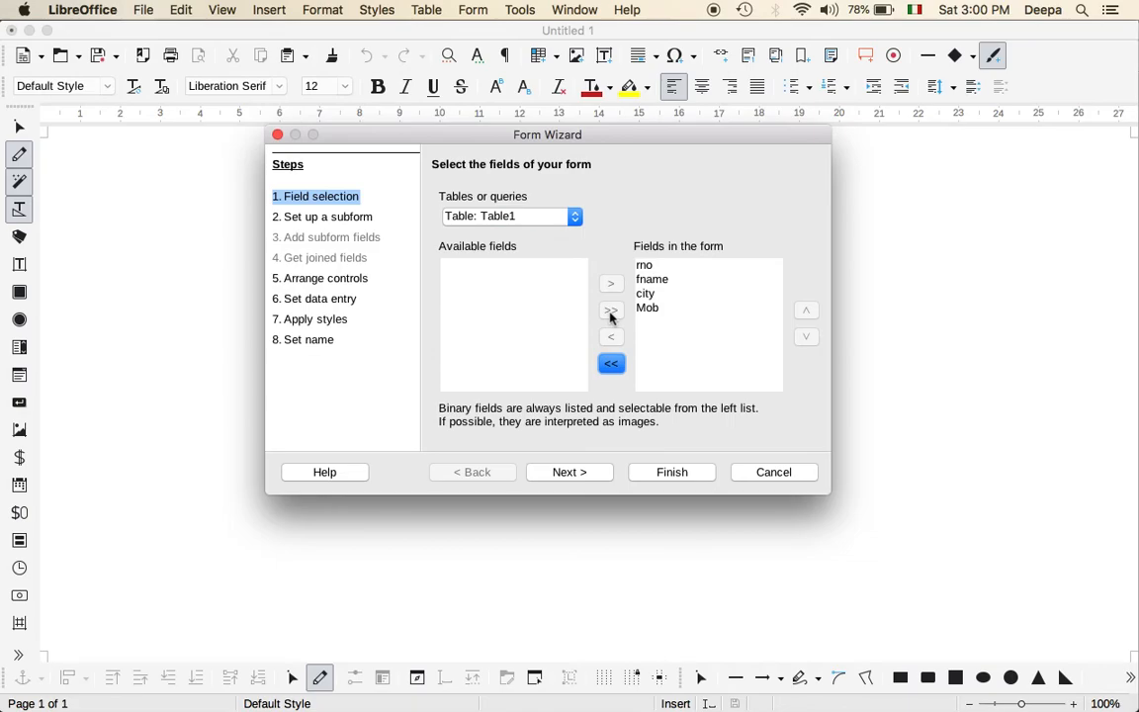
Step: Skip the subform, compare the main form arrangements and choose Columnar - Labels Left
{"action": "left_click", "coordinate": [591, 473]}
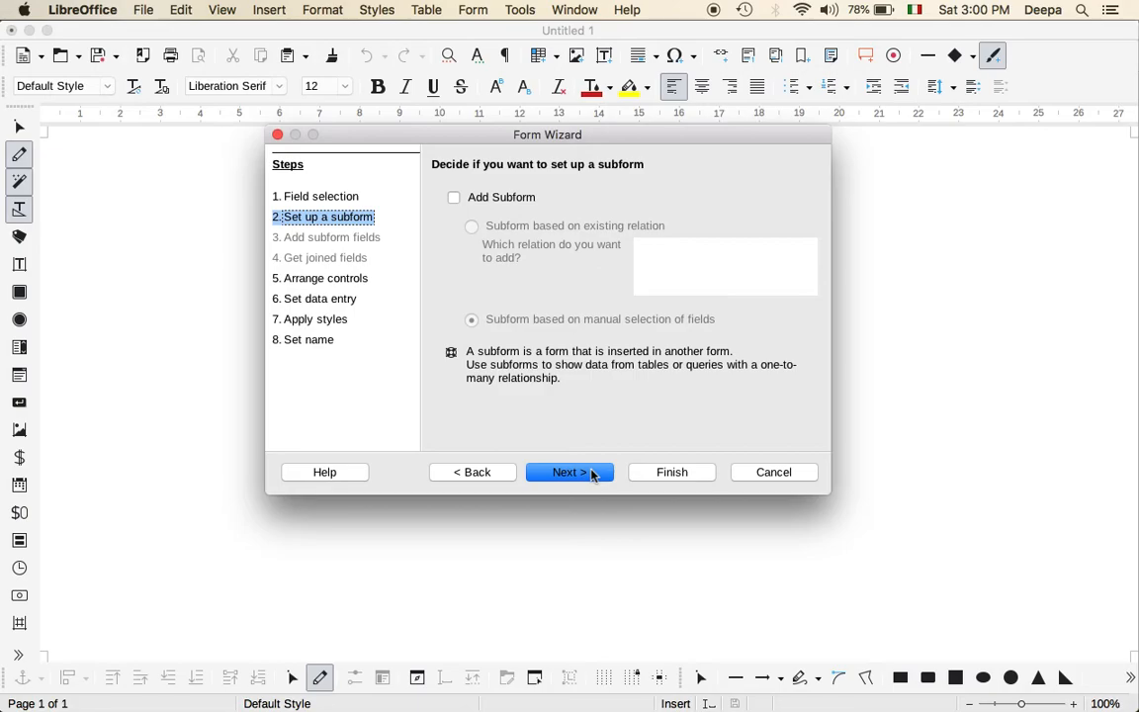
{"action": "left_click", "coordinate": [569, 471]}
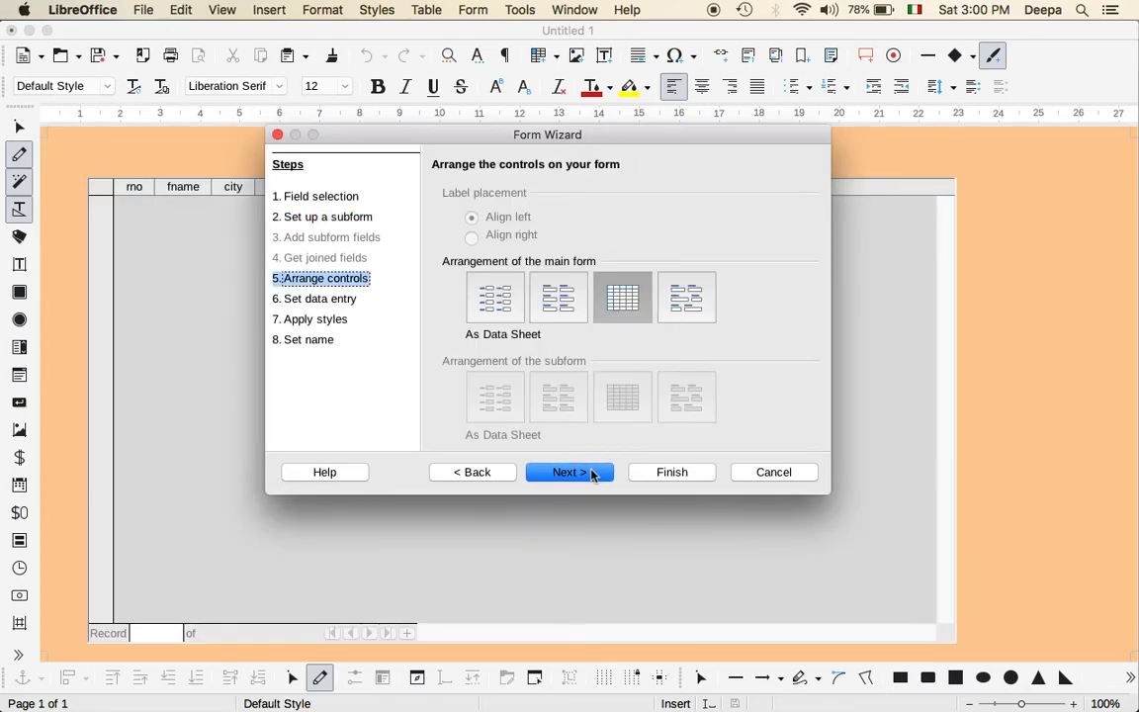
{"action": "left_click_drag", "start_coordinate": [633, 135], "coordinate": [1023, 168]}
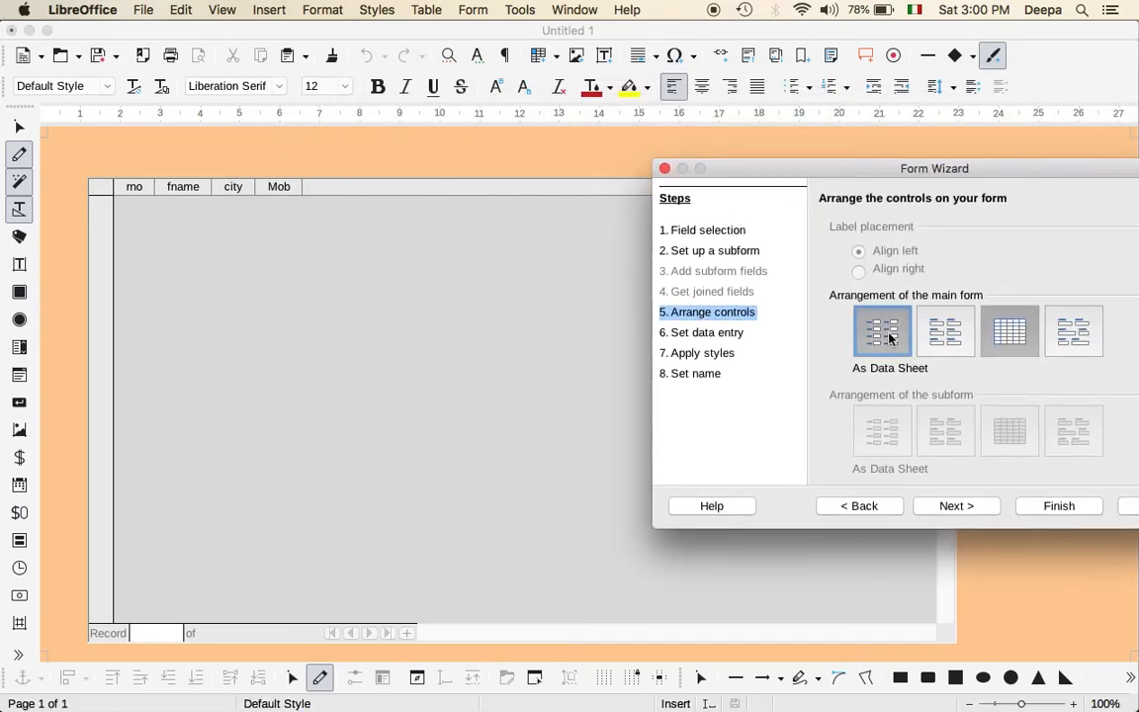
{"action": "left_click", "coordinate": [883, 332]}
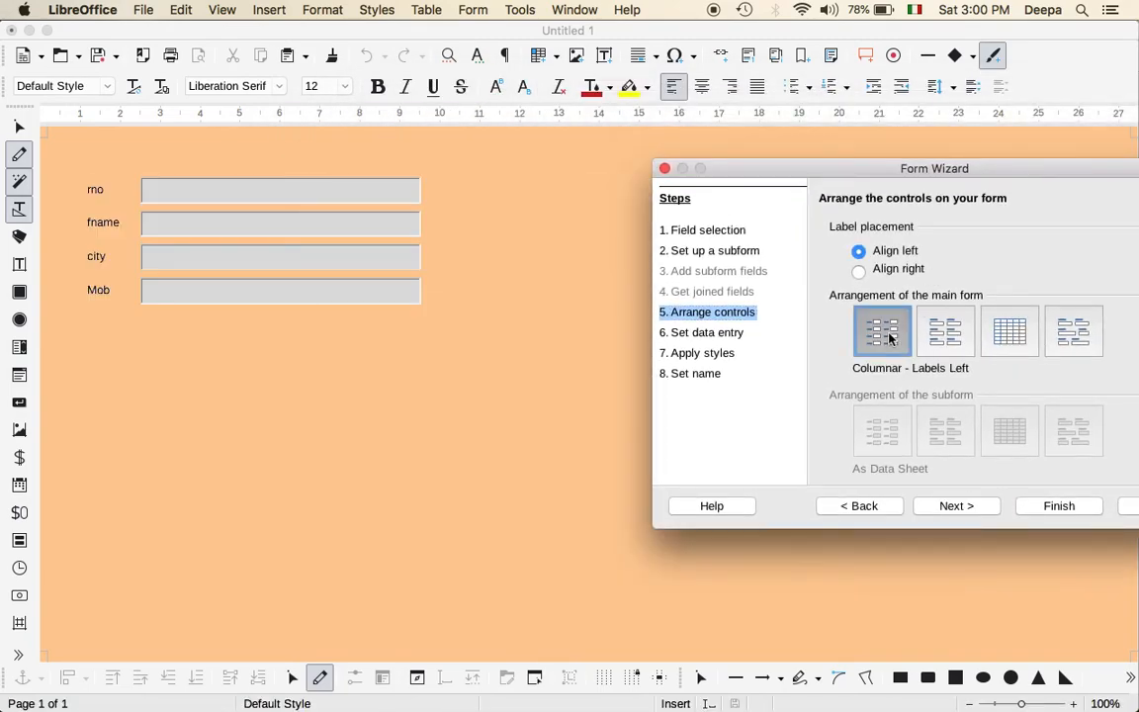
{"action": "left_click", "coordinate": [951, 329]}
{"action": "left_click", "coordinate": [1009, 331]}
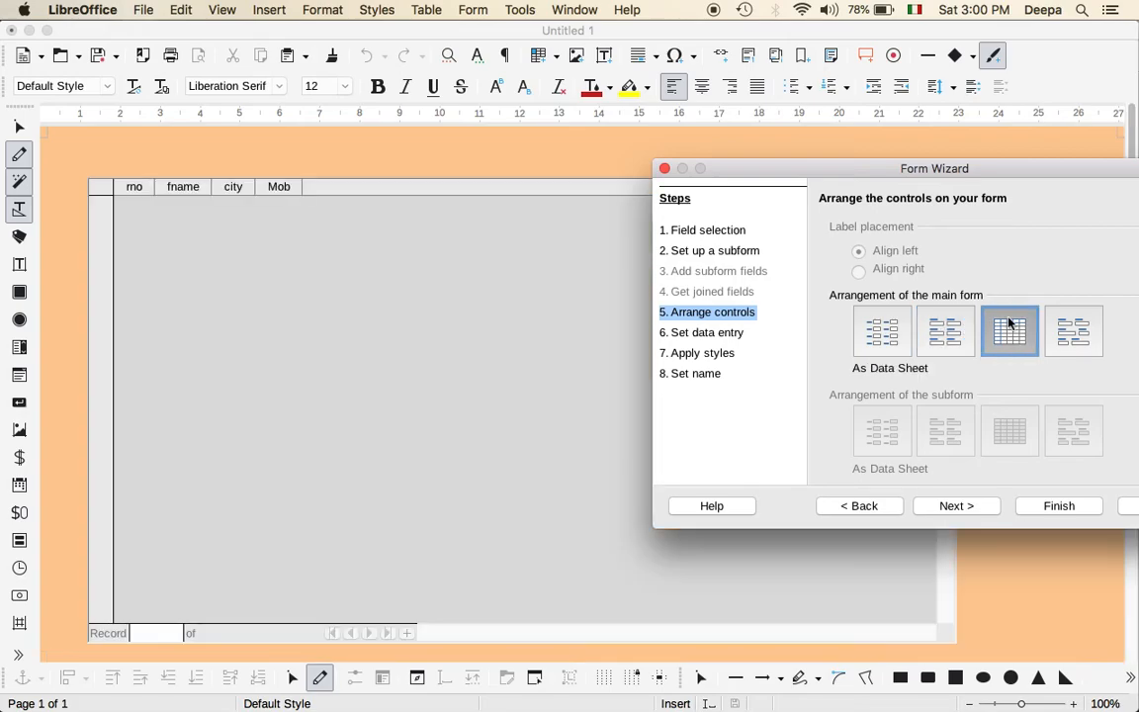
{"action": "left_click", "coordinate": [875, 330]}
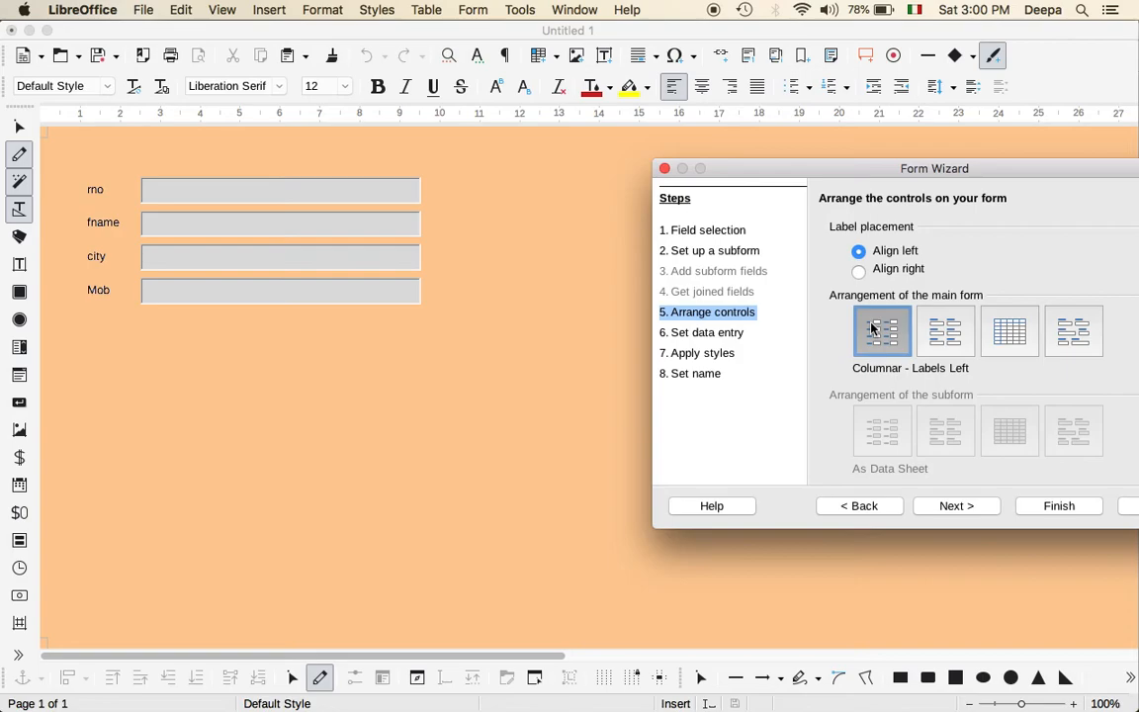
Step: Keep the form displaying all data, preview the Bright Blue, Light Gray and Dark styles, and settle on Beige with the 3D look
{"action": "left_click", "coordinate": [955, 507]}
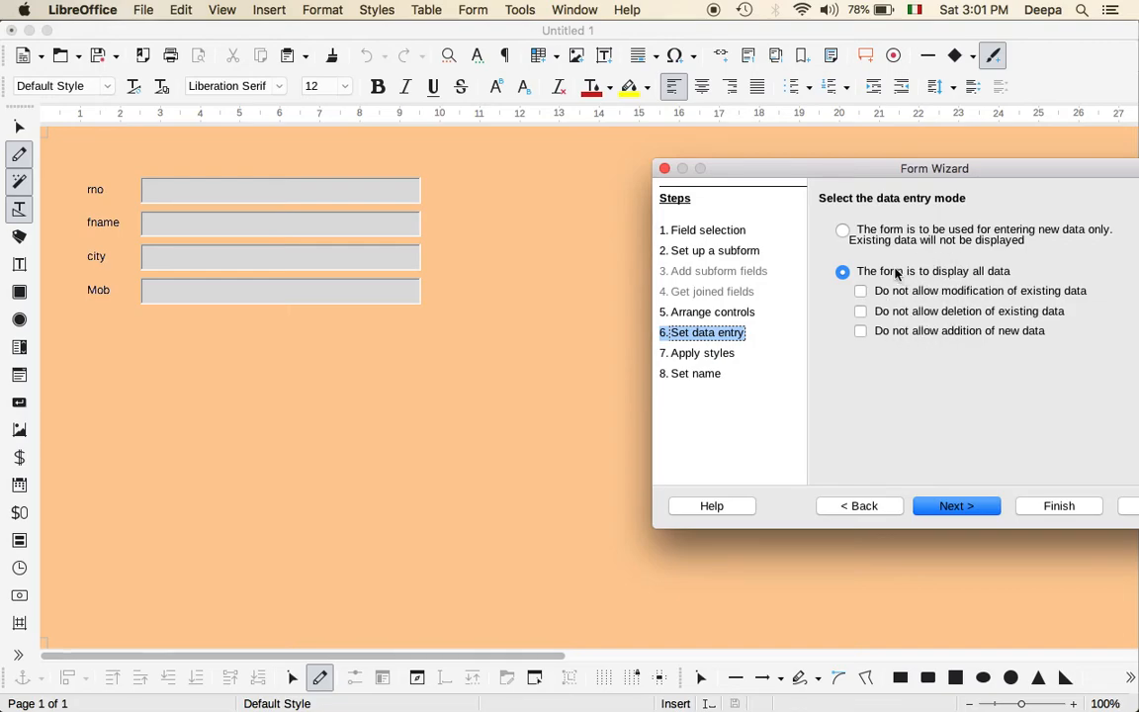
{"action": "left_click", "coordinate": [956, 506]}
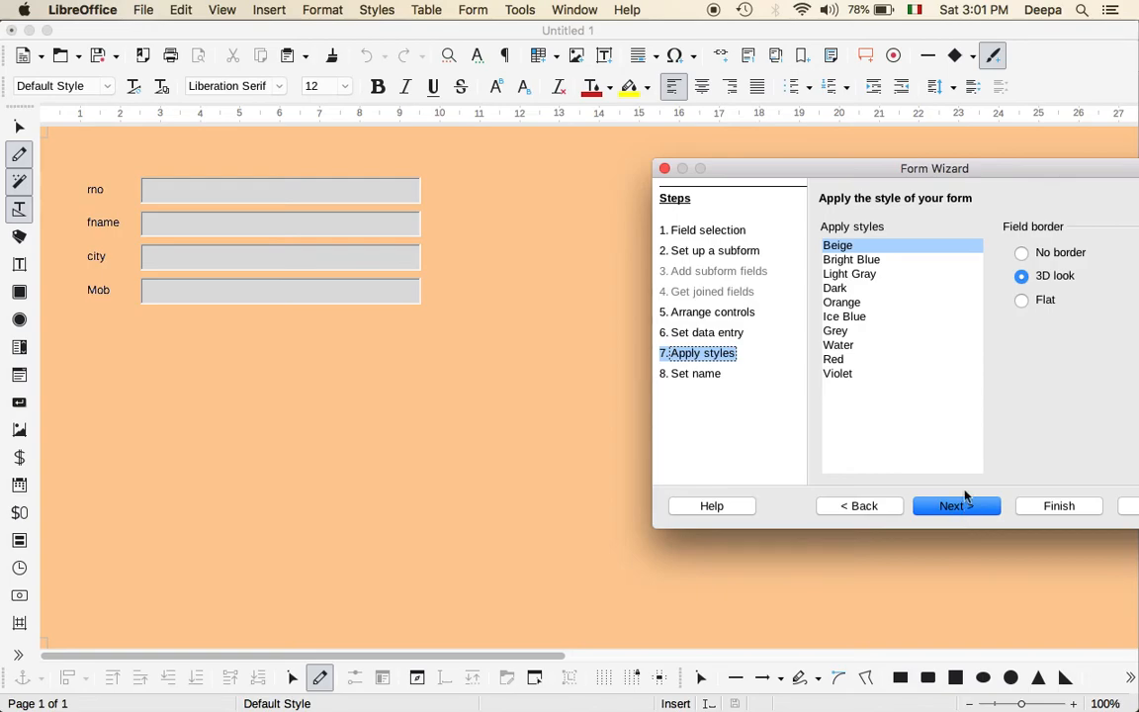
{"action": "left_click", "coordinate": [867, 260]}
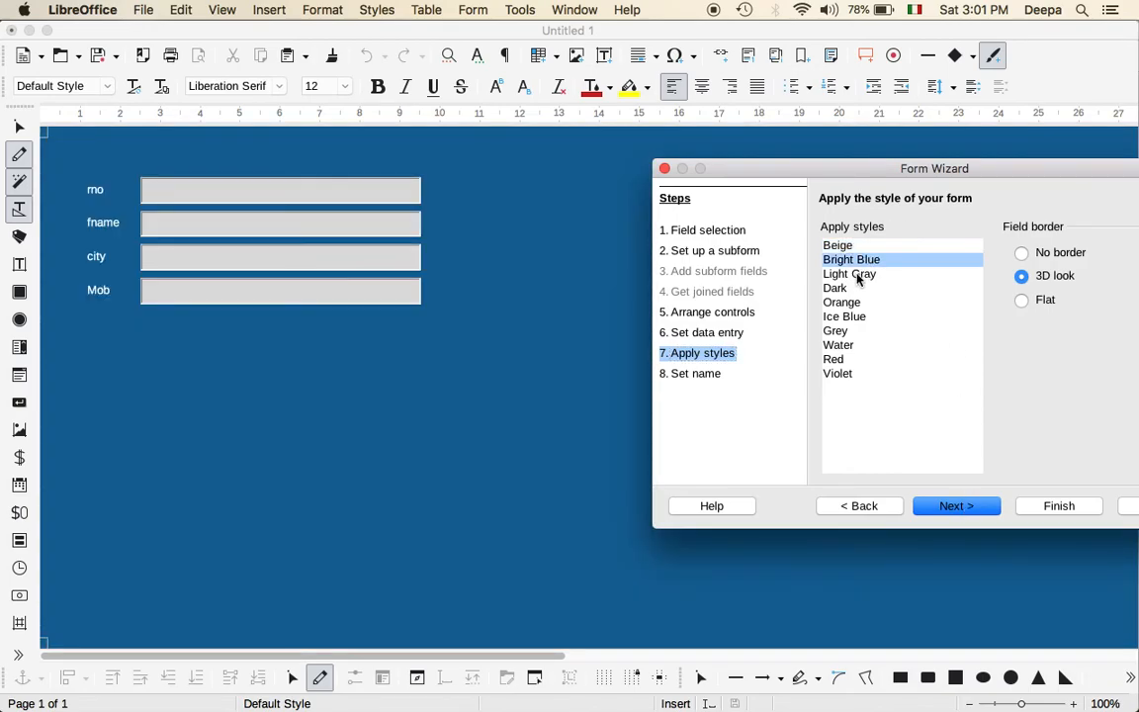
{"action": "left_click", "coordinate": [857, 276]}
{"action": "left_click", "coordinate": [841, 288]}
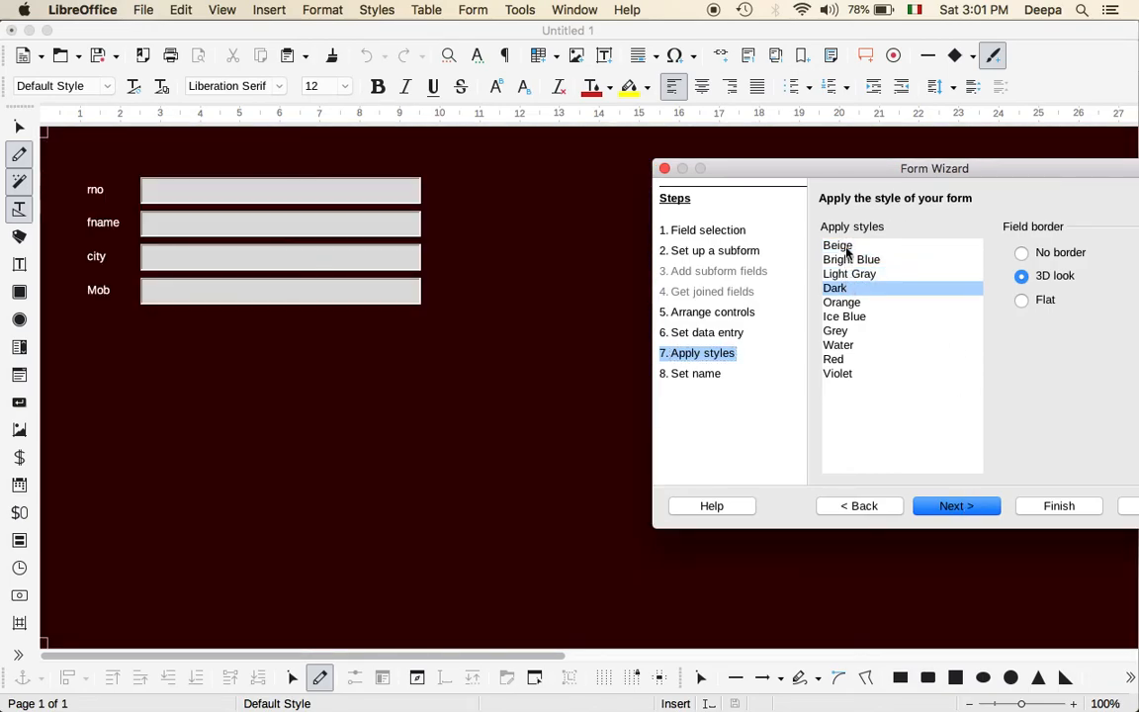
{"action": "left_click", "coordinate": [846, 247]}
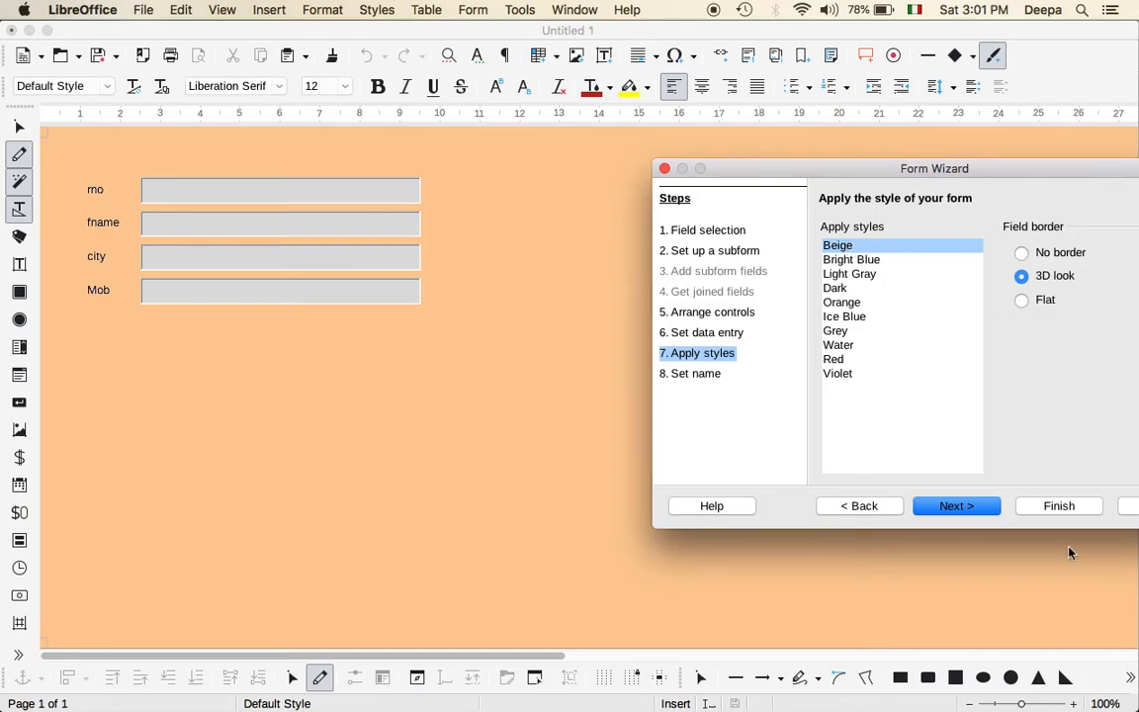
{"action": "left_click", "coordinate": [948, 508]}
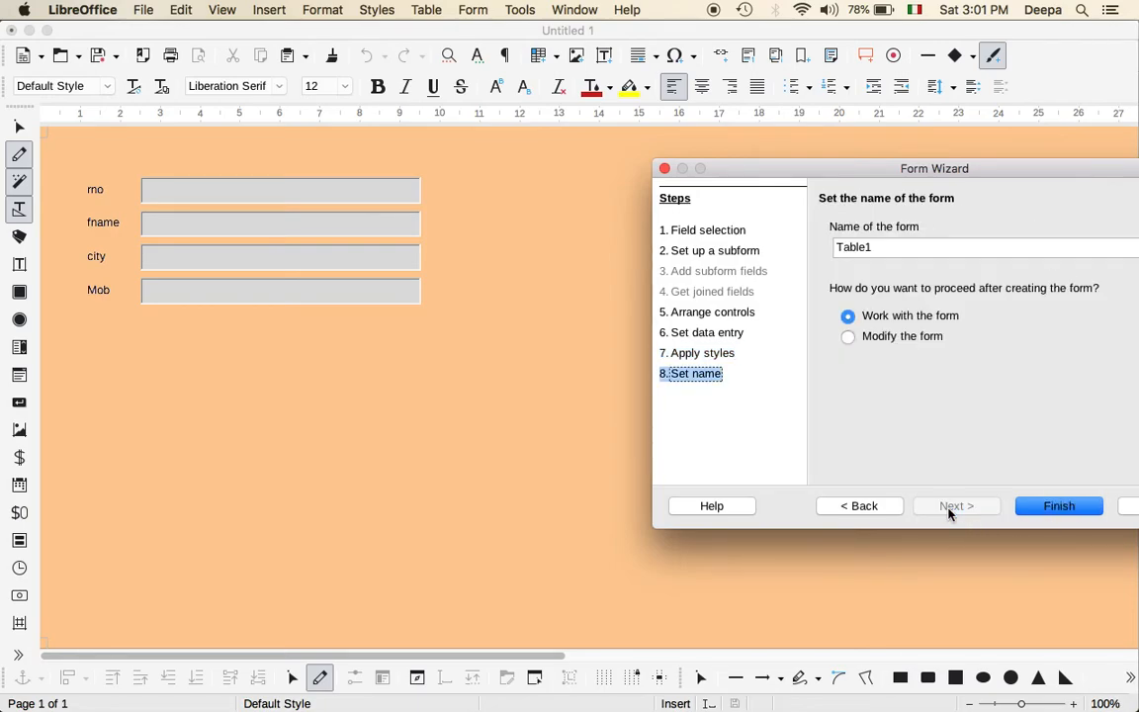
Step: Name the form Table1 Form and finish the wizard to work with the form
{"action": "left_click", "coordinate": [897, 250]}
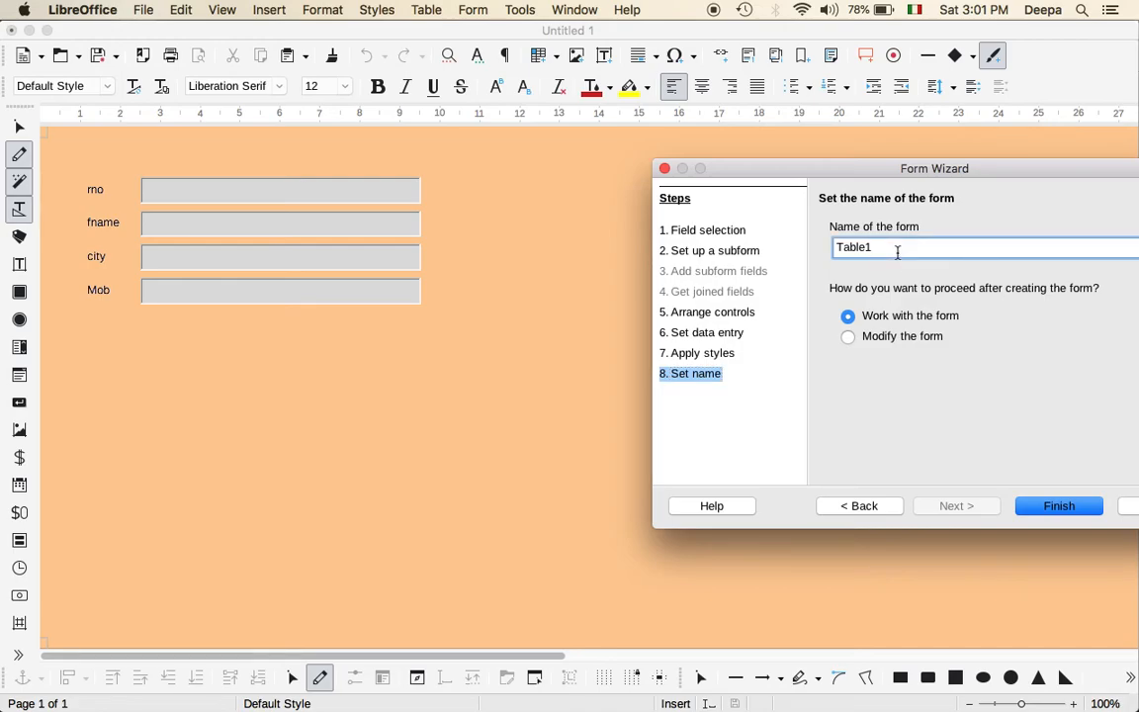
{"action": "type", "text": "Form"}
{"action": "left_click", "coordinate": [1059, 507]}
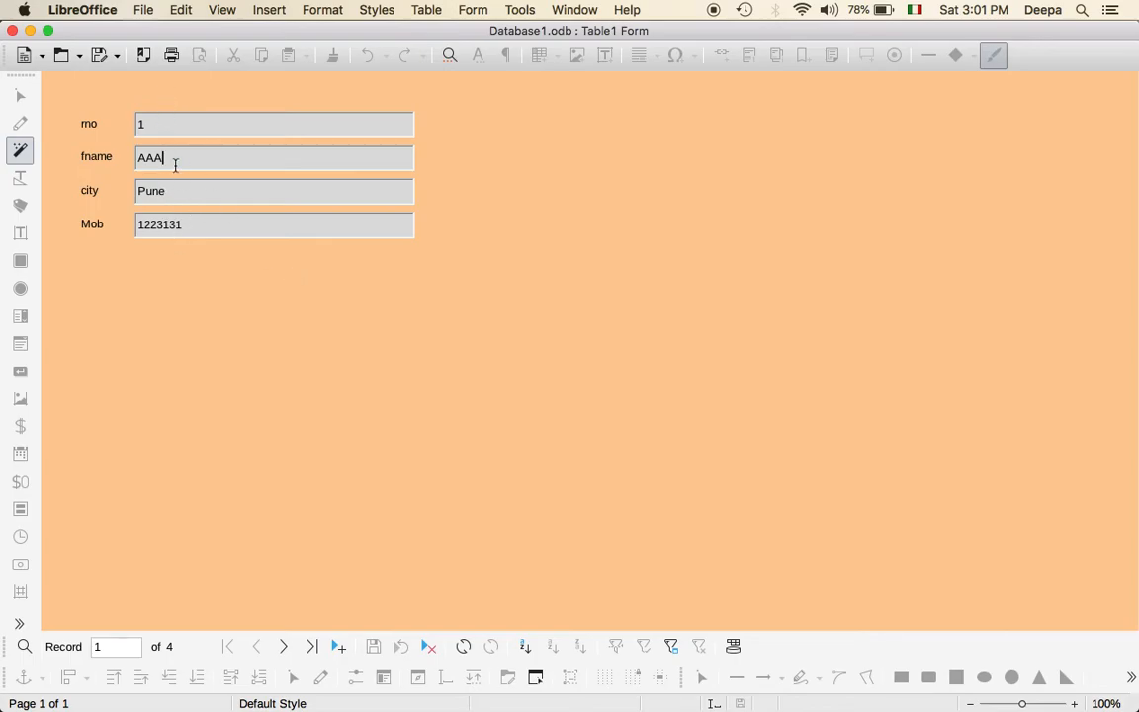
Step: Replace the placeholder in the first record's fname field with a student's first name and save the record
{"action": "key", "text": "BackSpace"}
{"action": "key", "text": "BackSpace"}
{"action": "key", "text": "BackSpace"}
{"action": "type", "text": "Anjan"}
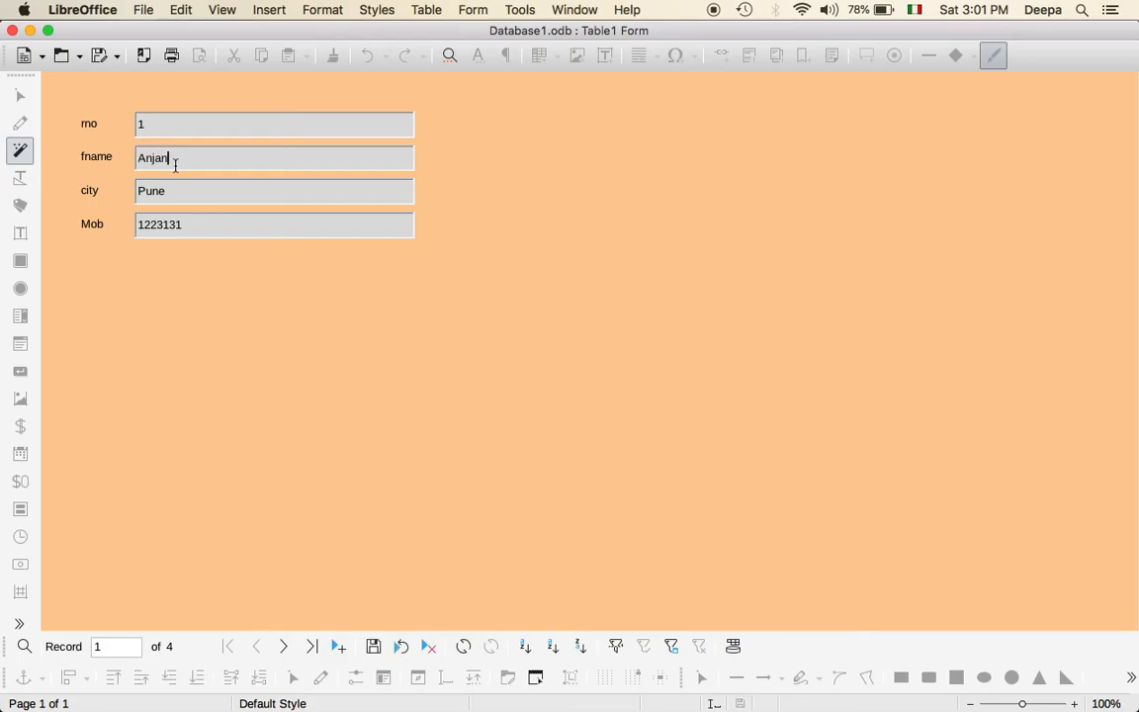
{"action": "type", "text": "a"}
{"action": "left_click", "coordinate": [374, 646]}
Step: Add a new record with rno 5, the student's first name, city Mumbai and a mobile number, and save it
{"action": "left_click", "coordinate": [338, 647]}
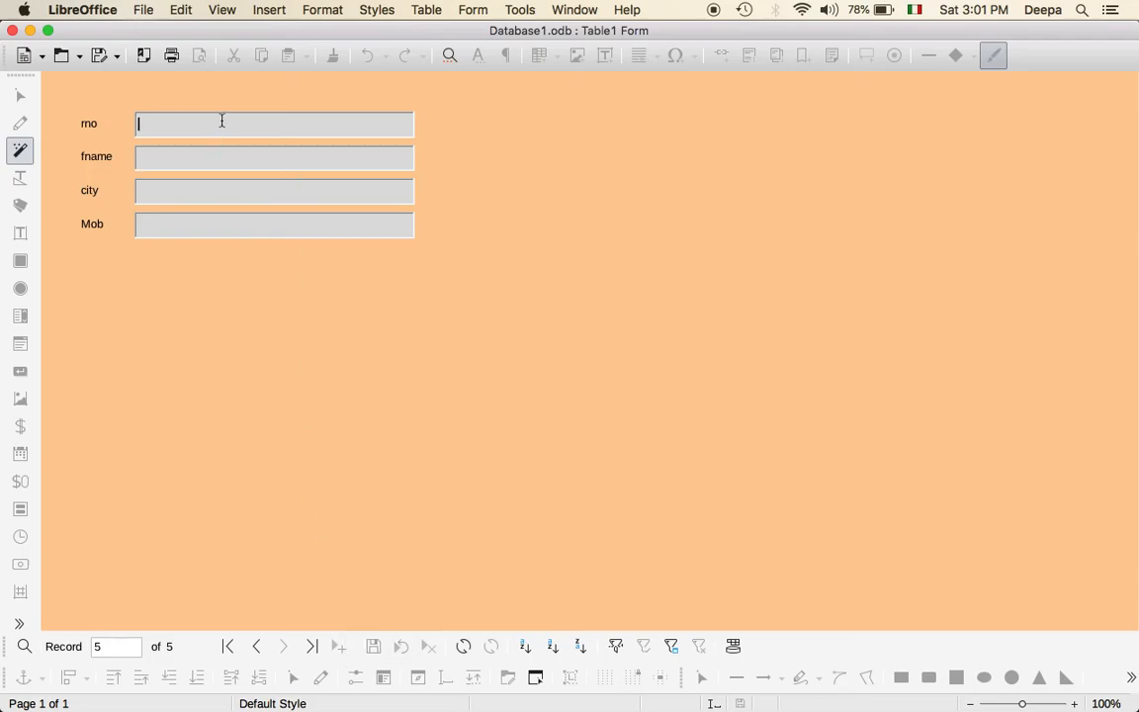
{"action": "type", "text": "5Diana"}
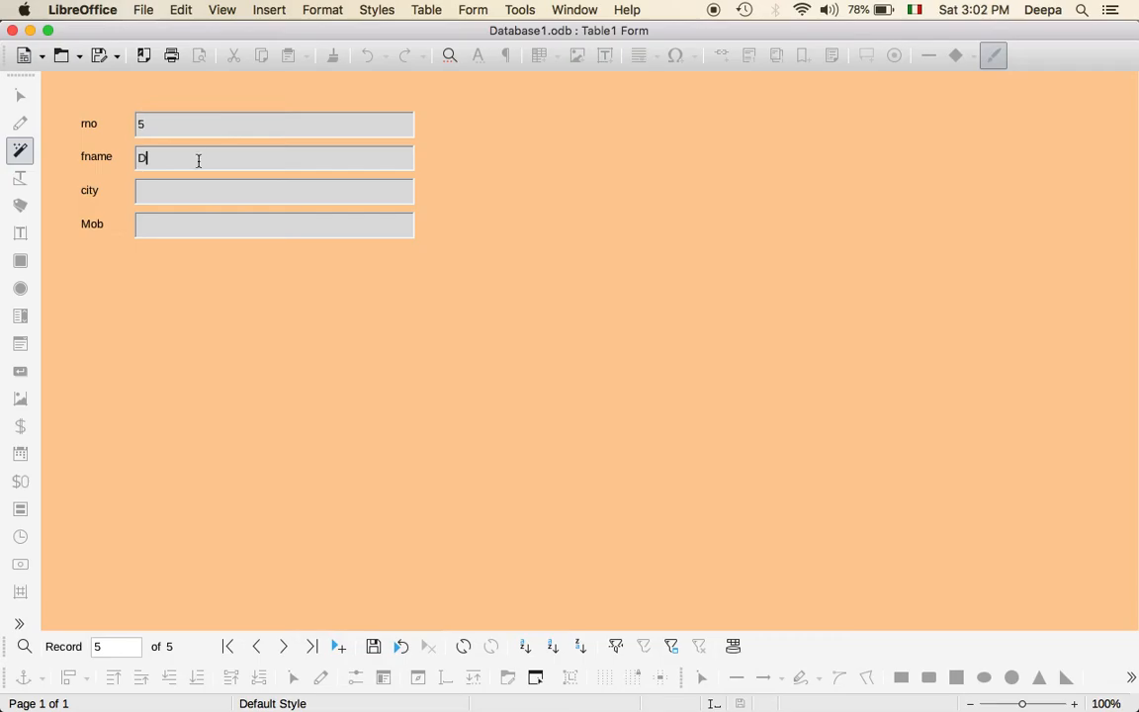
{"action": "left_click", "coordinate": [185, 194]}
{"action": "type", "text": "Mumbai"}
{"action": "left_click", "coordinate": [175, 224]}
{"action": "type", "text": "12123"}
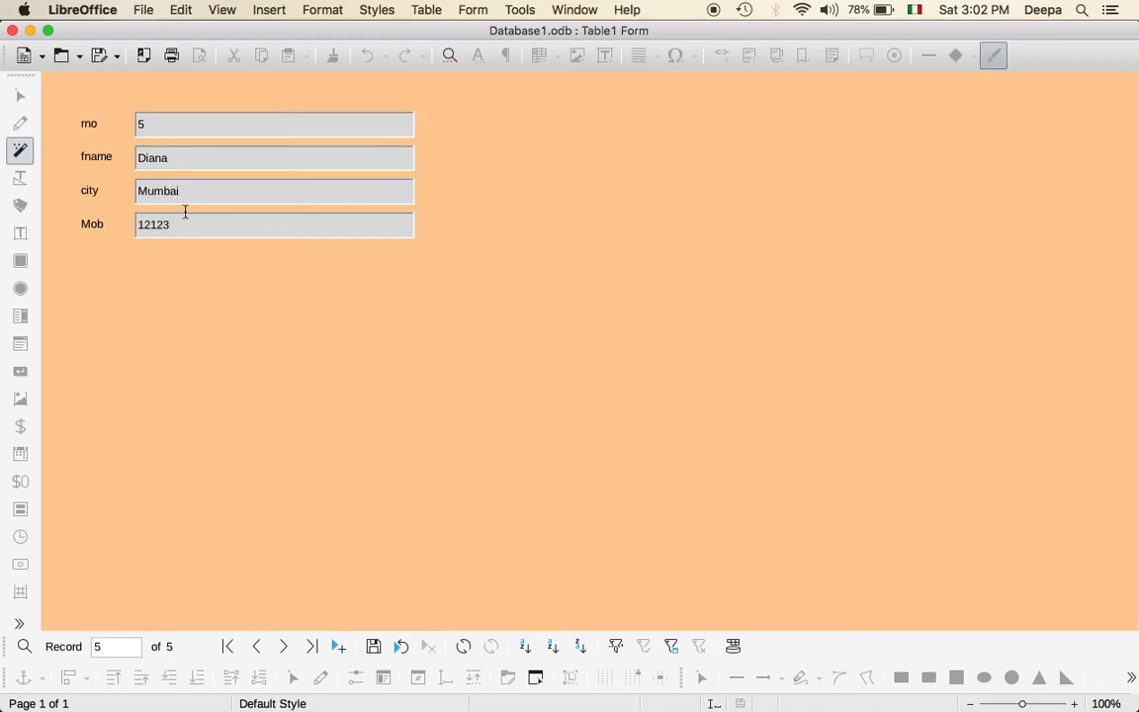
{"action": "left_click", "coordinate": [374, 647]}
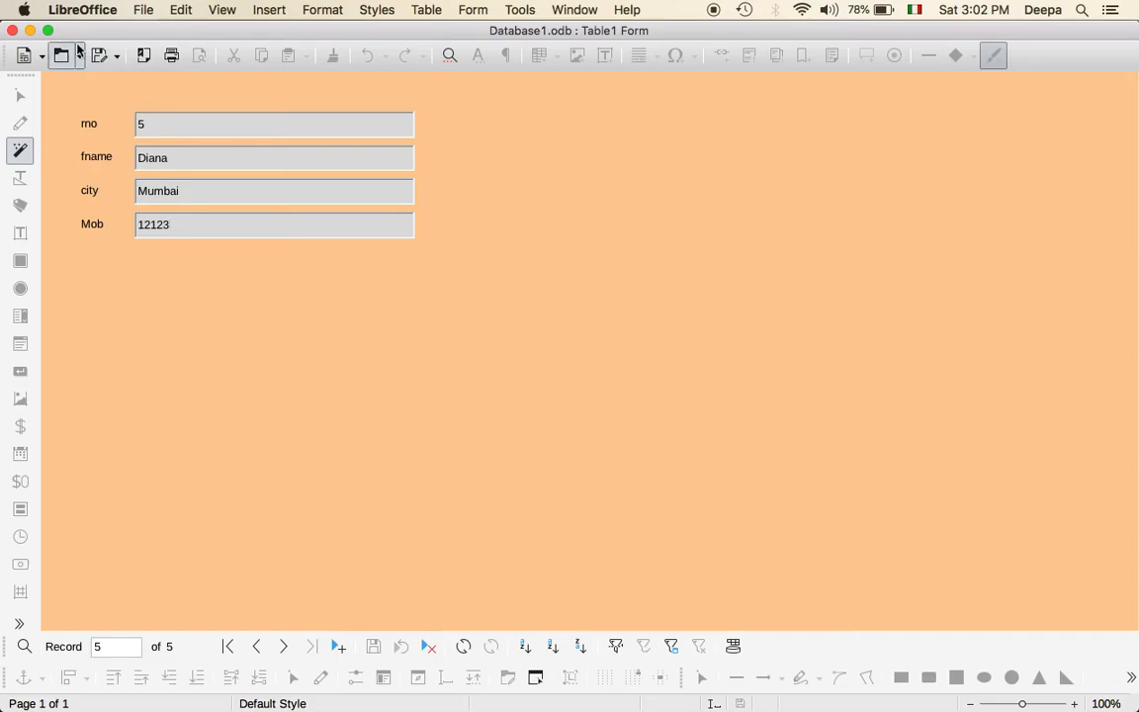
Step: Close the form, open Table1 to check the edited and added records, and close the table
{"action": "left_click", "coordinate": [12, 31]}
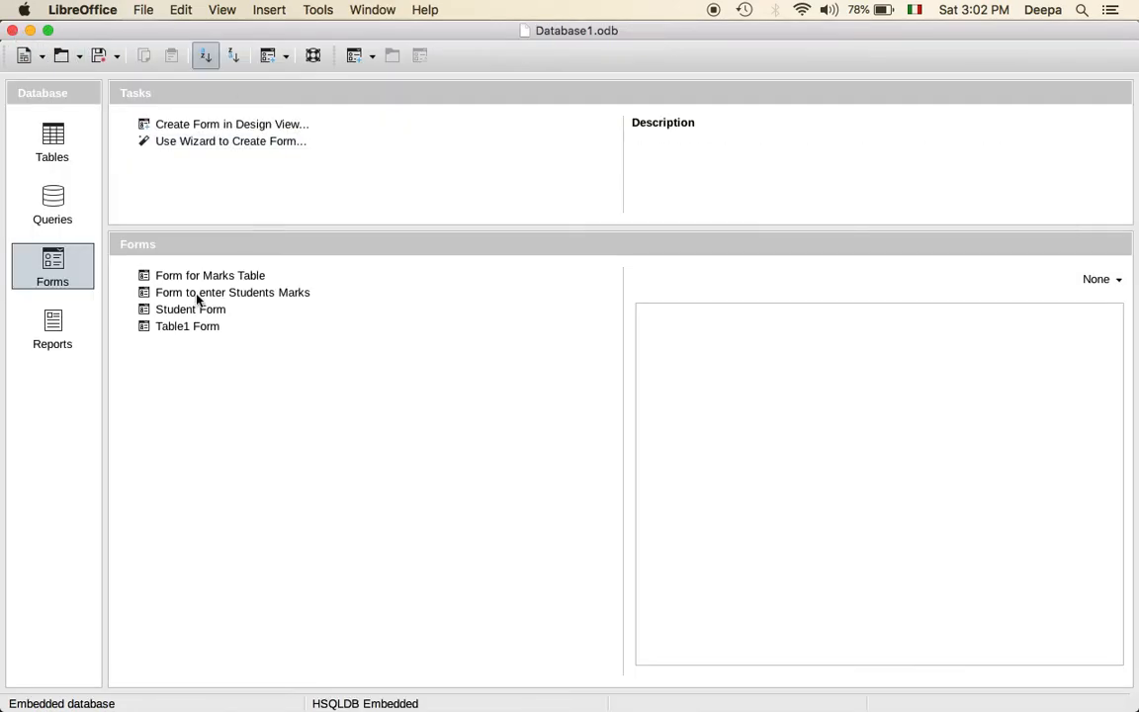
{"action": "left_click", "coordinate": [68, 145]}
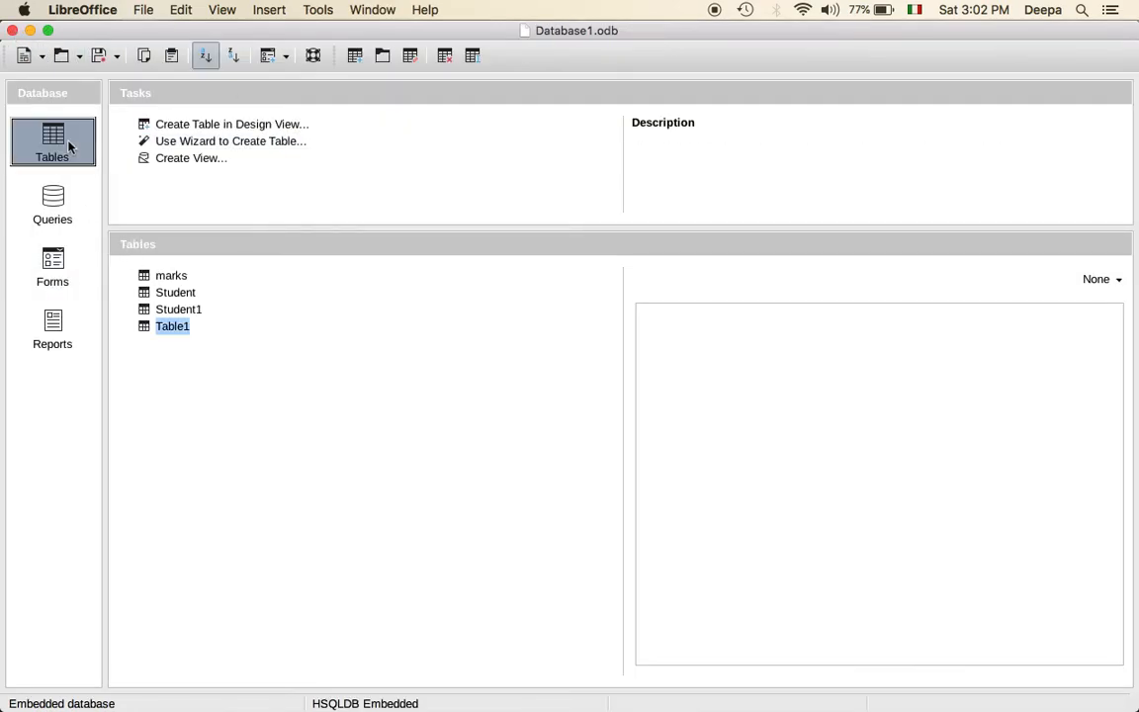
{"action": "double_click", "coordinate": [184, 328]}
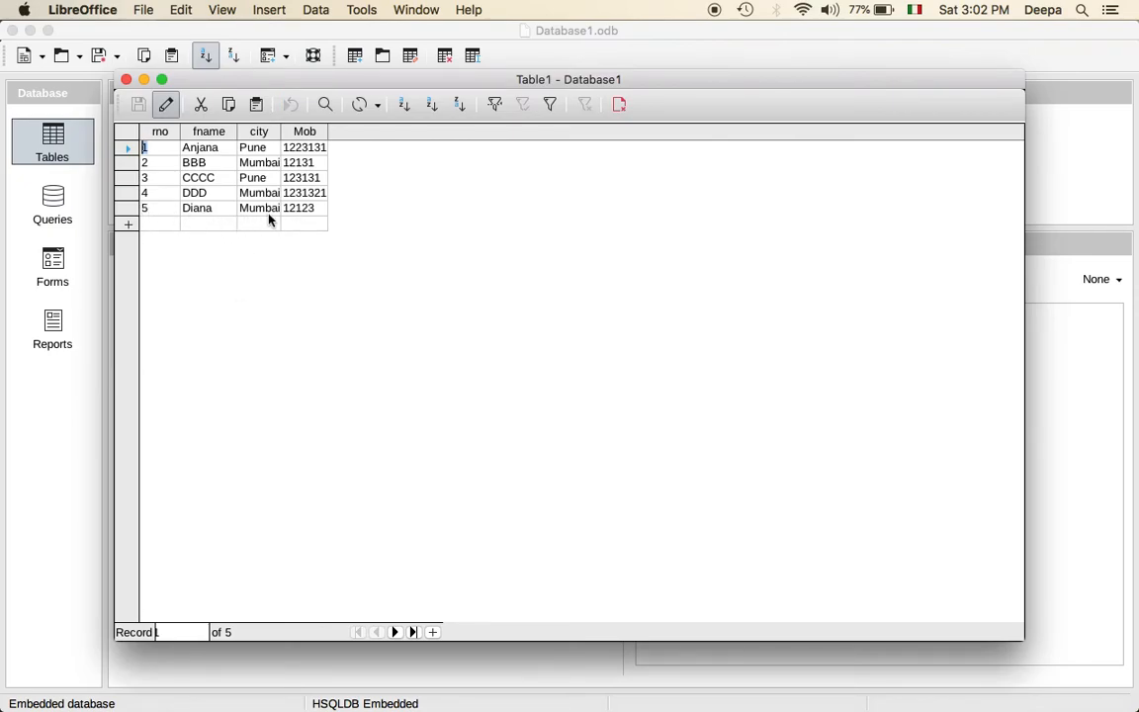
{"action": "left_click", "coordinate": [126, 79]}
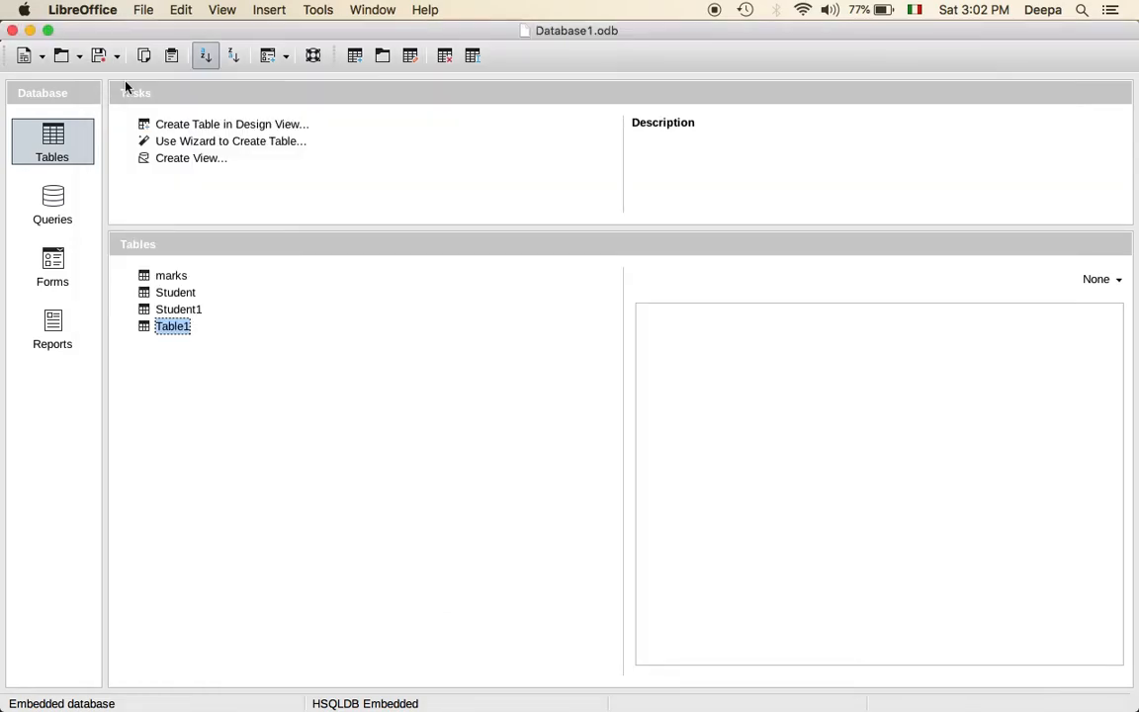
Step: Start a wizard report based on Table1 and include all its fields: rno, fname, city and Mob
{"action": "left_click", "coordinate": [52, 336]}
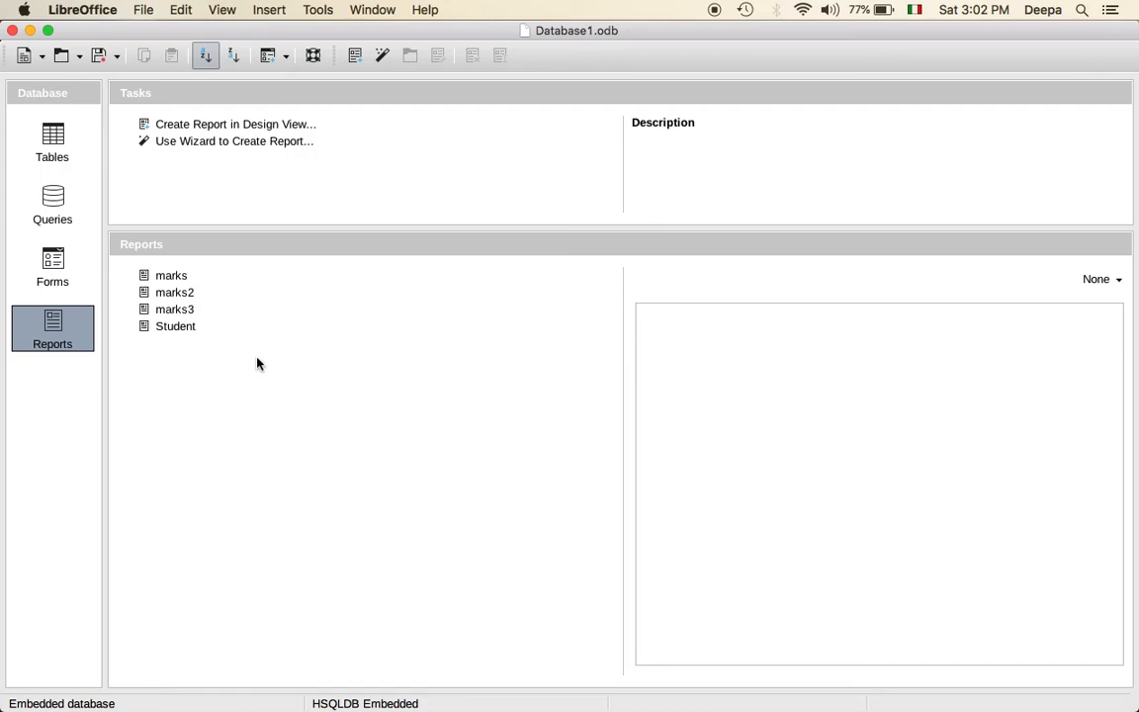
{"action": "left_click", "coordinate": [280, 145]}
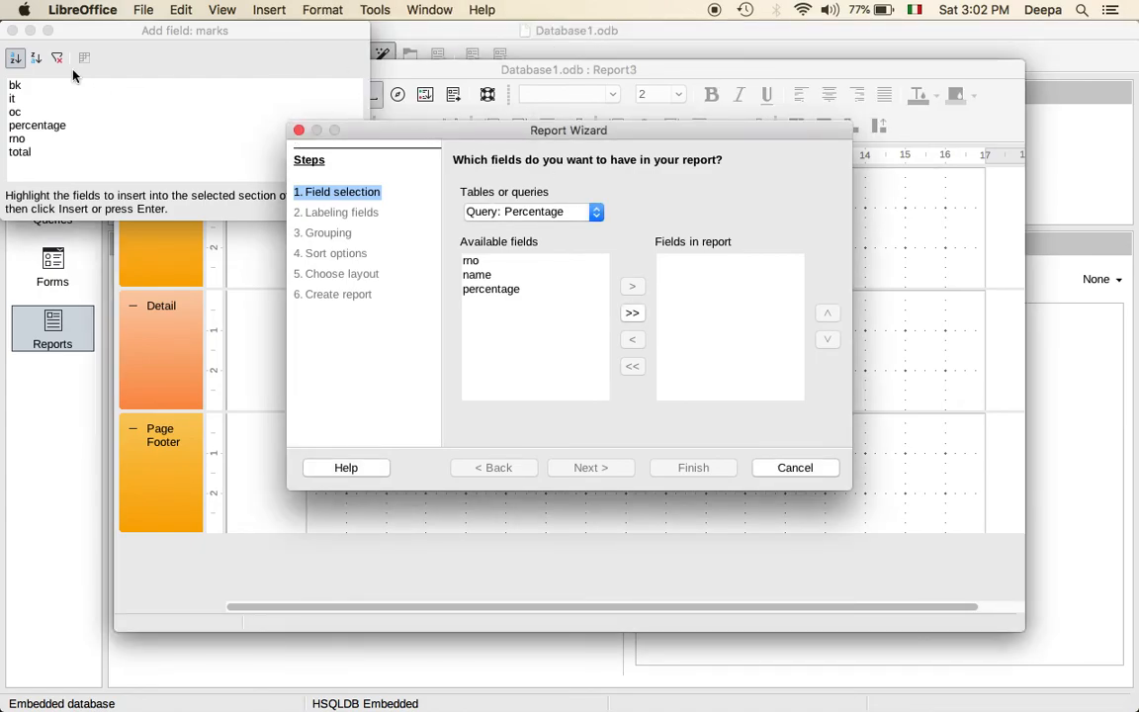
{"action": "left_click", "coordinate": [13, 32]}
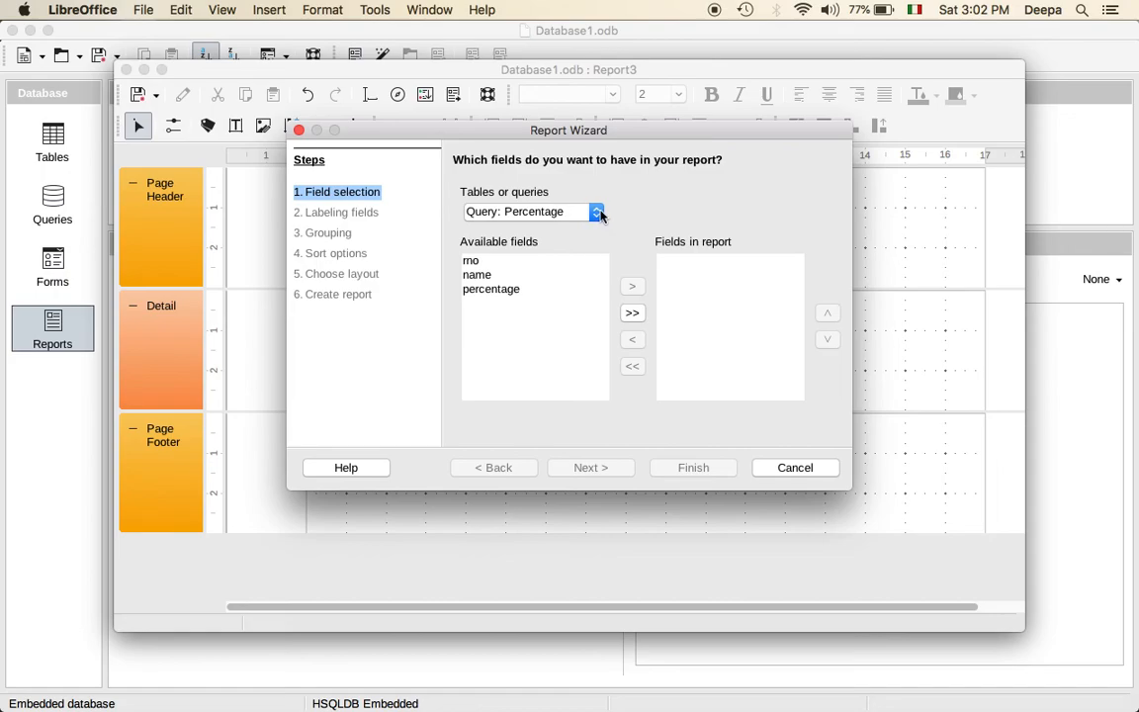
{"action": "left_click", "coordinate": [544, 212]}
{"action": "left_click", "coordinate": [561, 332]}
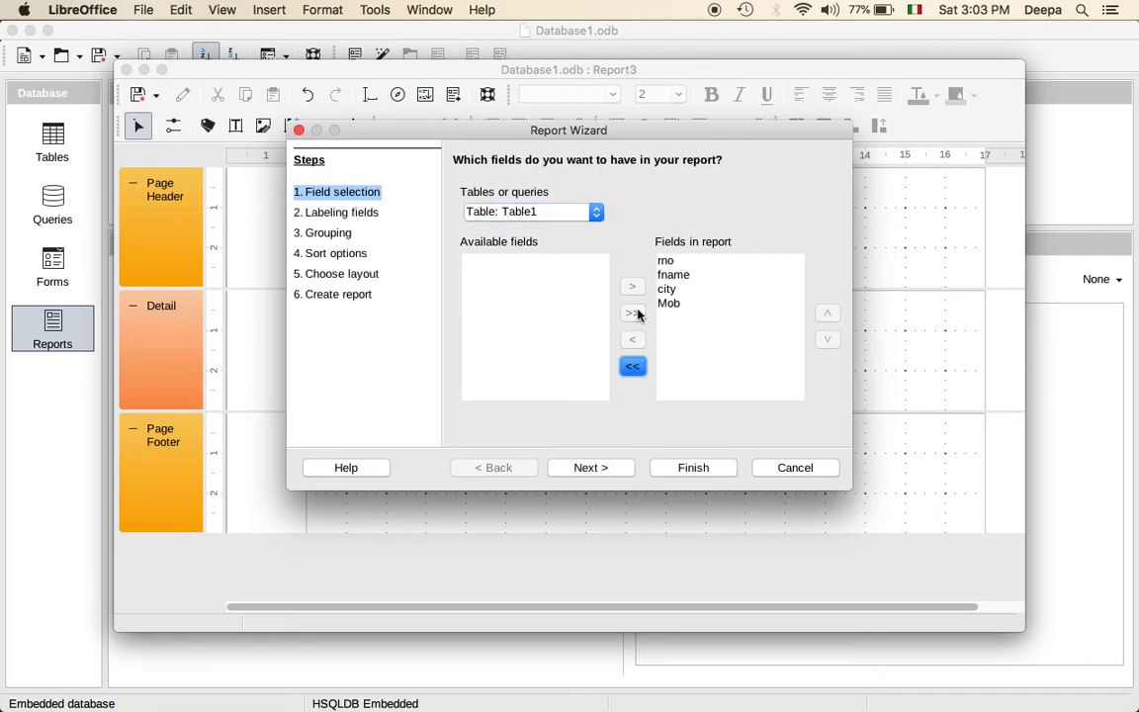
{"action": "left_click", "coordinate": [594, 476]}
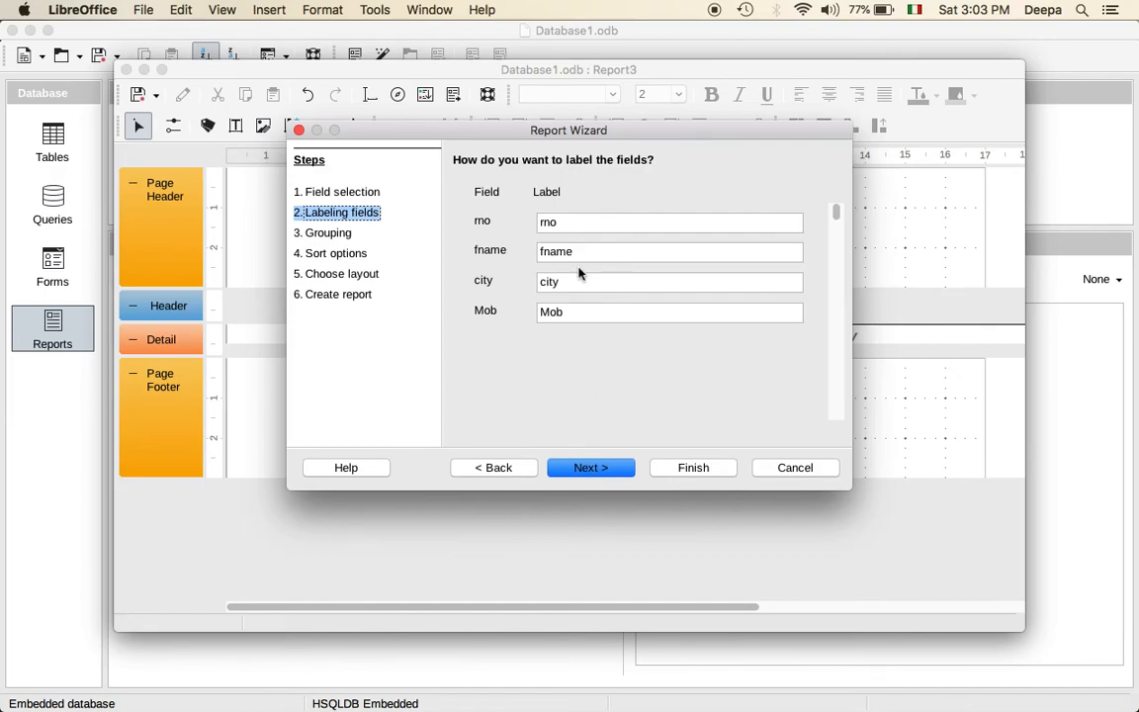
Step: Label the rno field Roll Number and the fname field First Name in the report, and accept the labels
{"action": "left_click", "coordinate": [574, 221]}
{"action": "key", "text": "BackSpace"}
{"action": "key", "text": "BackSpace"}
{"action": "key", "text": "BackSpace"}
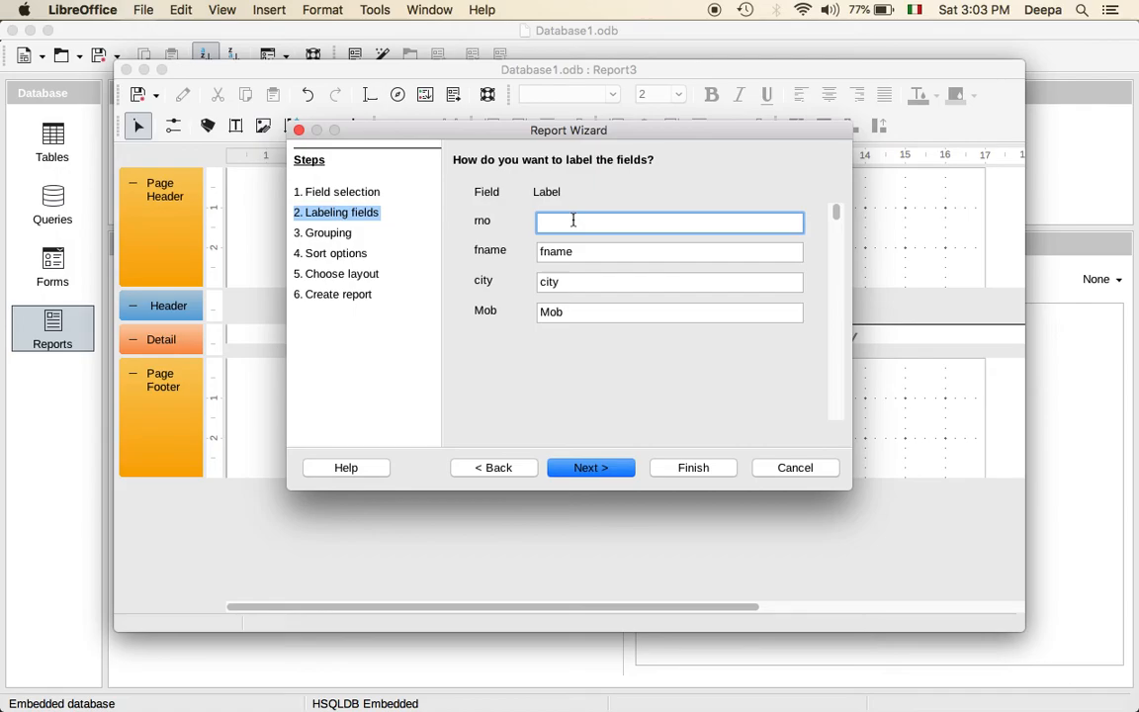
{"action": "type", "text": "Roll No"}
{"action": "type", "text": "mber"}
{"action": "key", "text": "Tab"}
{"action": "type", "text": "First Name"}
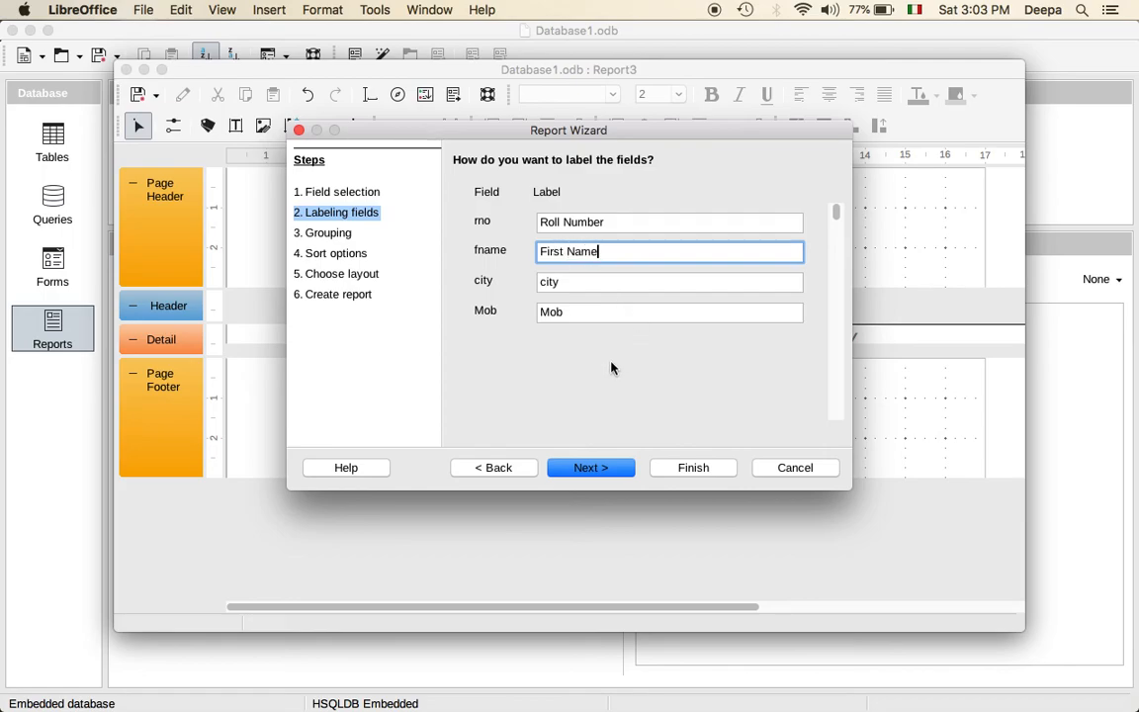
{"action": "left_click", "coordinate": [586, 469]}
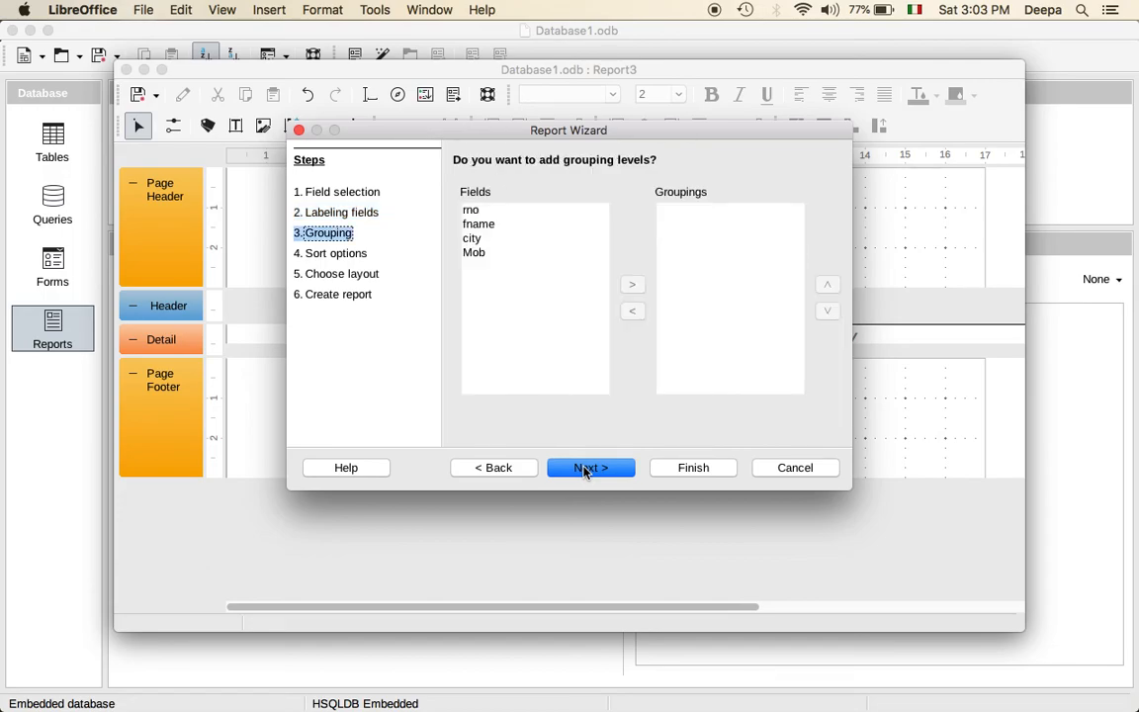
Step: Group the report by city and accept the default sort options
{"action": "left_click", "coordinate": [476, 238]}
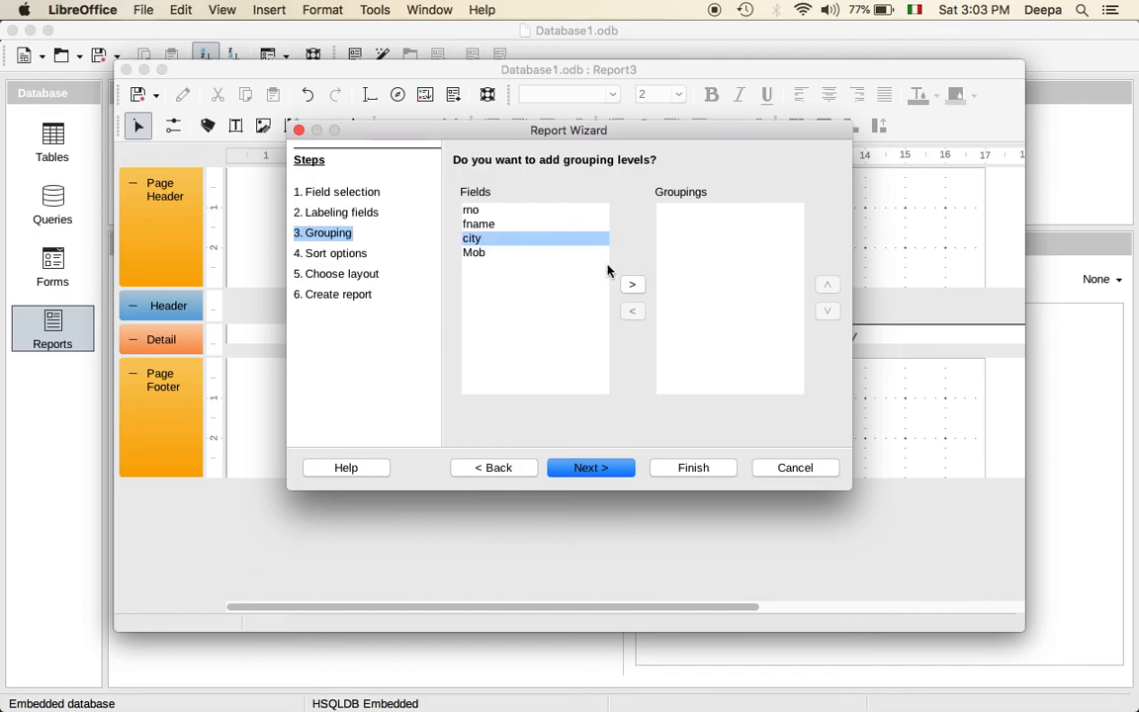
{"action": "left_click", "coordinate": [632, 286]}
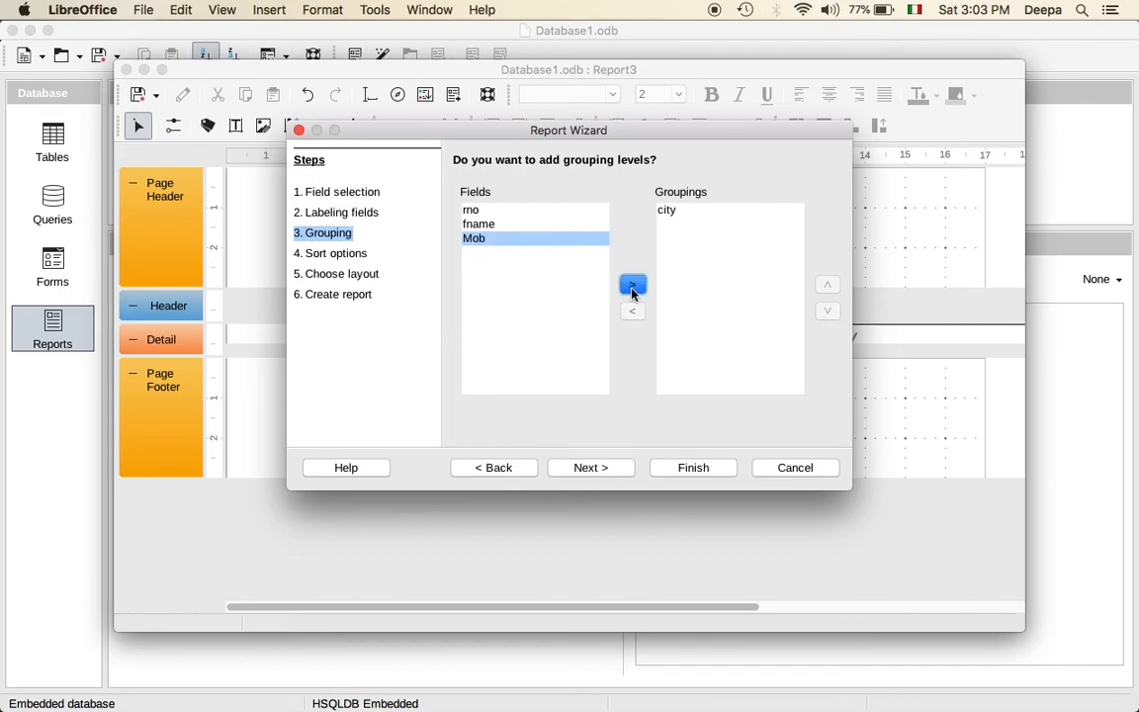
{"action": "left_click", "coordinate": [614, 470]}
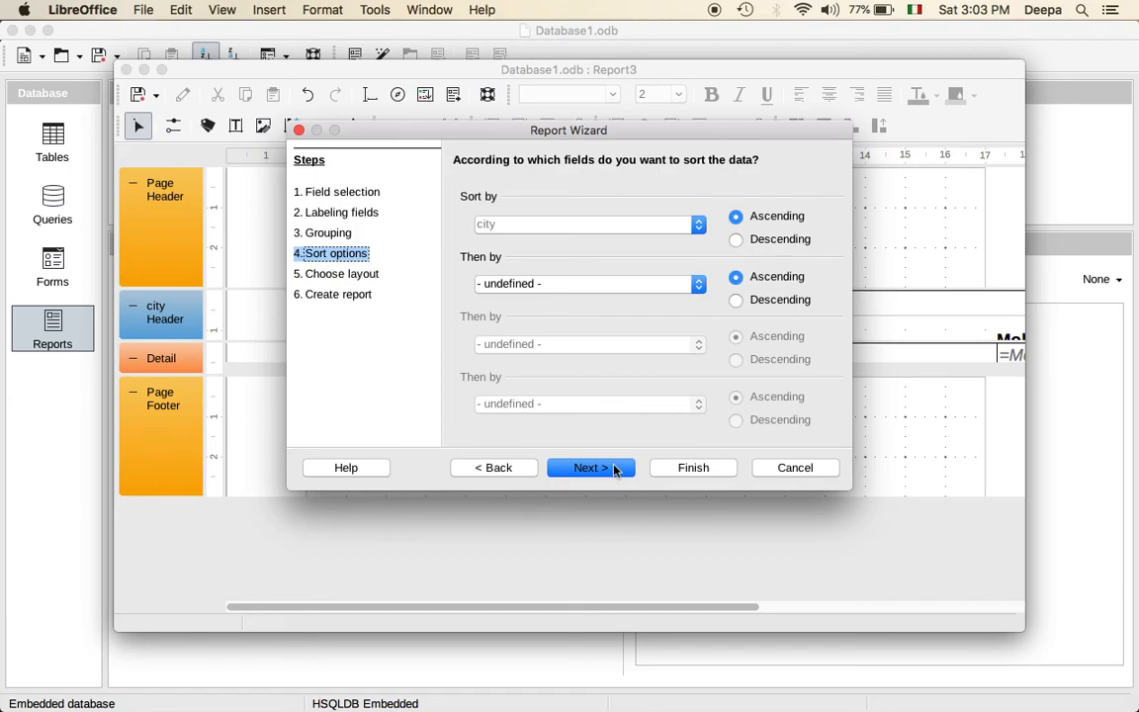
{"action": "left_click", "coordinate": [615, 471]}
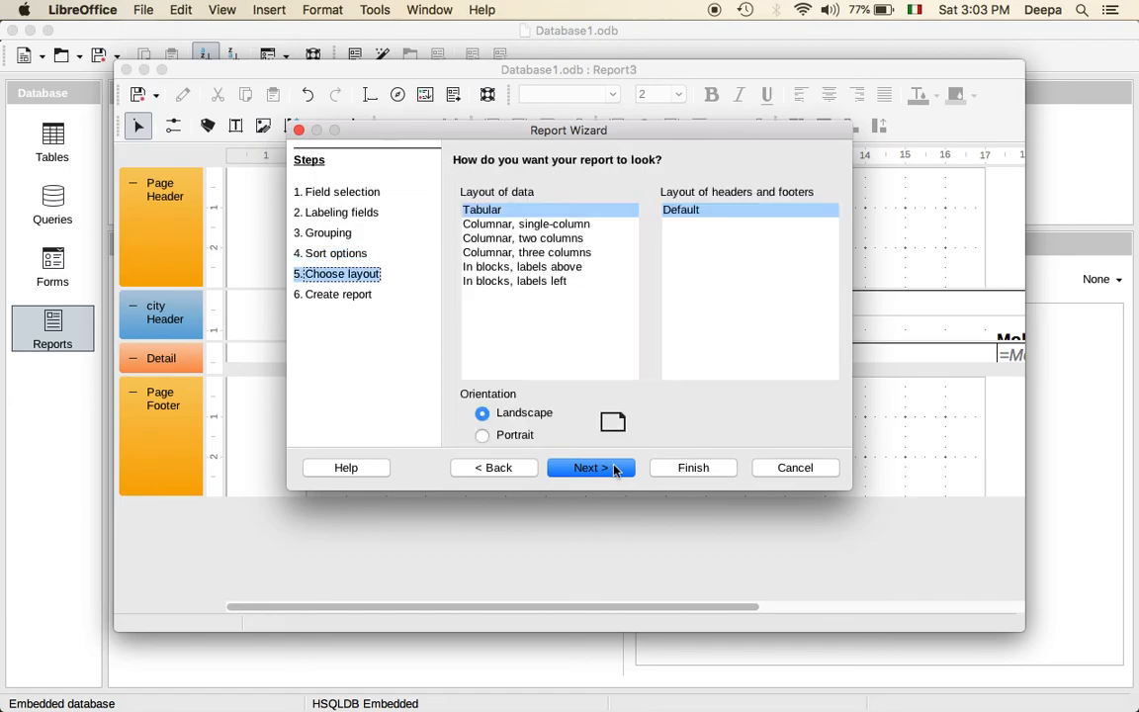
Step: Try the single-column columnar layout, then choose the Tabular data layout and accept it with landscape orientation
{"action": "left_click", "coordinate": [540, 226]}
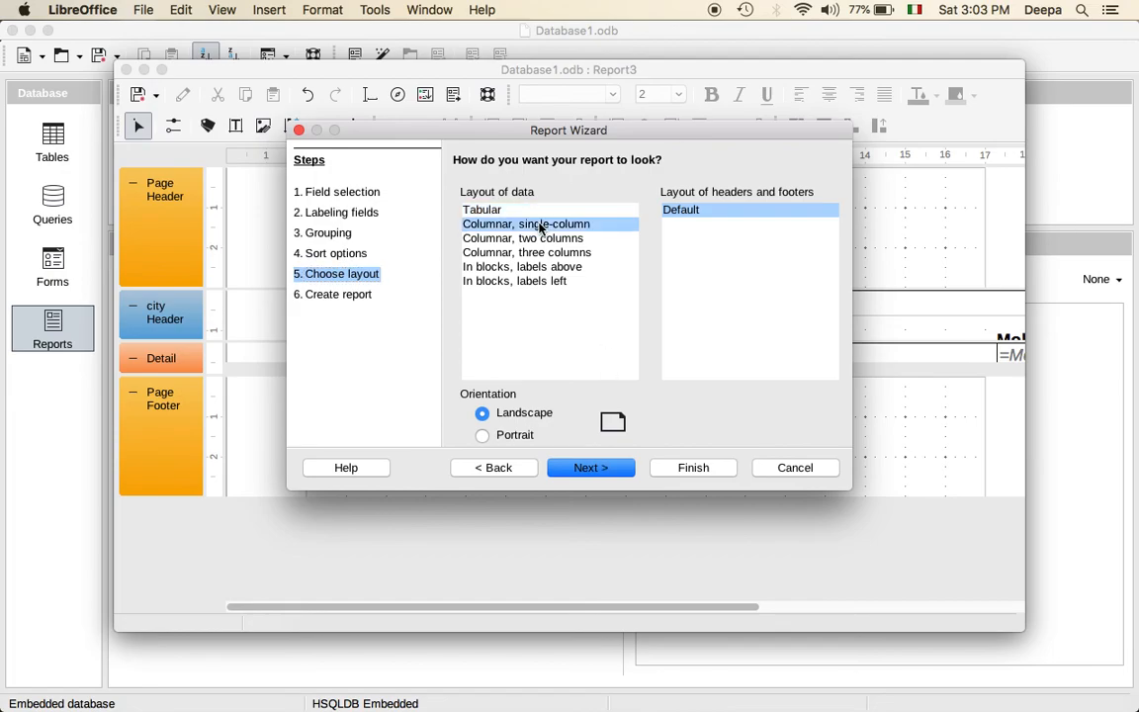
{"action": "left_click", "coordinate": [546, 214]}
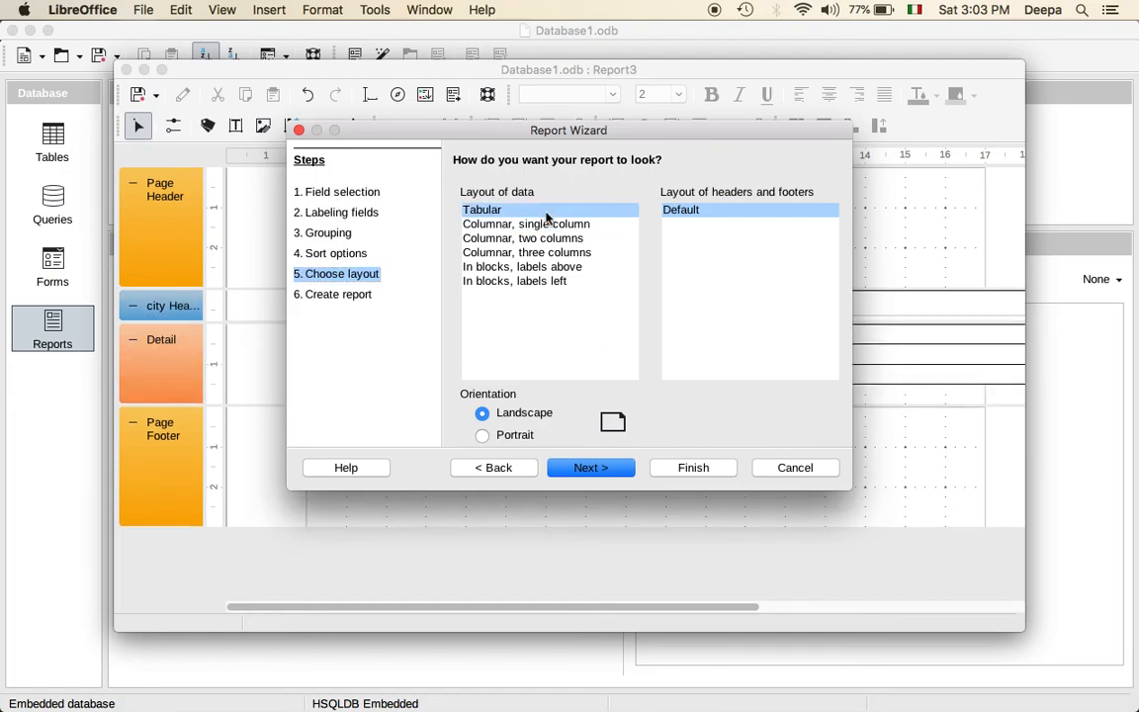
{"action": "left_click", "coordinate": [574, 468]}
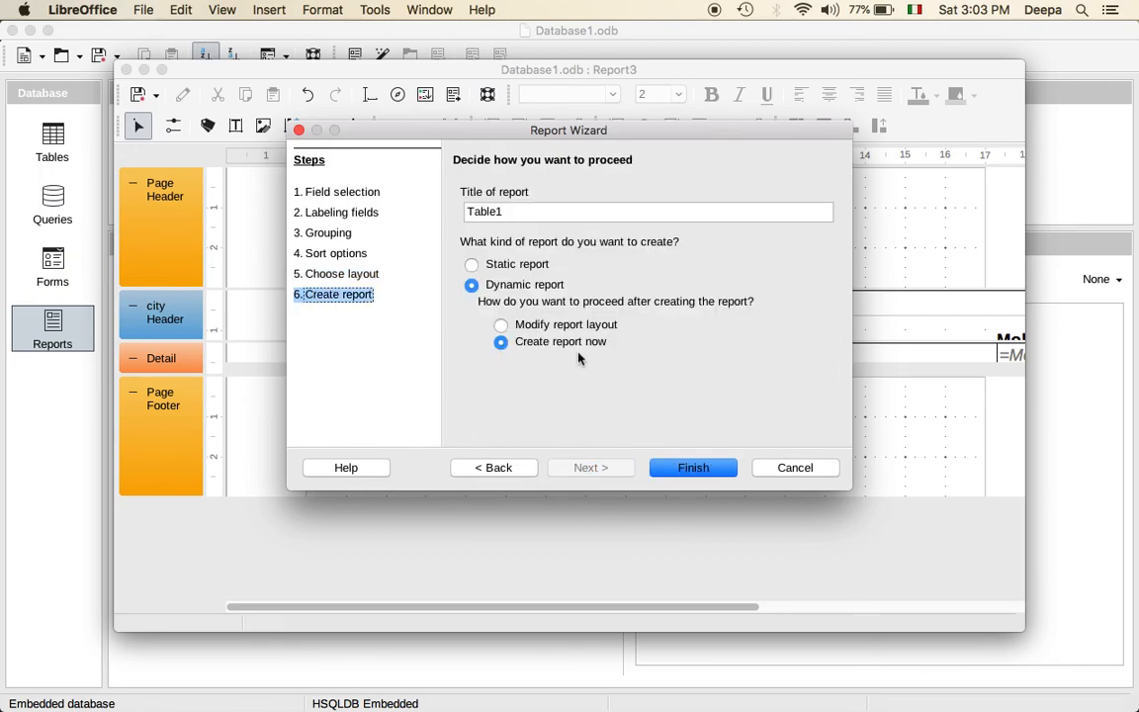
Step: Title the report Table1 Report and finish the wizard to create it immediately as a dynamic report
{"action": "left_click", "coordinate": [522, 209]}
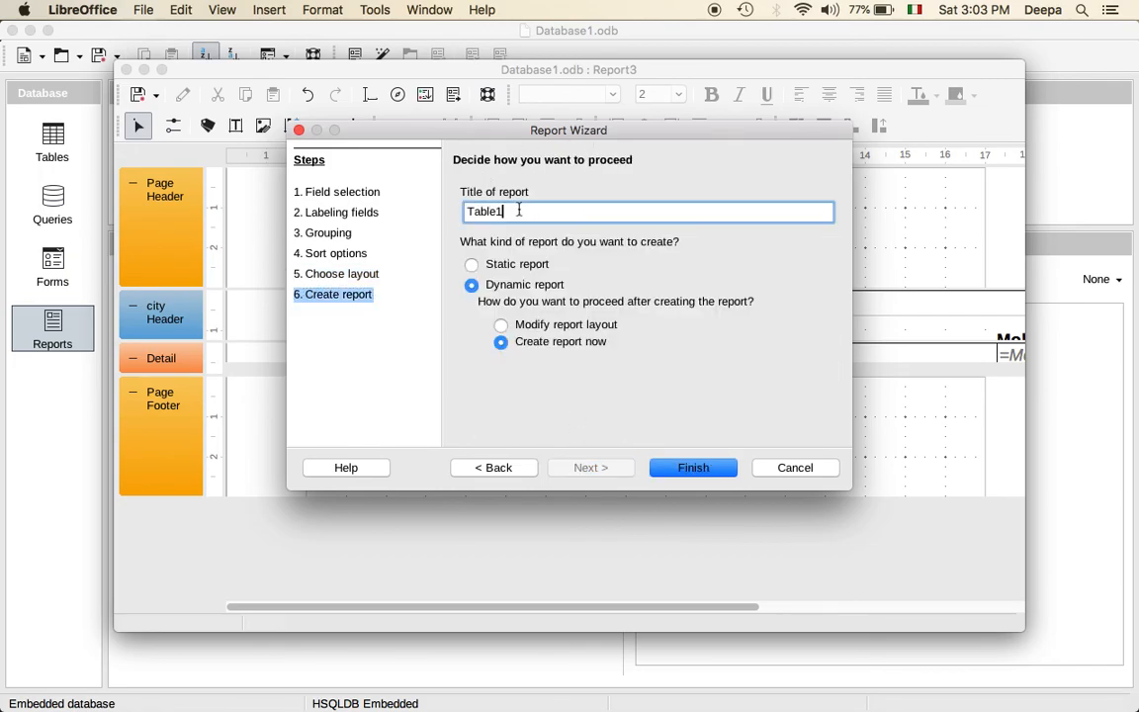
{"action": "type", "text": "Report"}
{"action": "left_click", "coordinate": [701, 475]}
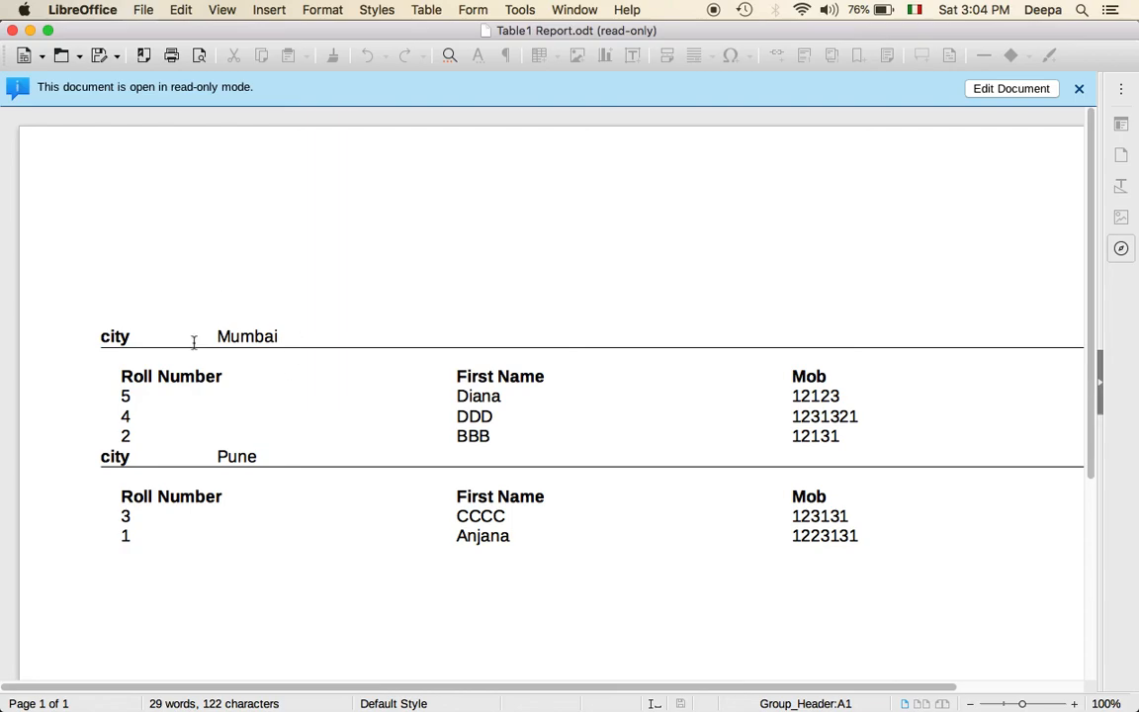
Step: Review the finished report's city groups, and close the report and the extra Report Wizard
{"action": "scroll", "coordinate": [370, 413], "scroll_direction": "down", "scroll_amount": 5}
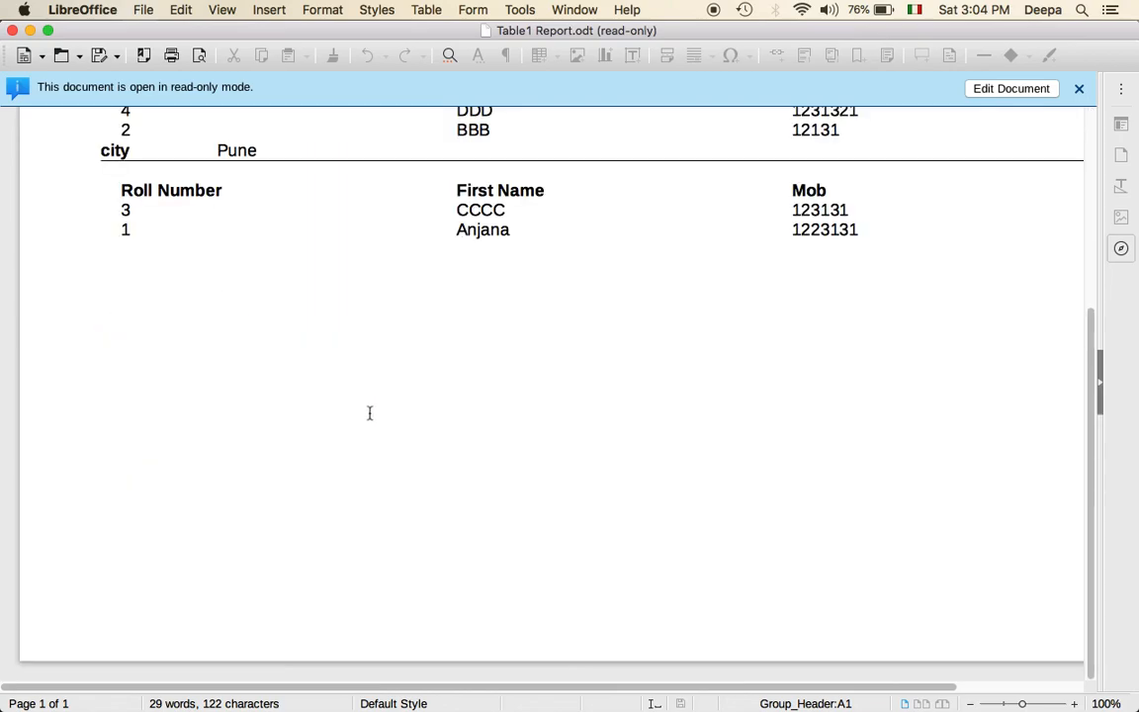
{"action": "scroll", "coordinate": [370, 412], "scroll_direction": "up", "scroll_amount": 4}
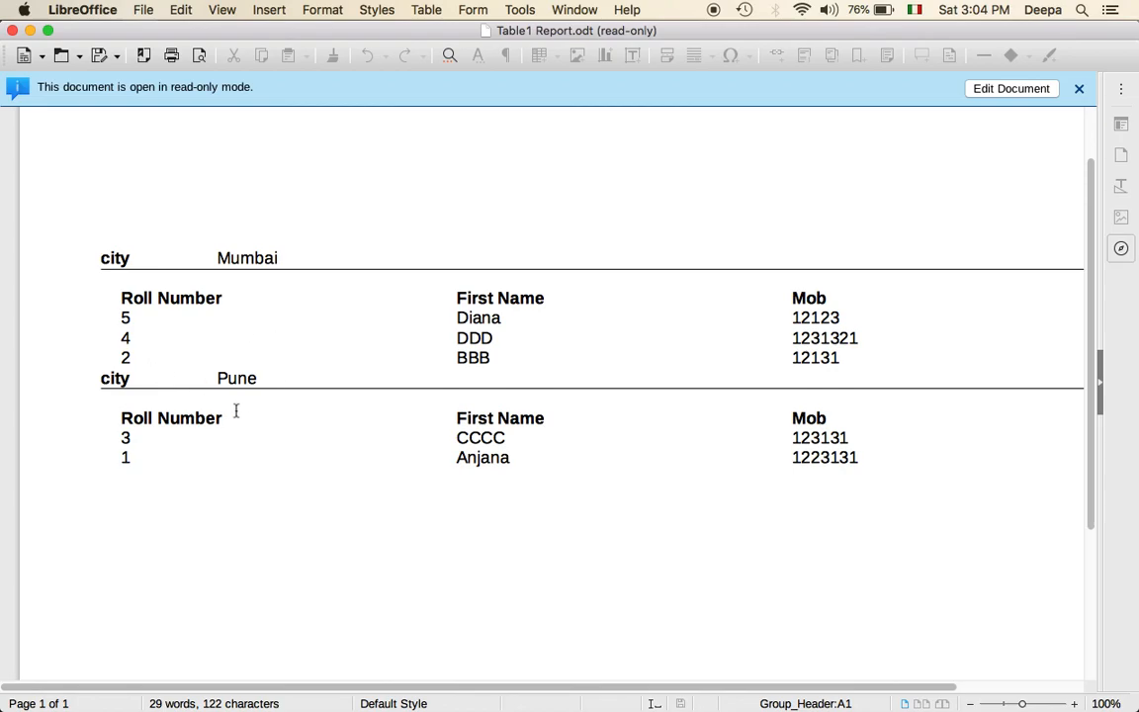
{"action": "left_click", "coordinate": [12, 31]}
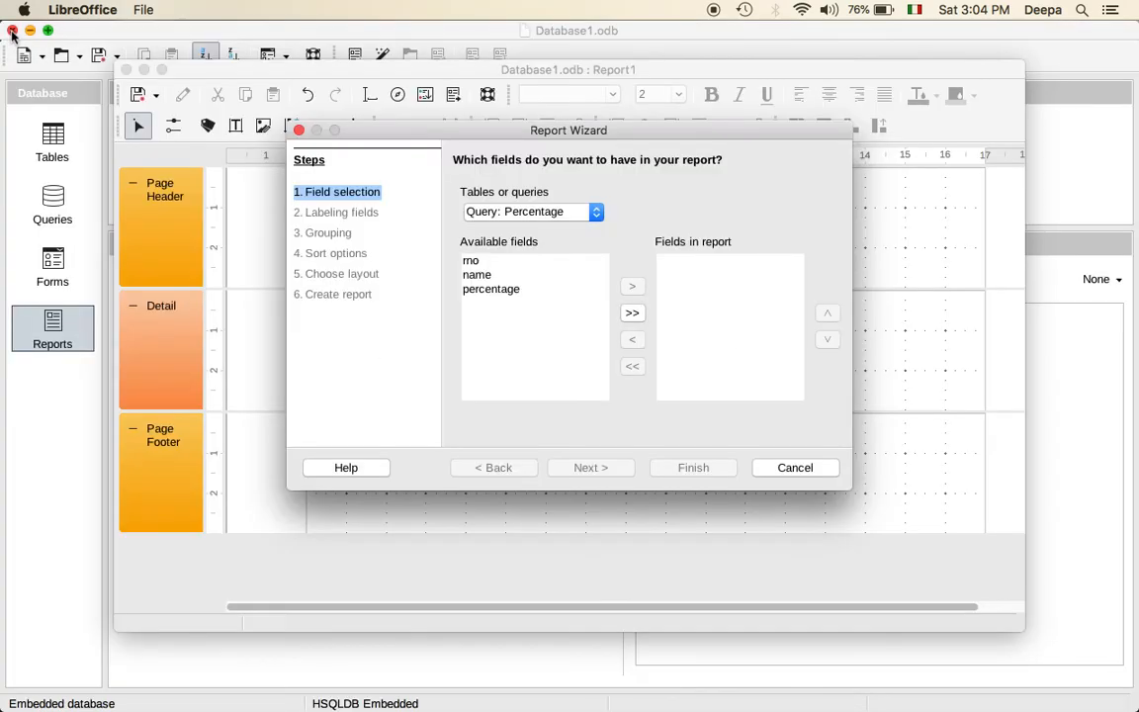
{"action": "left_click", "coordinate": [299, 131]}
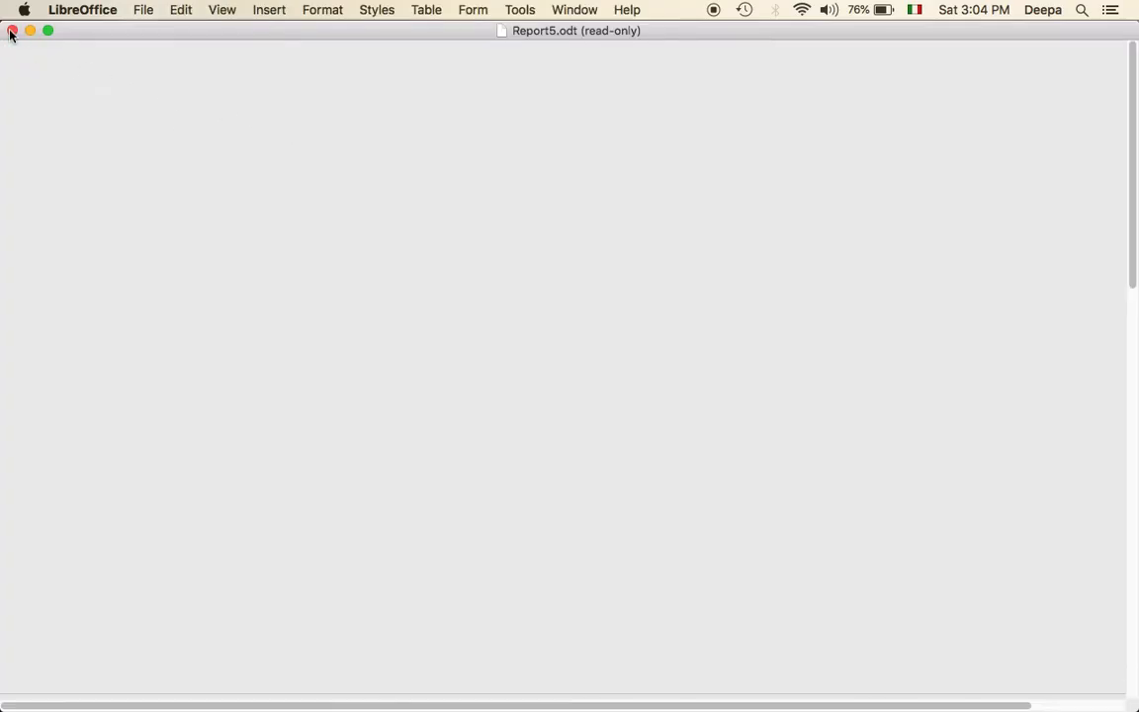
Step: Return to the Database1 window, list its tables, and briefly open a blank table design before closing it
{"action": "mouse_move", "coordinate": [1137, 588]}
{"action": "mouse_move", "coordinate": [1137, 610]}
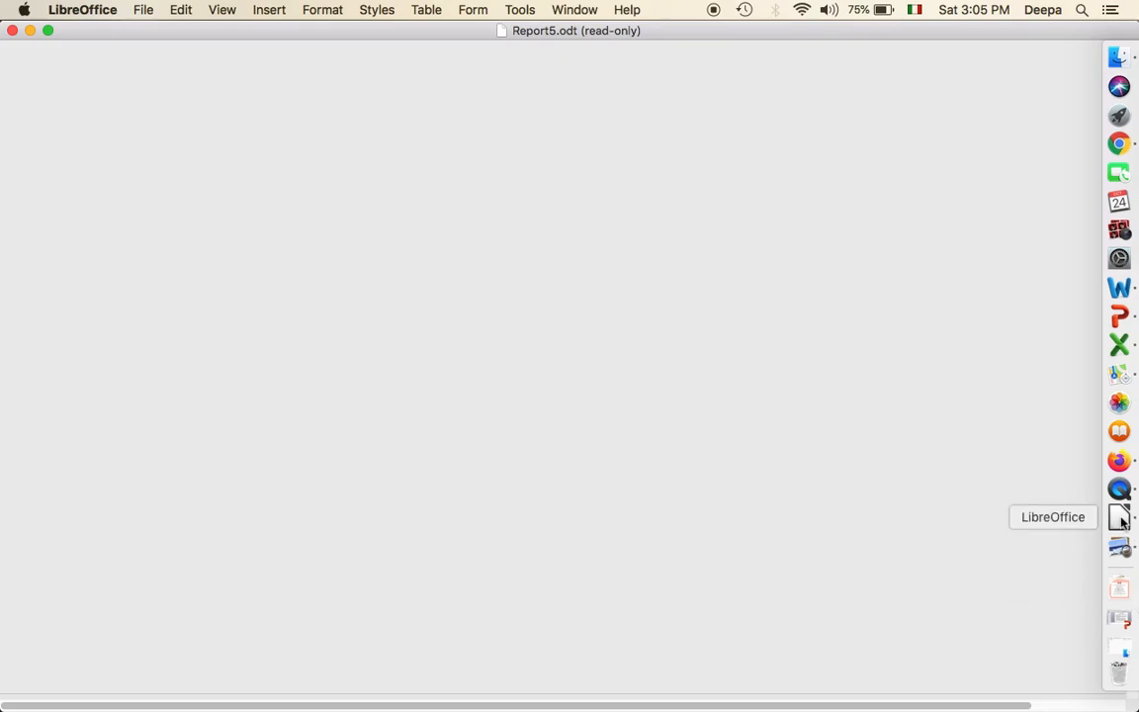
{"action": "key", "text": "super+Tab"}
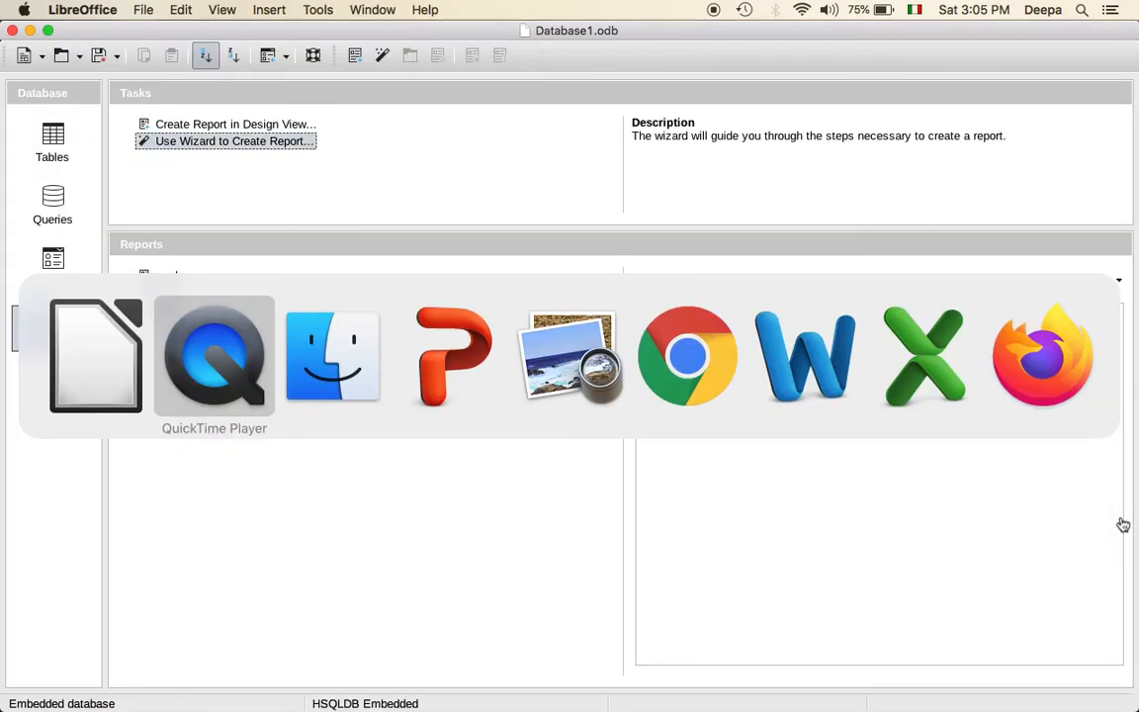
{"action": "left_click", "coordinate": [57, 143]}
{"action": "left_click", "coordinate": [57, 143]}
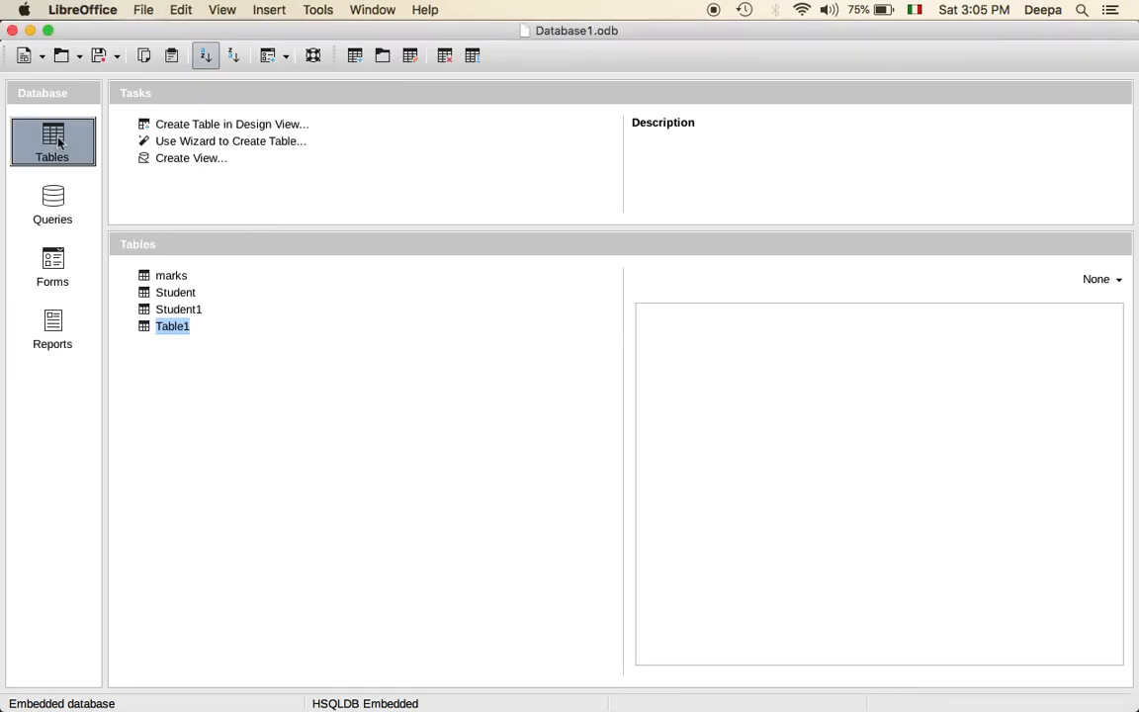
{"action": "left_click", "coordinate": [277, 126]}
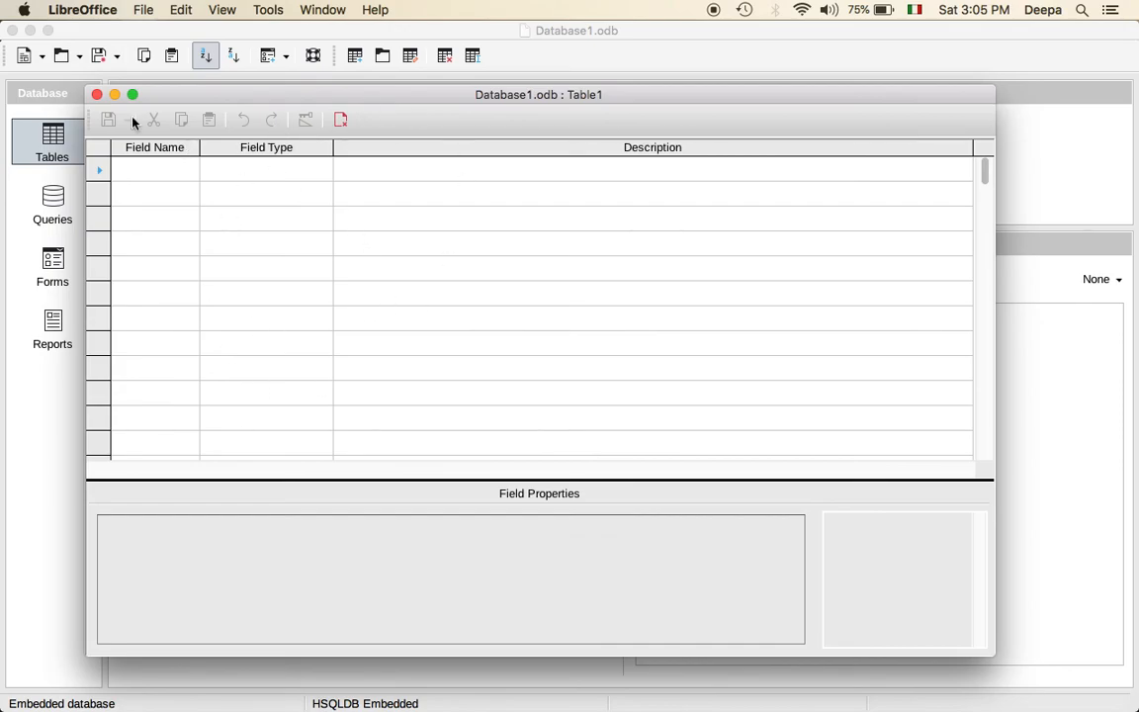
{"action": "left_click", "coordinate": [96, 94]}
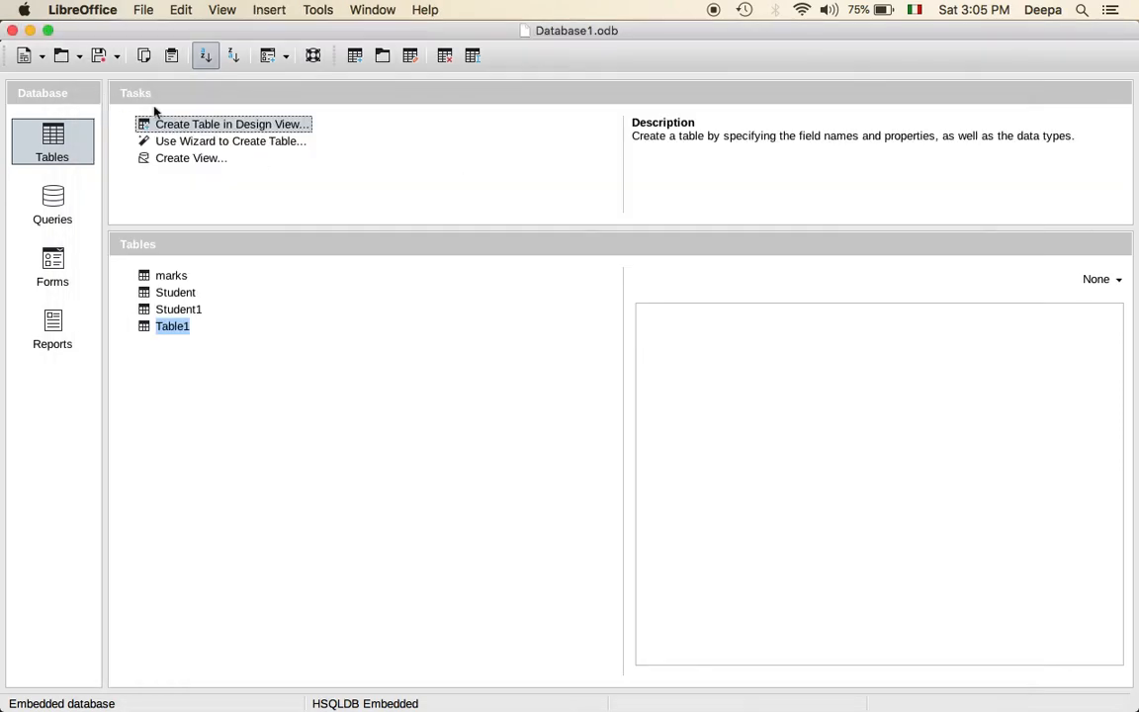
Step: Inspect Table1's field design and its stored records, closing each view
{"action": "right_click", "coordinate": [182, 329]}
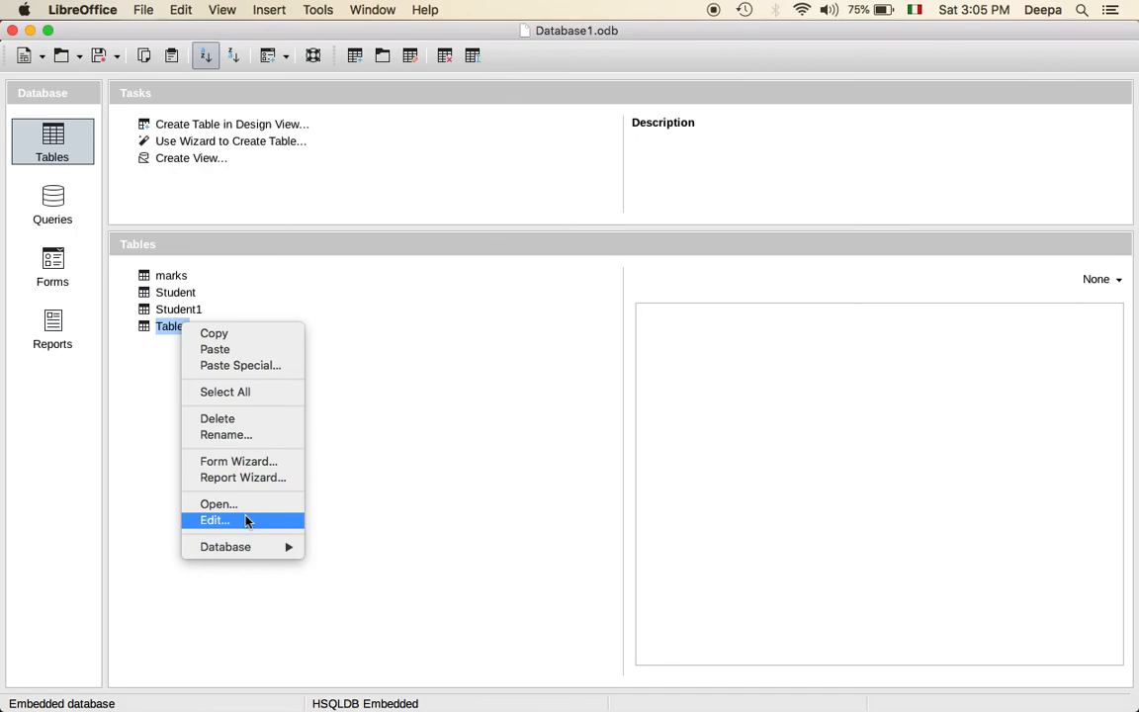
{"action": "left_click", "coordinate": [247, 520]}
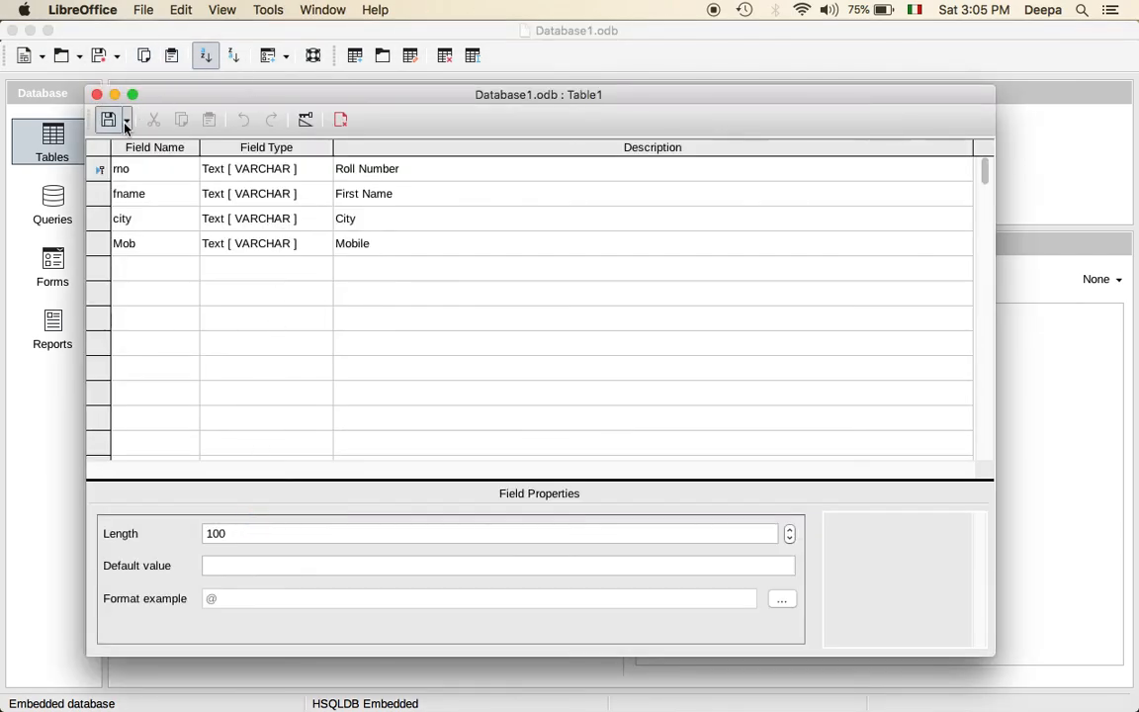
{"action": "left_click", "coordinate": [97, 96]}
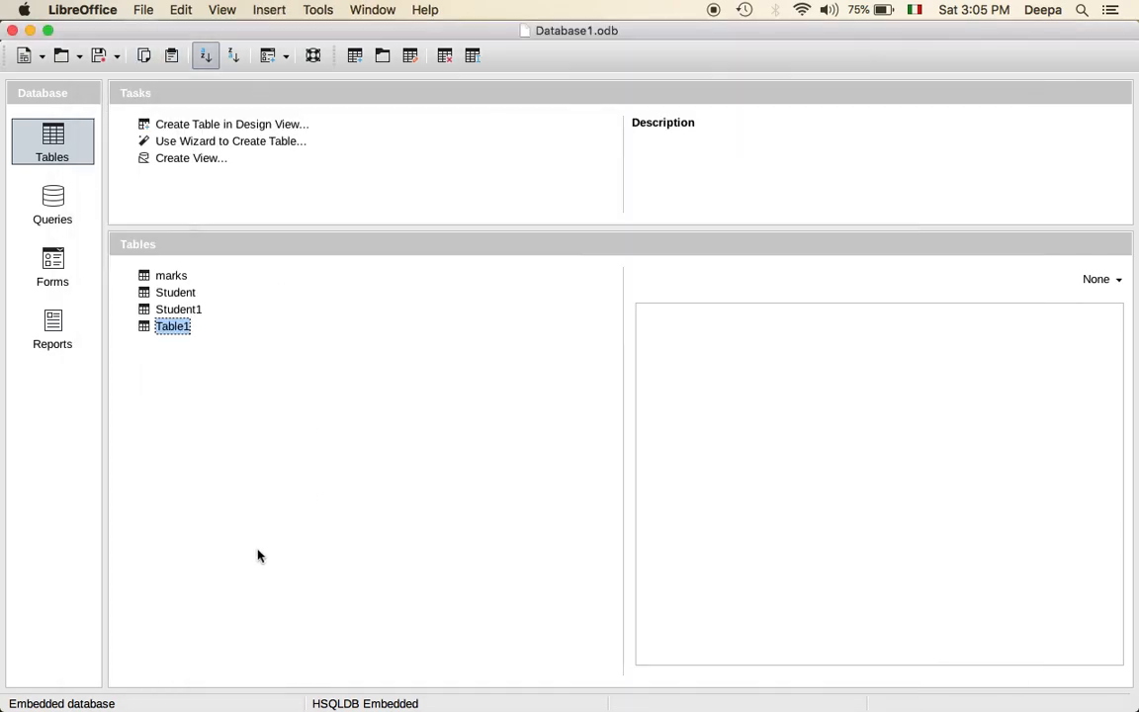
{"action": "double_click", "coordinate": [171, 327]}
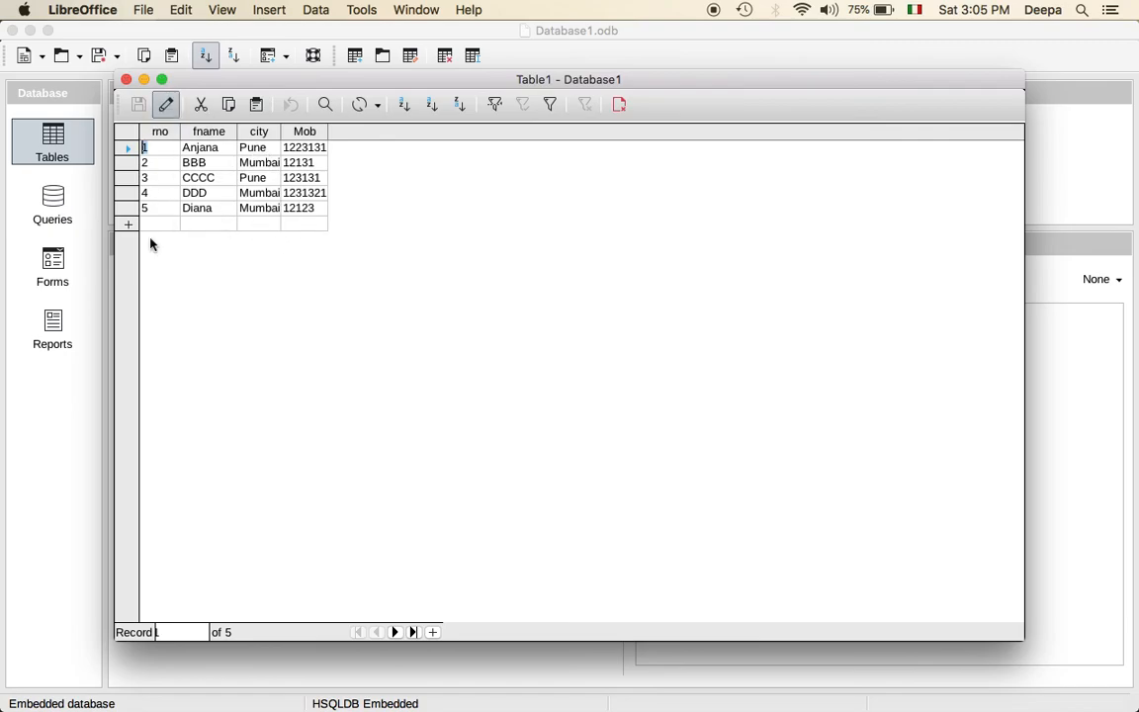
{"action": "left_click", "coordinate": [126, 79]}
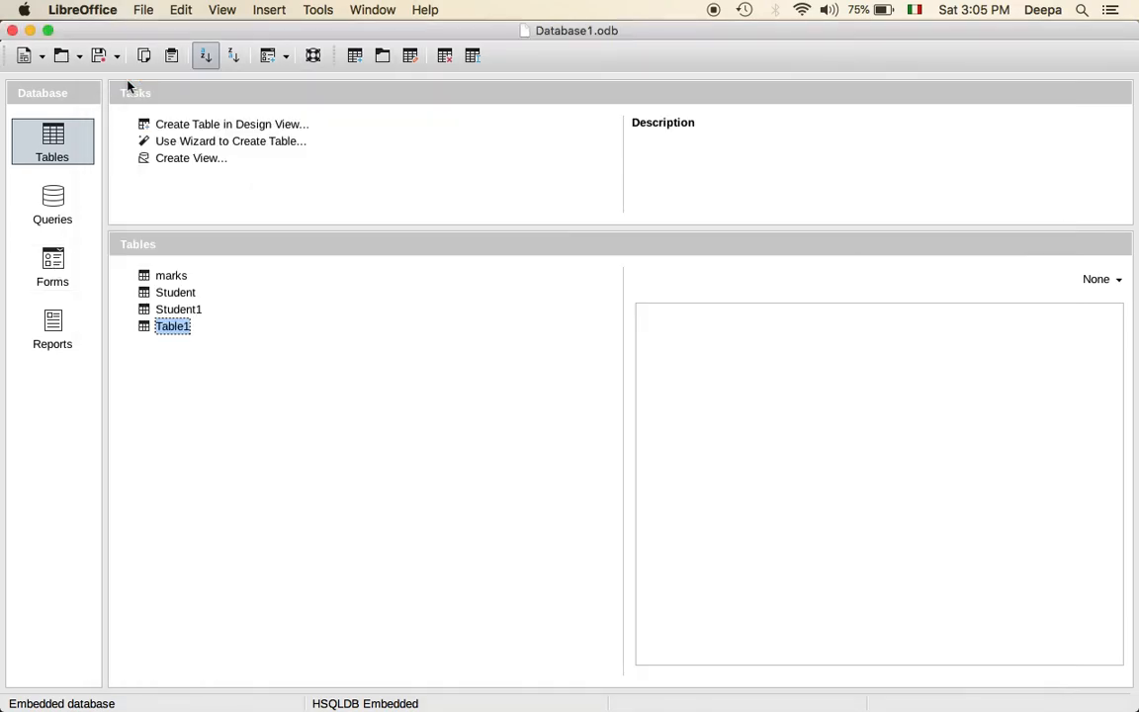
Step: Close the Database1 database
{"action": "left_click", "coordinate": [12, 31]}
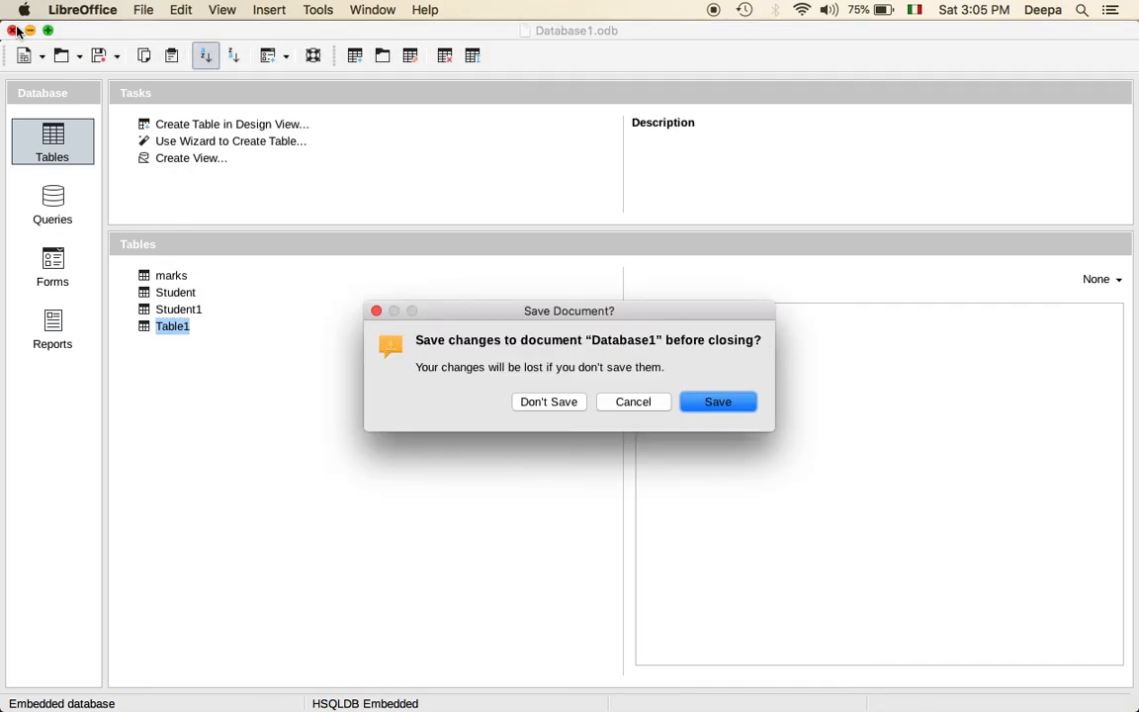